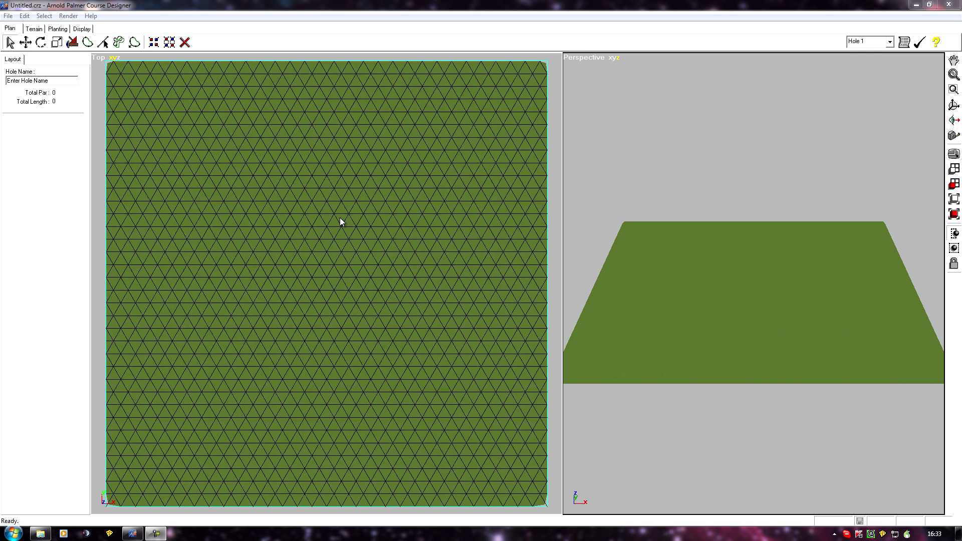
- Select a small hexagonal patch of terrain faces near the middle of the plot and apply the Fairway texture to it
{"action": "mouse_move", "coordinate": [224, 224]}
{"action": "middle_mouse_down"}
{"action": "mouse_move", "coordinate": [251, 208]}
{"action": "mouse_move", "coordinate": [202, 215]}
{"action": "mouse_move", "coordinate": [232, 236]}
{"action": "middle_mouse_up"}
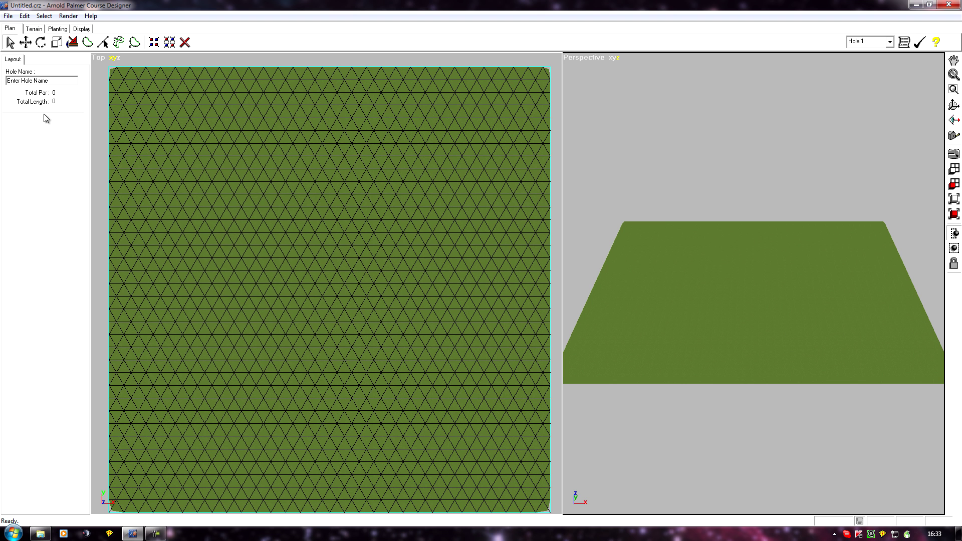
{"action": "left_click", "coordinate": [35, 29]}
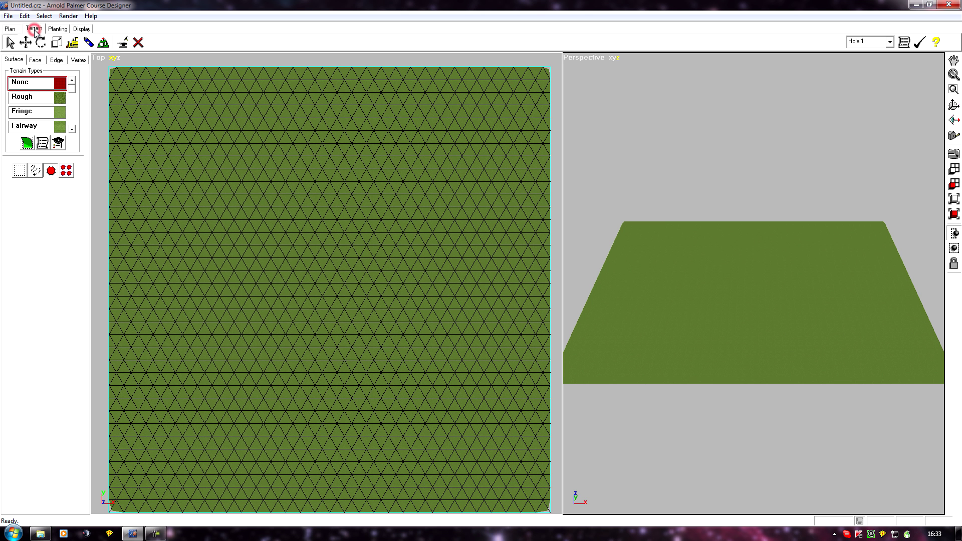
{"action": "left_click", "coordinate": [35, 60]}
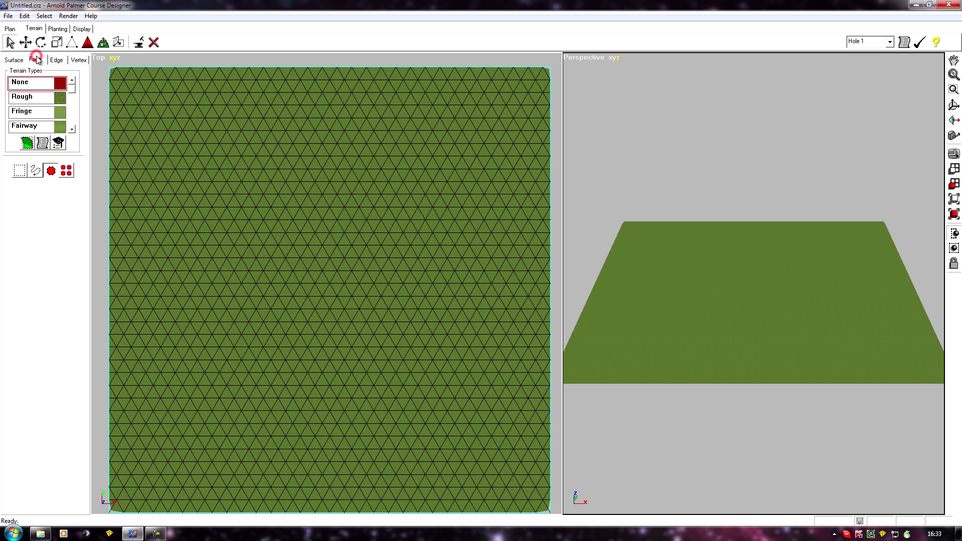
{"action": "left_click", "coordinate": [103, 44]}
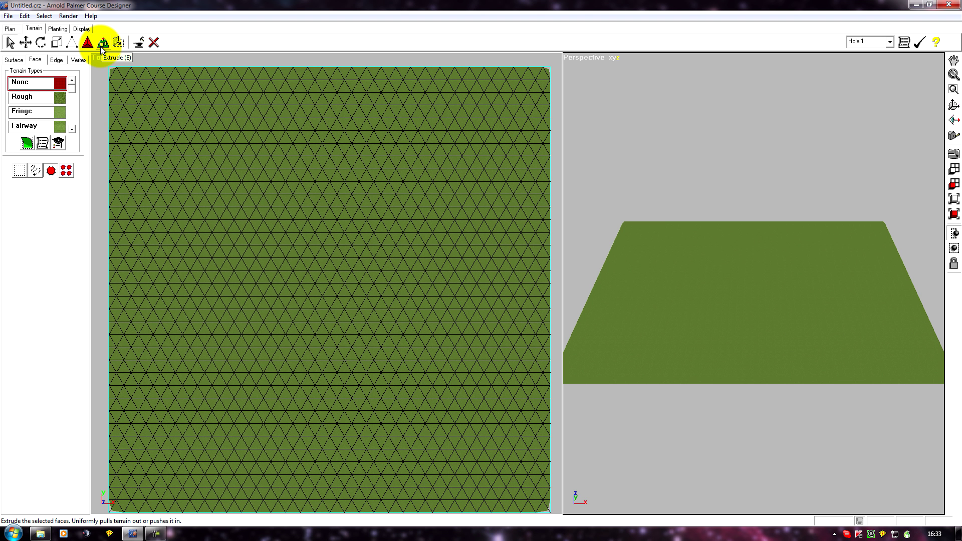
{"action": "left_click", "coordinate": [103, 44]}
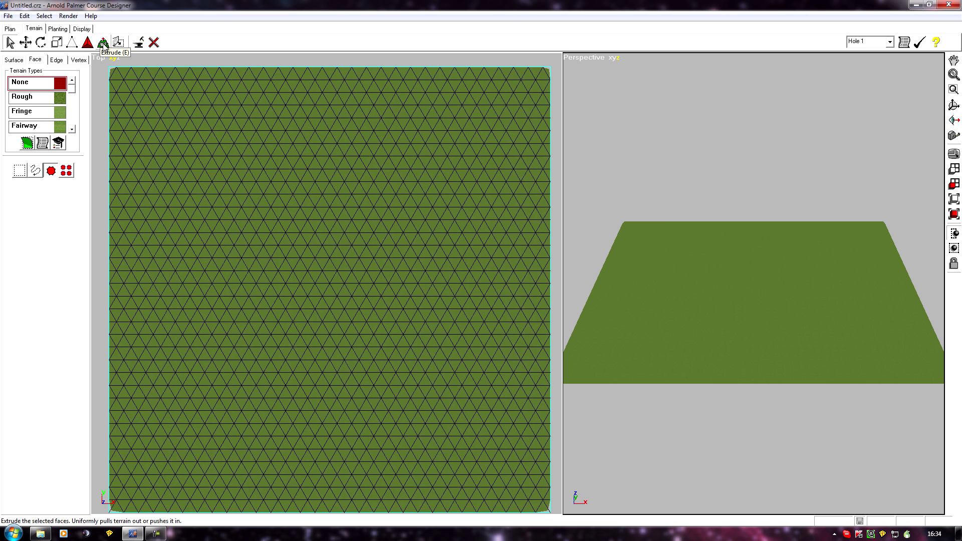
{"action": "left_click", "coordinate": [104, 45]}
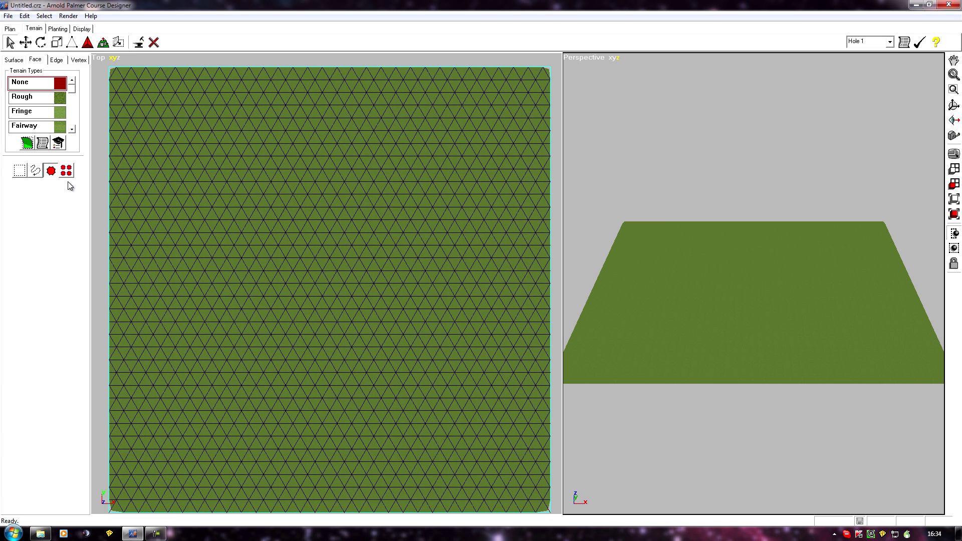
{"action": "left_click", "coordinate": [35, 171]}
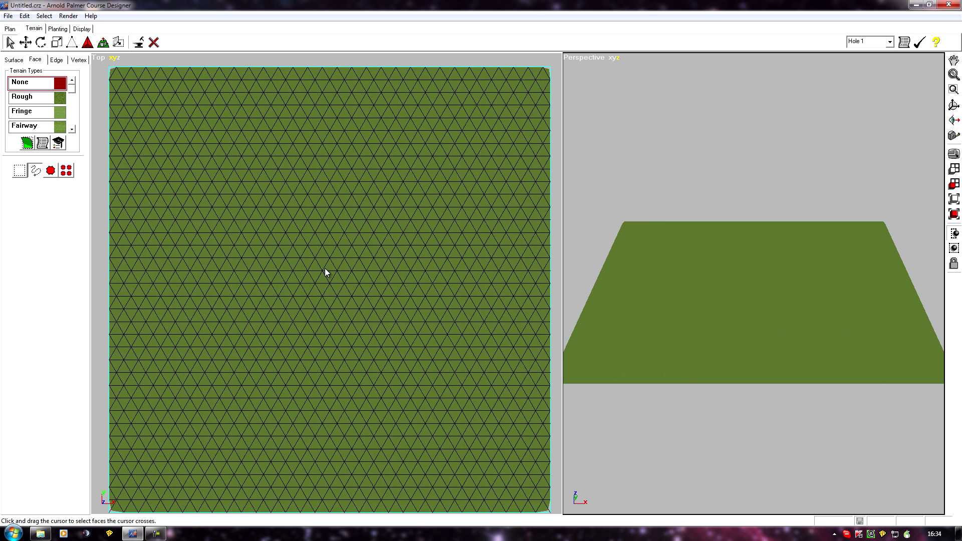
{"action": "left_click_drag", "start_coordinate": [329, 273], "coordinate": [336, 269]}
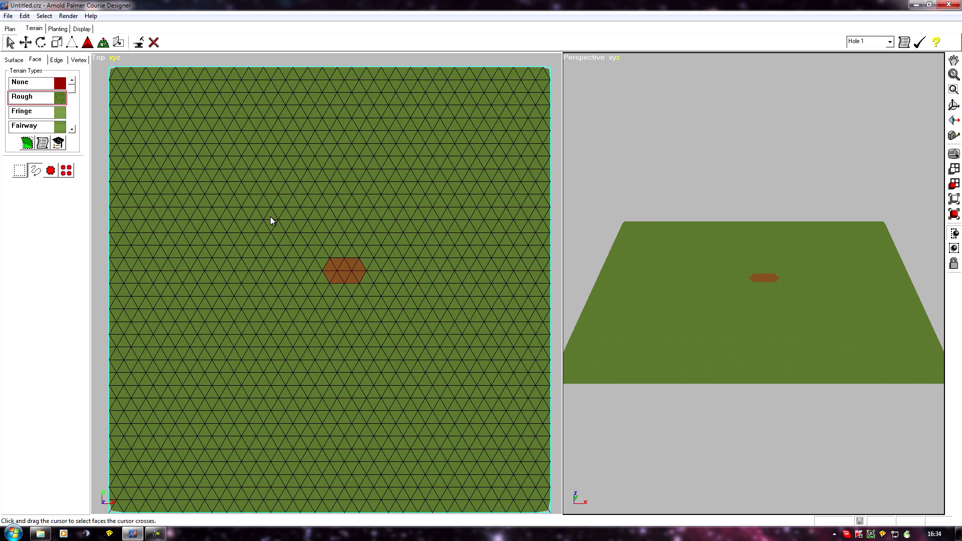
{"action": "left_click", "coordinate": [24, 128]}
{"action": "left_click", "coordinate": [27, 143]}
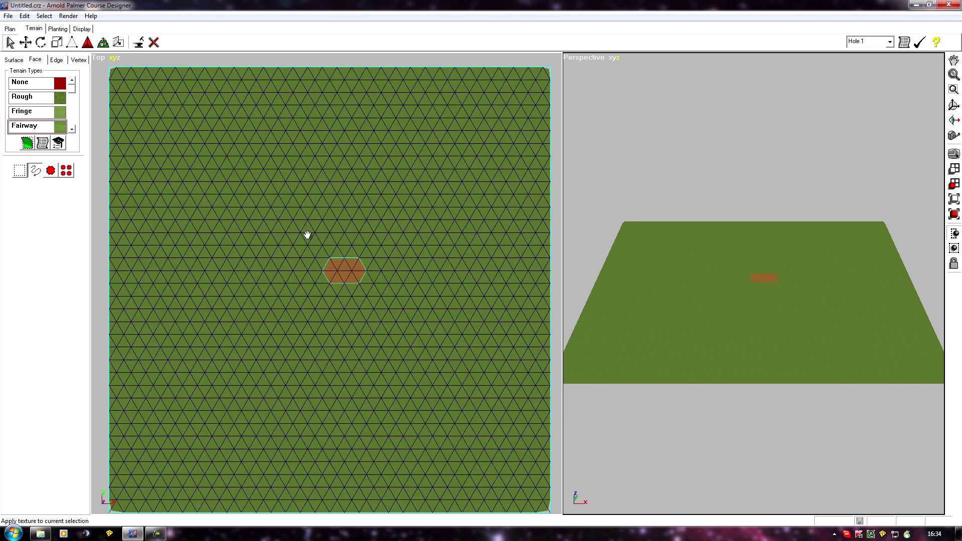
- Select all border edges of the fairway patch and set their sharpness to -1
{"action": "middle_click_drag", "start_coordinate": [304, 229], "coordinate": [329, 229]}
{"action": "scroll", "coordinate": [336, 222], "scroll_direction": "up", "scroll_amount": 8}
{"action": "scroll", "coordinate": [421, 191], "scroll_direction": "down", "scroll_amount": 2}
{"action": "middle_click_drag", "start_coordinate": [446, 195], "coordinate": [211, 252]}
{"action": "scroll", "coordinate": [210, 252], "scroll_direction": "down", "scroll_amount": 4}
{"action": "middle_click_drag", "start_coordinate": [499, 180], "coordinate": [164, 307]}
{"action": "middle_click_drag", "start_coordinate": [385, 275], "coordinate": [355, 277]}
{"action": "scroll", "coordinate": [264, 320], "scroll_direction": "down", "scroll_amount": 2}
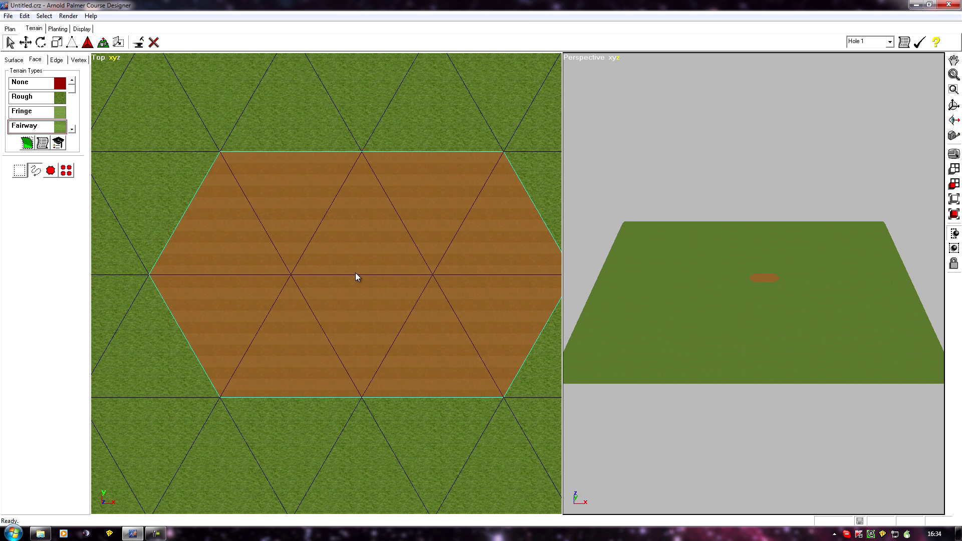
{"action": "left_click", "coordinate": [56, 60]}
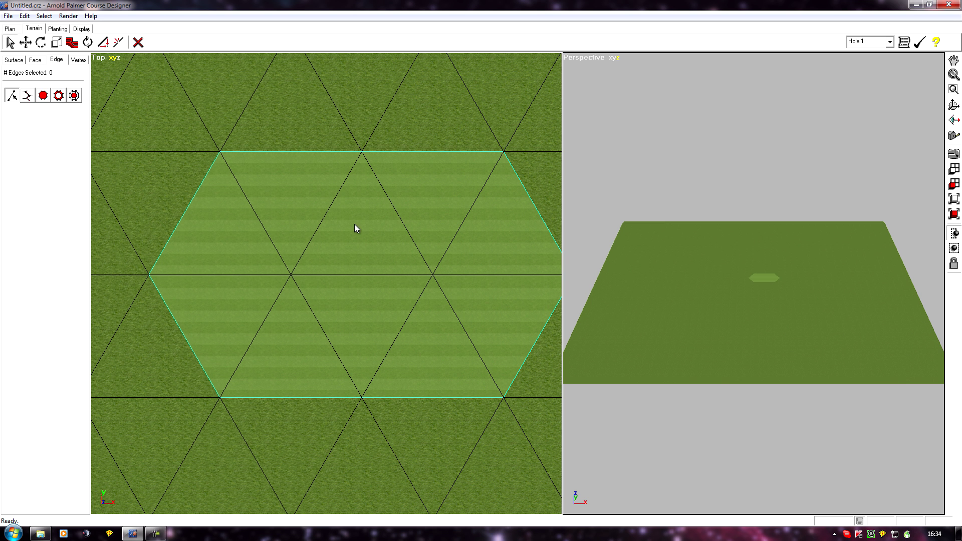
{"action": "left_click", "coordinate": [58, 96]}
{"action": "left_click", "coordinate": [341, 191]}
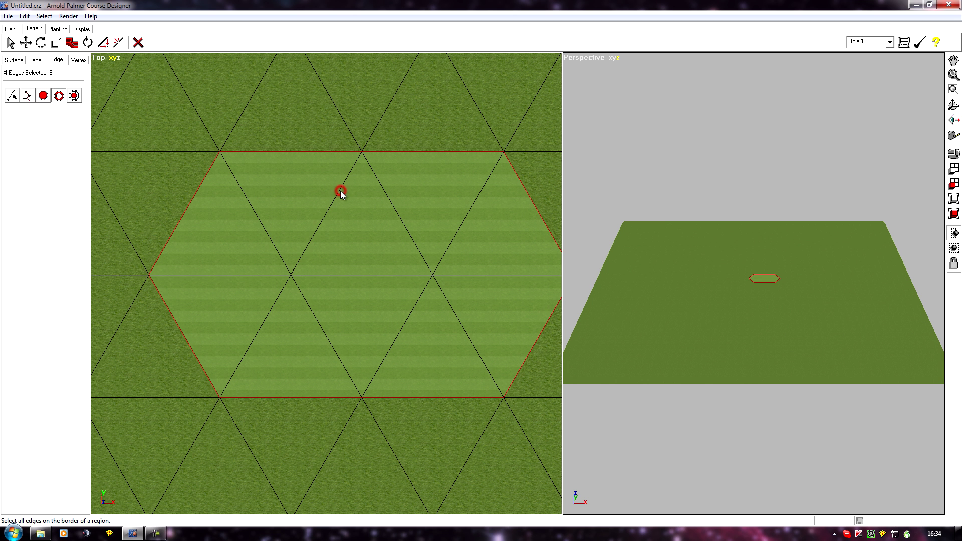
{"action": "left_click", "coordinate": [72, 43]}
{"action": "left_click", "coordinate": [65, 97]}
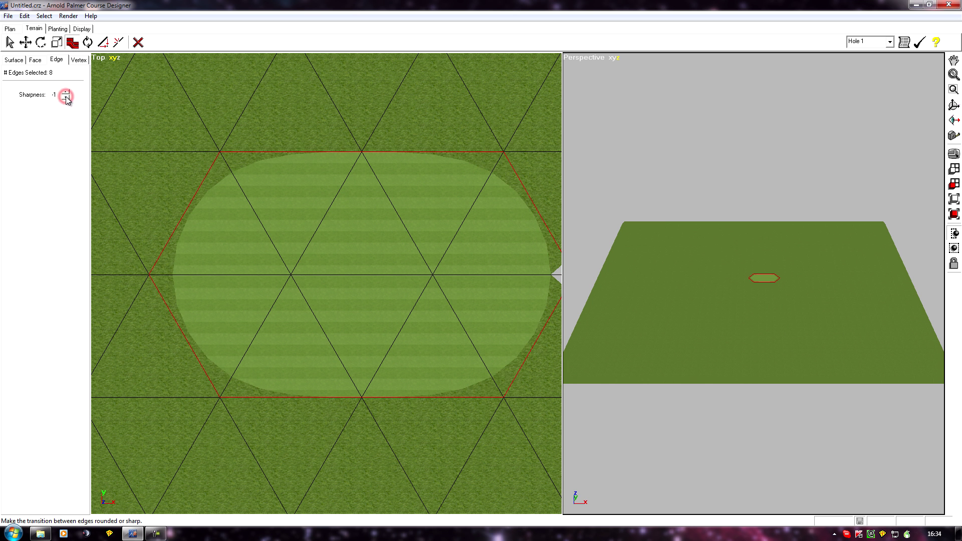
{"action": "middle_click_drag", "start_coordinate": [356, 205], "coordinate": [353, 207]}
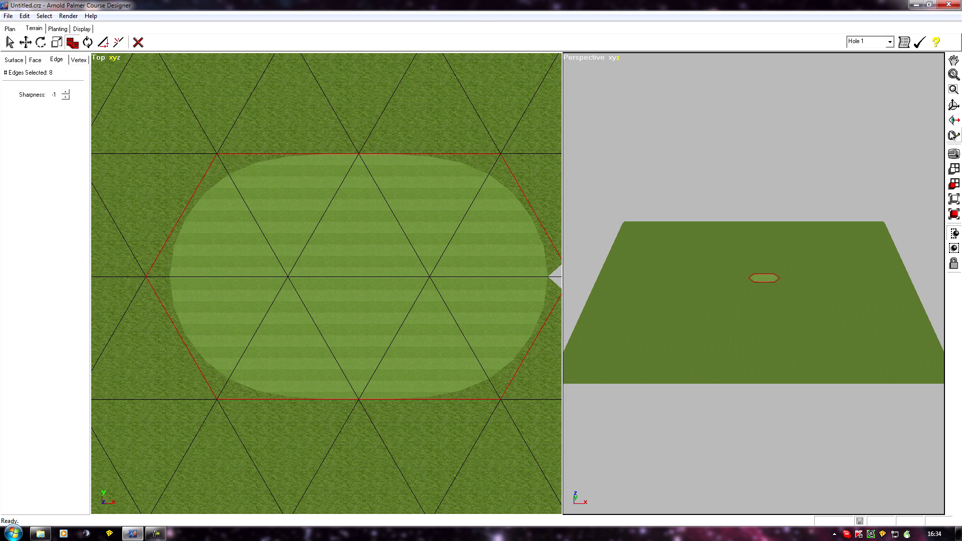
- Set the perspective camera's line of sight on the fairway patch and frame the patch from a slightly raised angle
{"action": "left_click", "coordinate": [953, 120]}
{"action": "left_click", "coordinate": [371, 319]}
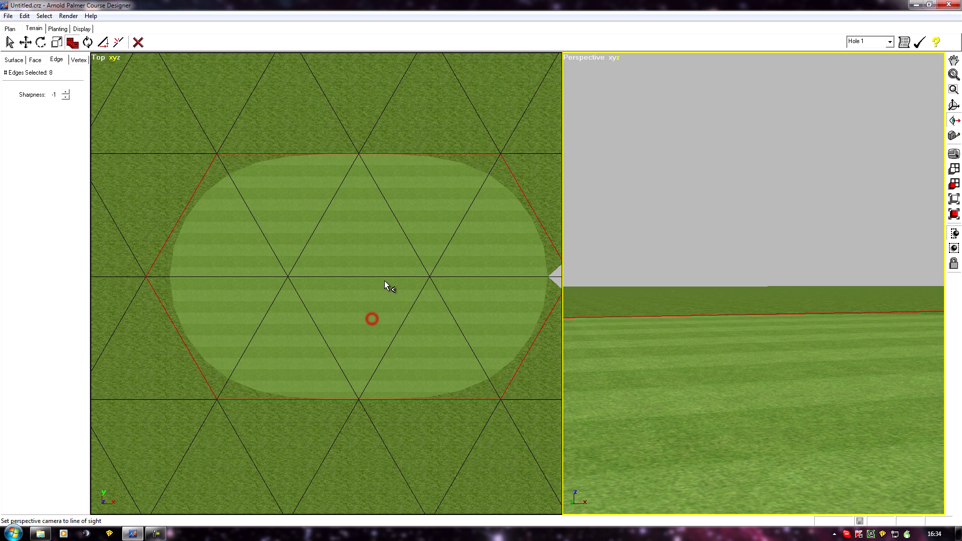
{"action": "middle_click_drag", "start_coordinate": [782, 312], "coordinate": [686, 403]}
{"action": "scroll", "coordinate": [684, 399], "scroll_direction": "down", "scroll_amount": 2}
{"action": "left_click_drag", "start_coordinate": [677, 388], "coordinate": [797, 322]}
{"action": "left_click_drag", "start_coordinate": [683, 314], "coordinate": [840, 331]}
{"action": "left_click_drag", "start_coordinate": [687, 342], "coordinate": [626, 234]}
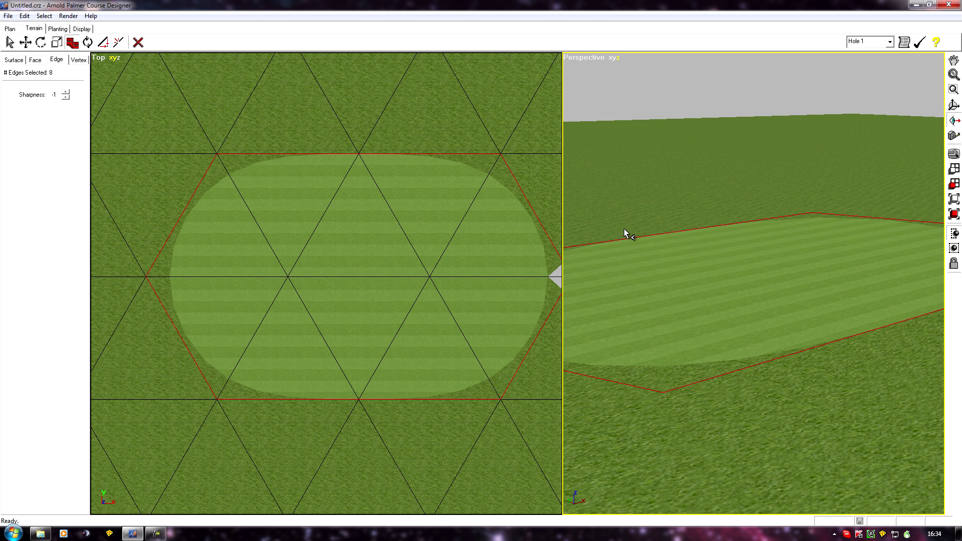
- Extrude the selected fairway patch faces upward into a raised platform
{"action": "left_click", "coordinate": [32, 60]}
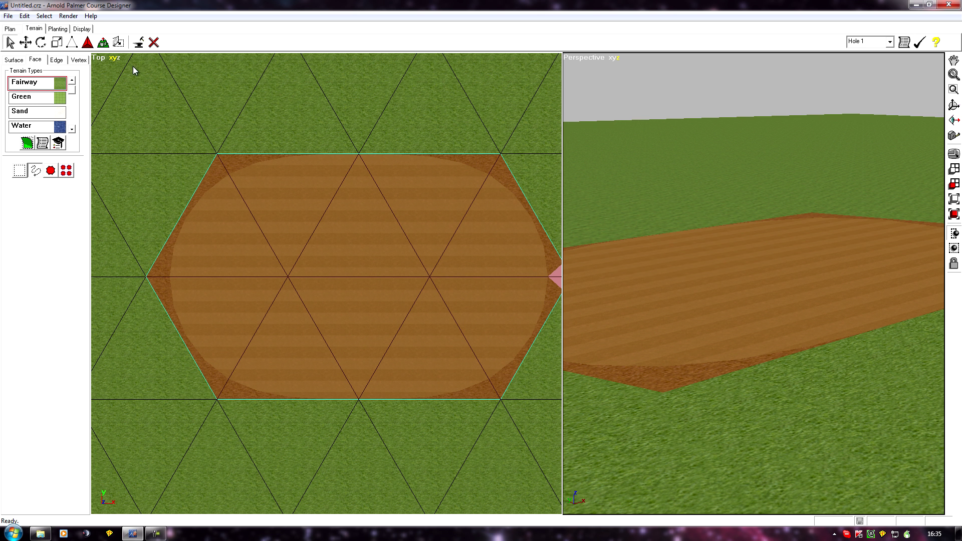
{"action": "left_click", "coordinate": [103, 42]}
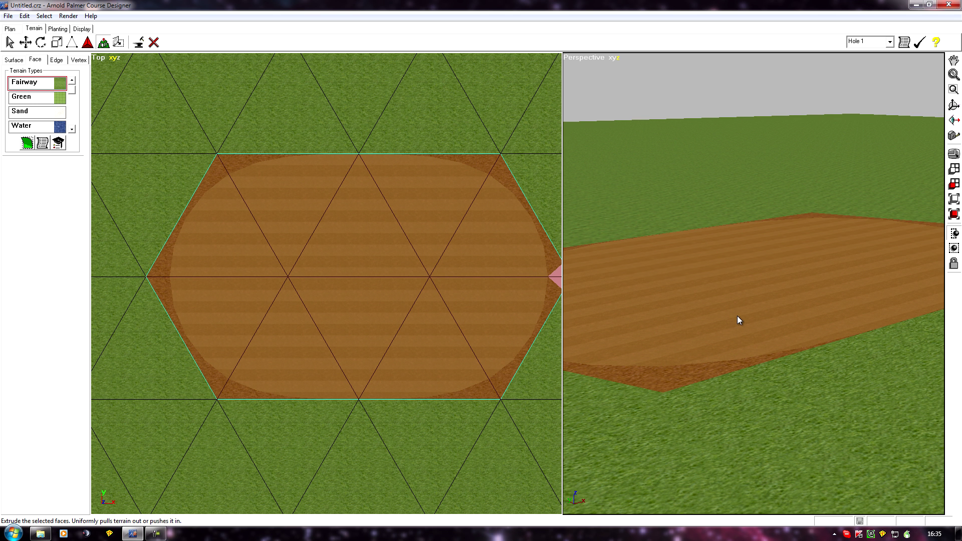
{"action": "left_click_drag", "start_coordinate": [737, 315], "coordinate": [759, 245]}
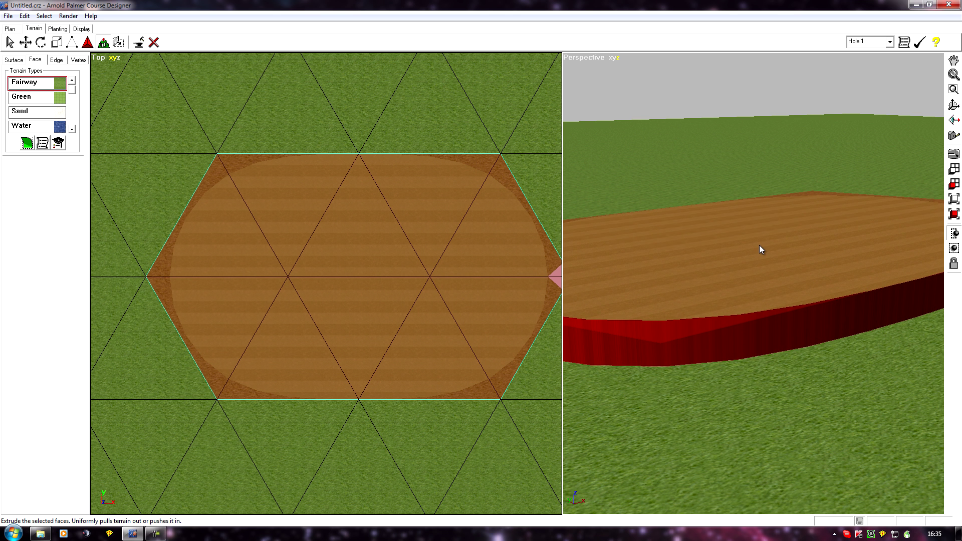
- Select the untextured side-wall faces around the extruded platform as a region and apply the Desert texture to them
{"action": "middle_click_drag", "start_coordinate": [763, 431], "coordinate": [473, 419]}
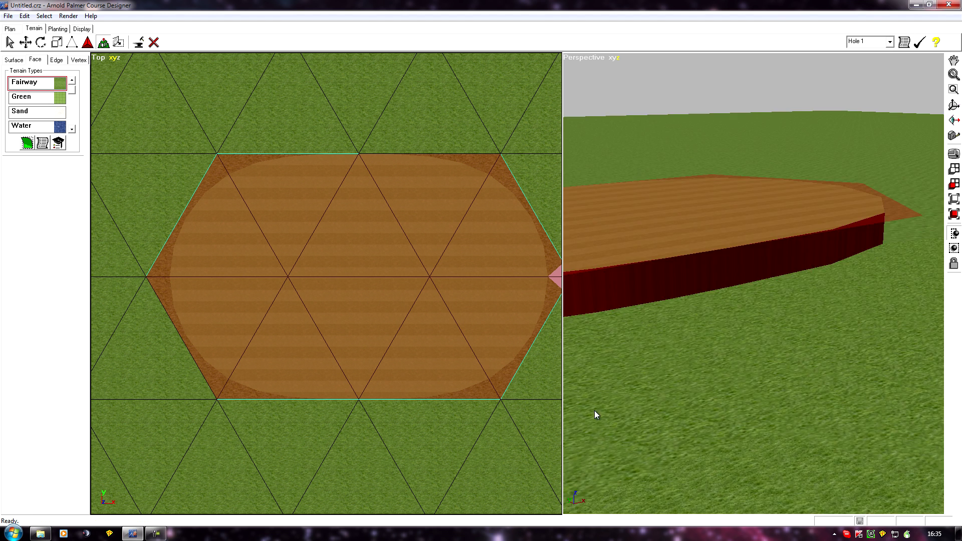
{"action": "middle_click_drag", "start_coordinate": [718, 399], "coordinate": [755, 351]}
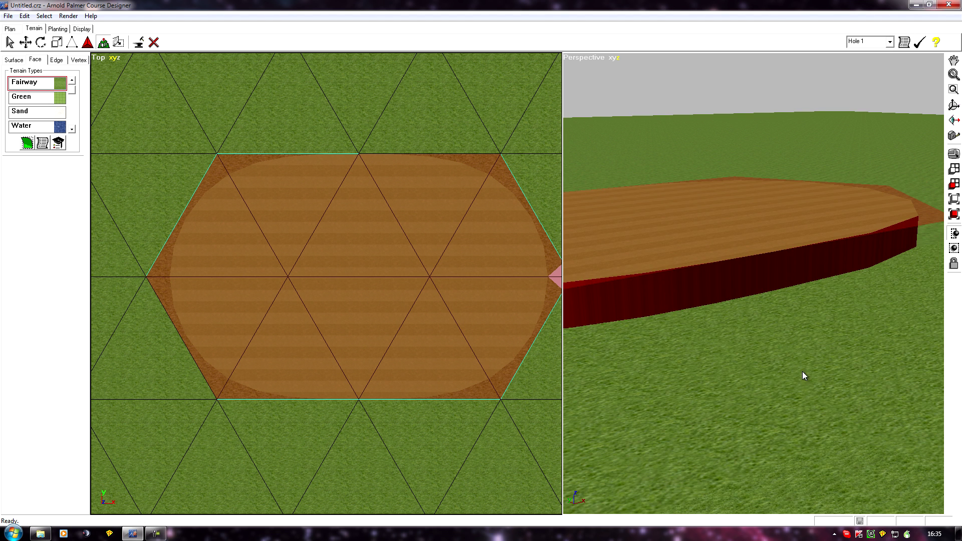
{"action": "middle_click_drag", "start_coordinate": [734, 441], "coordinate": [883, 443]}
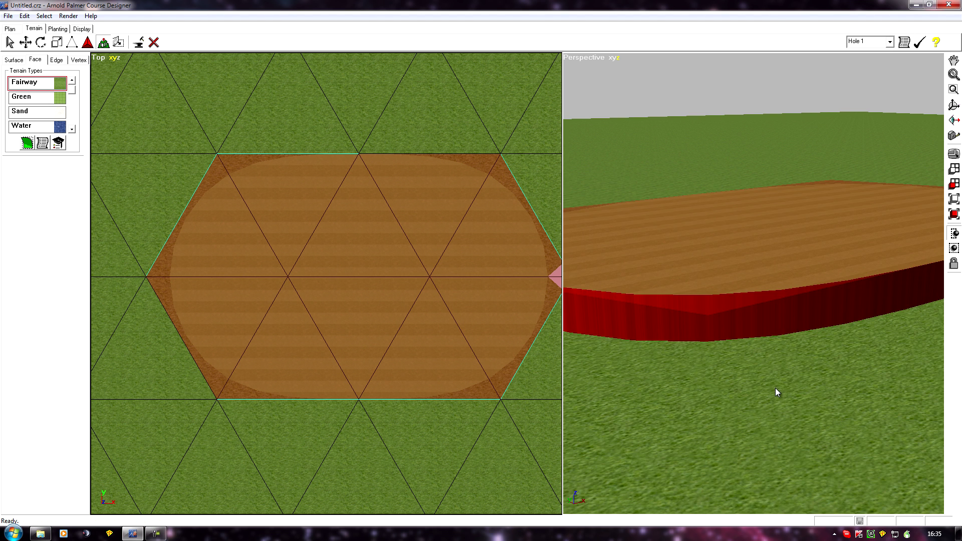
{"action": "middle_click_drag", "start_coordinate": [774, 388], "coordinate": [853, 400]}
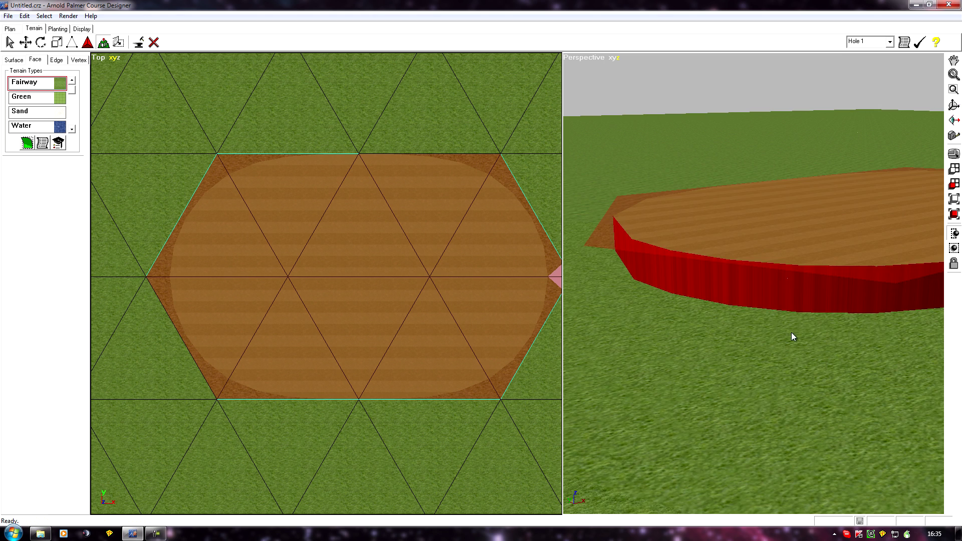
{"action": "middle_click_drag", "start_coordinate": [640, 338], "coordinate": [705, 364]}
{"action": "middle_click_drag", "start_coordinate": [644, 329], "coordinate": [683, 391]}
{"action": "left_click", "coordinate": [36, 60]}
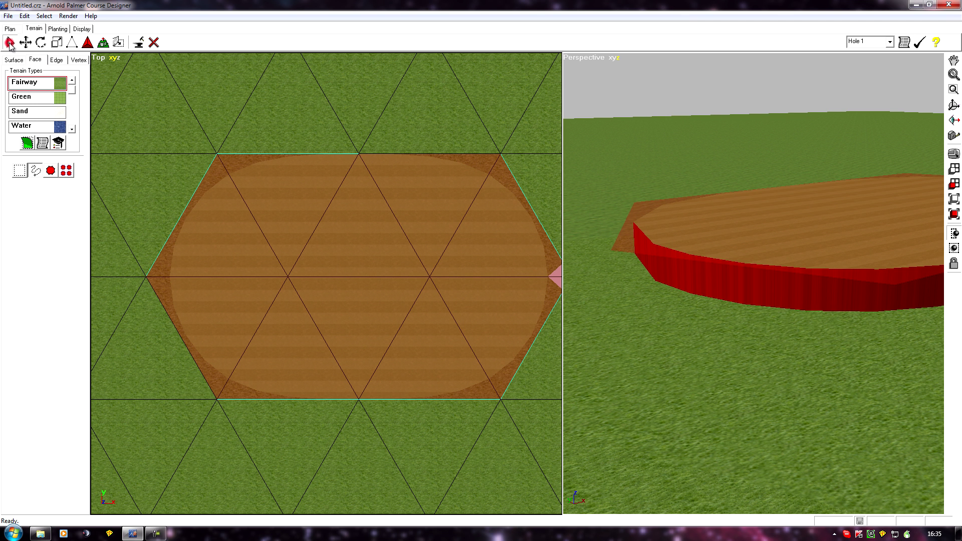
{"action": "left_click", "coordinate": [52, 171]}
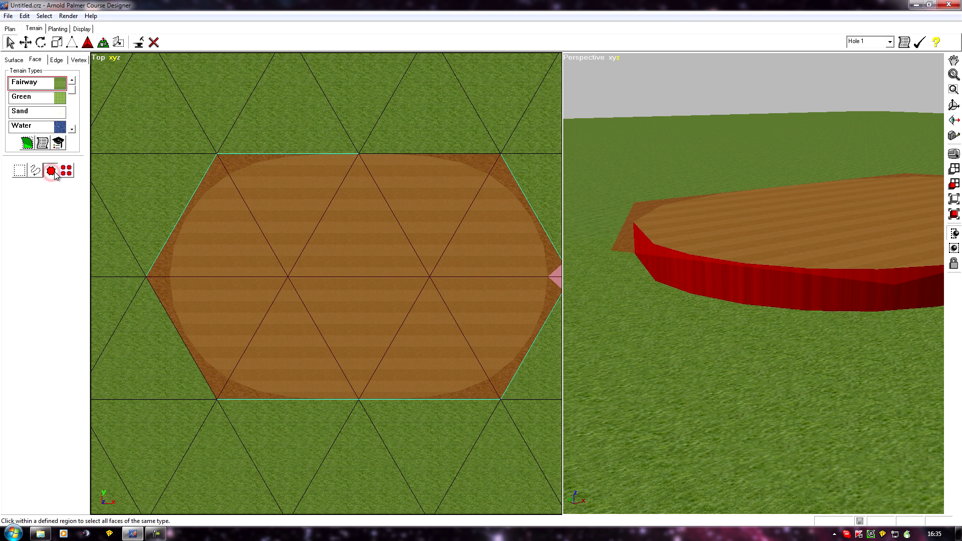
{"action": "left_click", "coordinate": [757, 284]}
{"action": "middle_click_drag", "start_coordinate": [762, 291], "coordinate": [696, 354]}
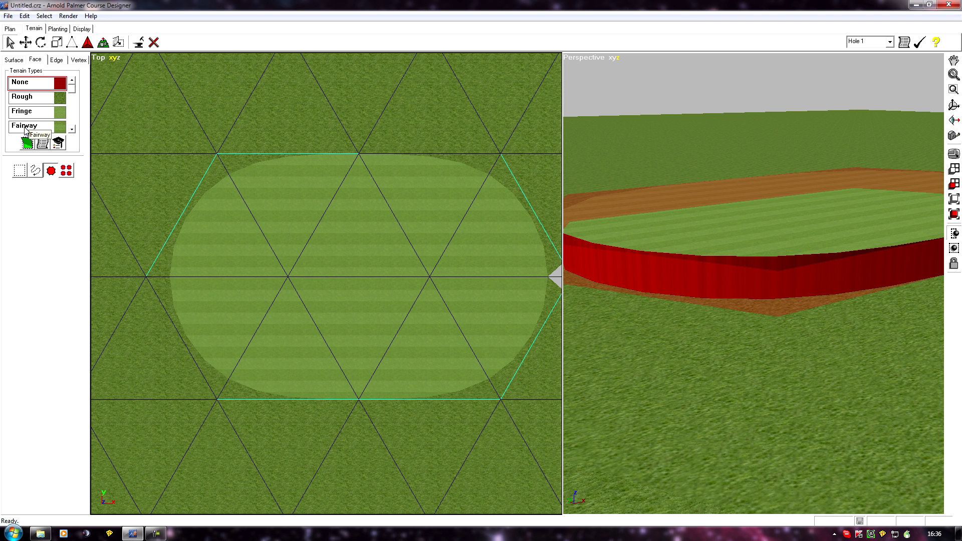
{"action": "left_click", "coordinate": [72, 129]}
{"action": "left_click", "coordinate": [72, 129]}
{"action": "left_click", "coordinate": [72, 130]}
{"action": "left_click", "coordinate": [72, 129]}
{"action": "left_click", "coordinate": [71, 129]}
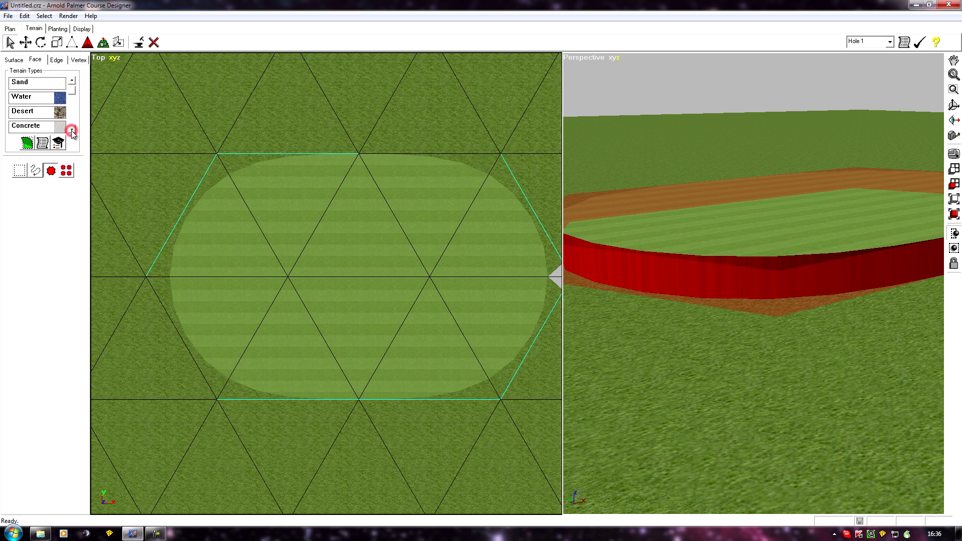
{"action": "left_click", "coordinate": [26, 111]}
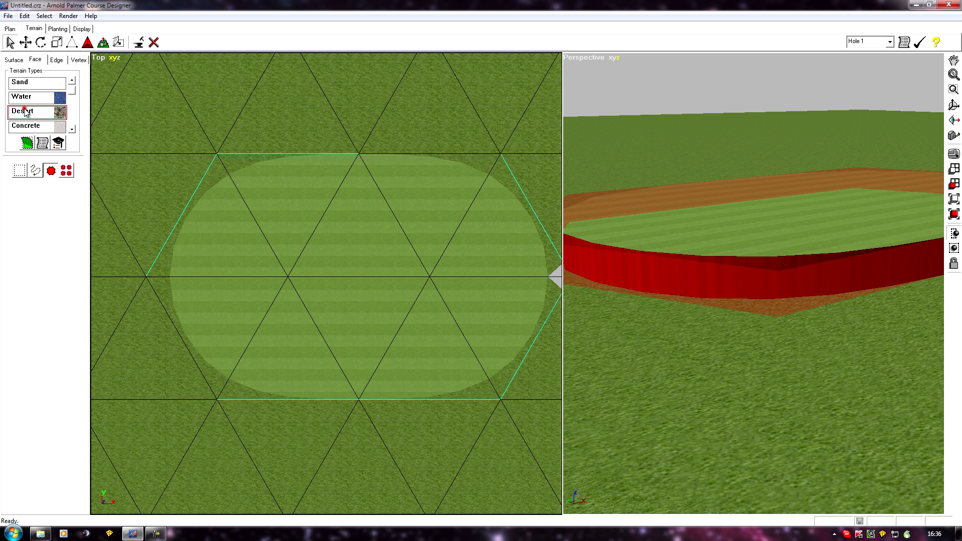
{"action": "left_click", "coordinate": [28, 143]}
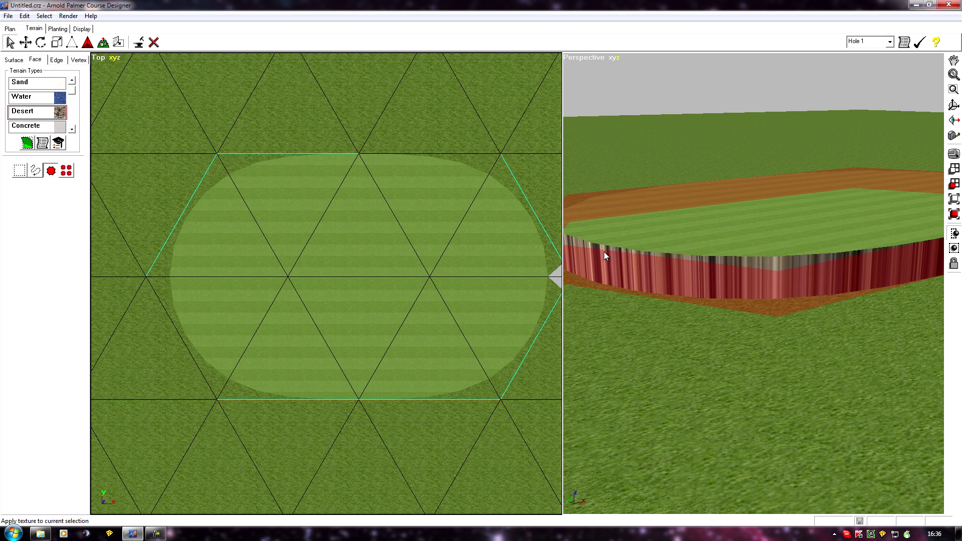
- Clear the current face selection on the raised platform
{"action": "middle_click_drag", "start_coordinate": [854, 326], "coordinate": [706, 352]}
{"action": "middle_click_drag", "start_coordinate": [587, 371], "coordinate": [740, 375]}
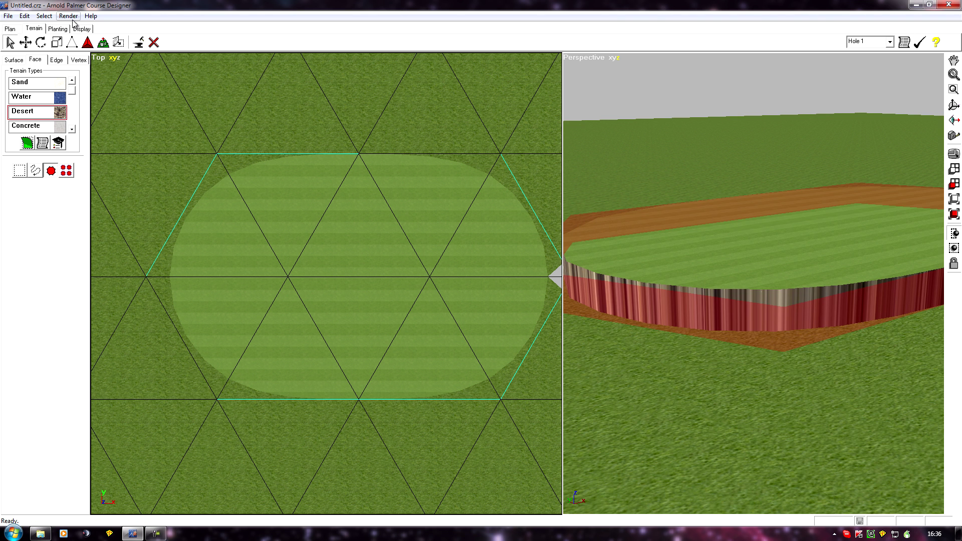
{"action": "left_click", "coordinate": [45, 16]}
{"action": "left_click", "coordinate": [59, 44]}
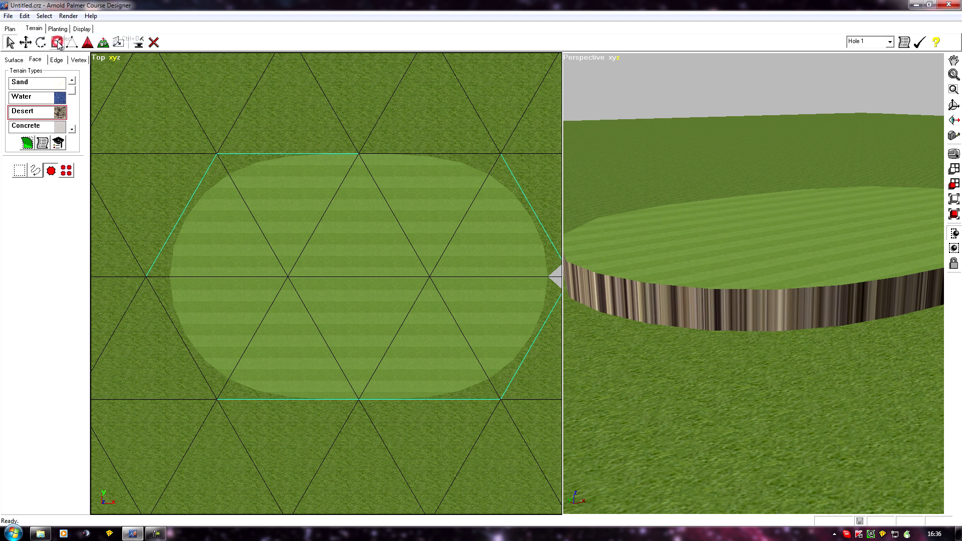
- Examine the raised fairway platform and its desert-textured wall from several angles in the perspective view
{"action": "mouse_move", "coordinate": [724, 344]}
{"action": "middle_mouse_down"}
{"action": "mouse_move", "coordinate": [768, 332]}
{"action": "mouse_move", "coordinate": [770, 321]}
{"action": "middle_mouse_up"}
{"action": "middle_click_drag", "start_coordinate": [686, 307], "coordinate": [723, 333]}
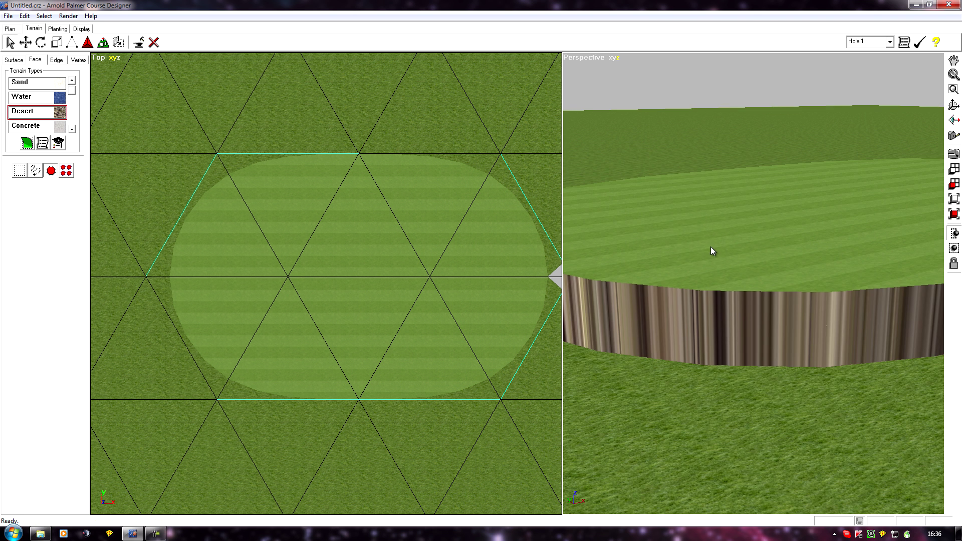
{"action": "scroll", "coordinate": [711, 247], "scroll_direction": "down", "scroll_amount": 2}
{"action": "middle_click_drag", "start_coordinate": [683, 277], "coordinate": [734, 335]}
{"action": "middle_click_drag", "start_coordinate": [672, 312], "coordinate": [693, 302]}
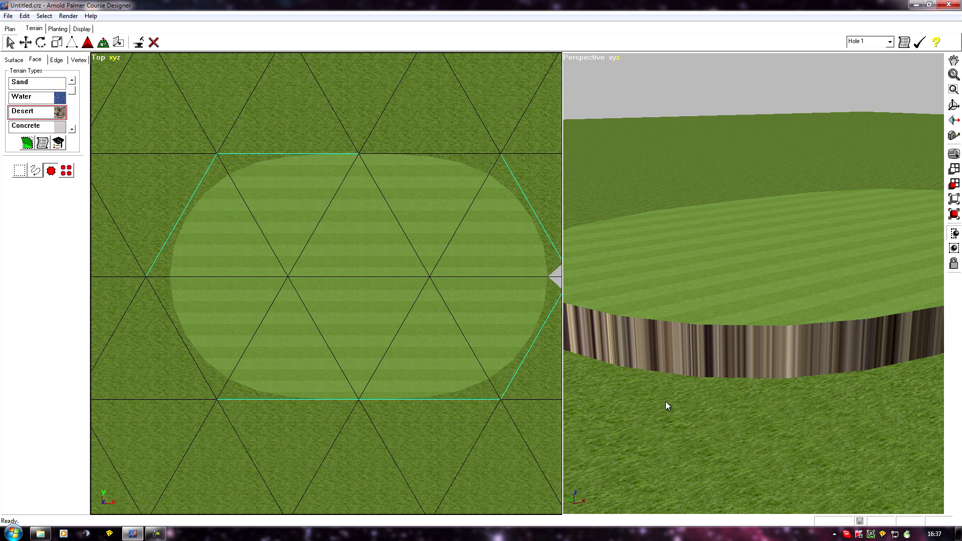
{"action": "middle_click_drag", "start_coordinate": [678, 410], "coordinate": [854, 384]}
{"action": "middle_click_drag", "start_coordinate": [750, 376], "coordinate": [749, 374]}
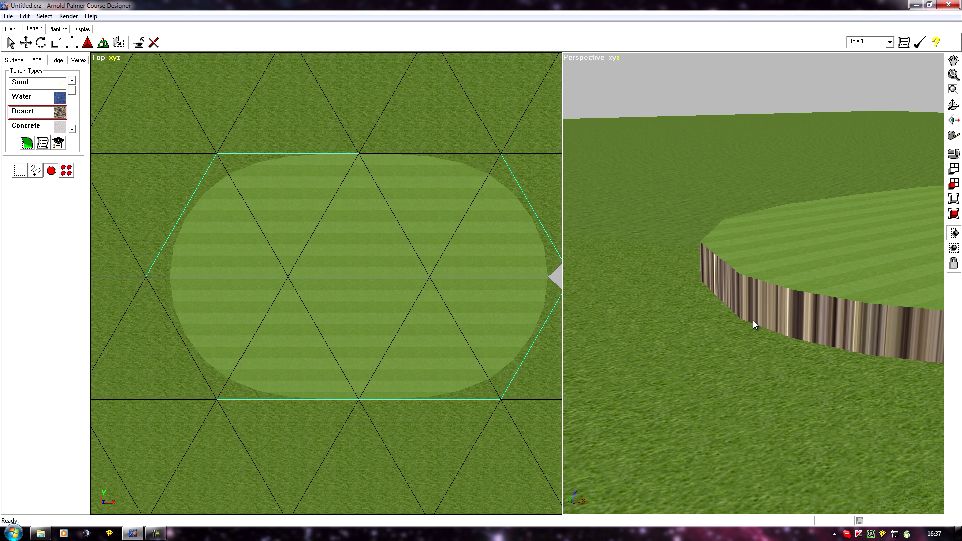
{"action": "middle_click_drag", "start_coordinate": [747, 326], "coordinate": [721, 383]}
{"action": "middle_click_drag", "start_coordinate": [825, 346], "coordinate": [738, 373]}
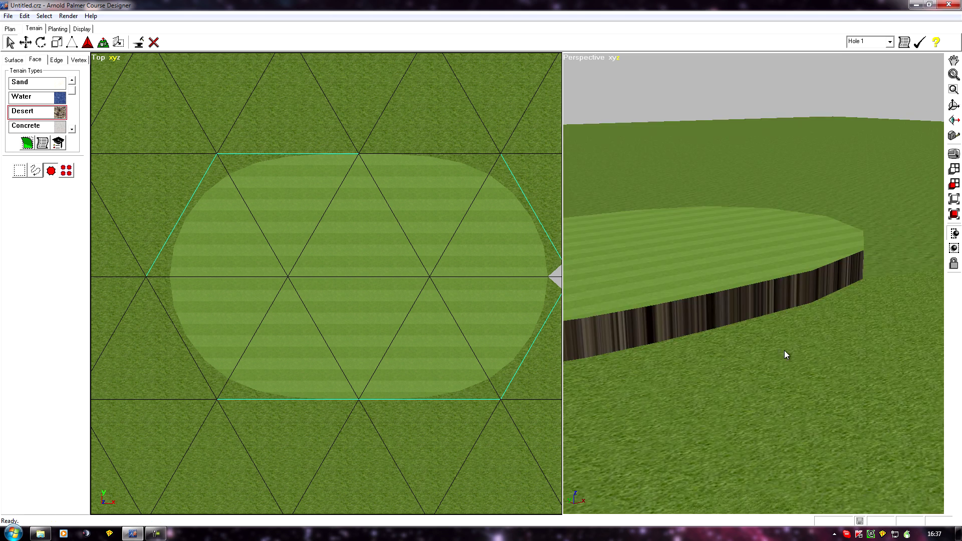
- Inspect the edges and wall of the raised platform from both ends in the perspective view
{"action": "scroll", "coordinate": [825, 344], "scroll_direction": "up", "scroll_amount": 2}
{"action": "middle_click_drag", "start_coordinate": [825, 344], "coordinate": [707, 317]}
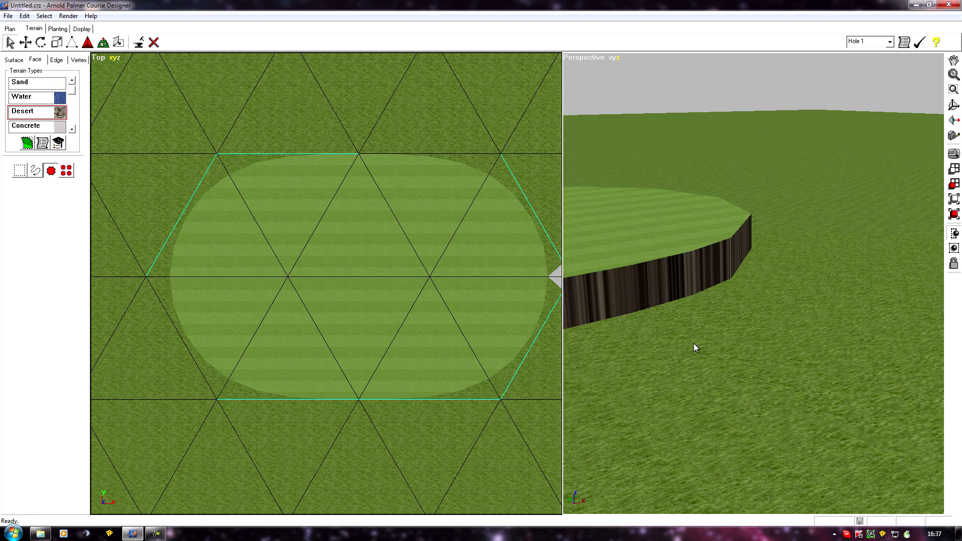
{"action": "middle_click_drag", "start_coordinate": [677, 345], "coordinate": [872, 335]}
{"action": "middle_click_drag", "start_coordinate": [750, 331], "coordinate": [868, 319]}
{"action": "scroll", "coordinate": [867, 319], "scroll_direction": "down", "scroll_amount": 2}
{"action": "middle_click_drag", "start_coordinate": [726, 348], "coordinate": [711, 336]}
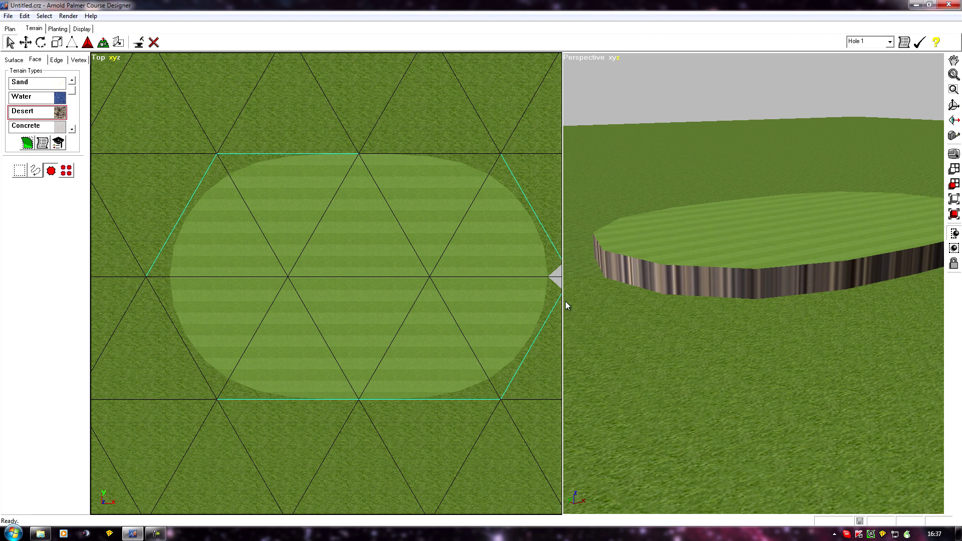
{"action": "middle_click_drag", "start_coordinate": [563, 306], "coordinate": [497, 232]}
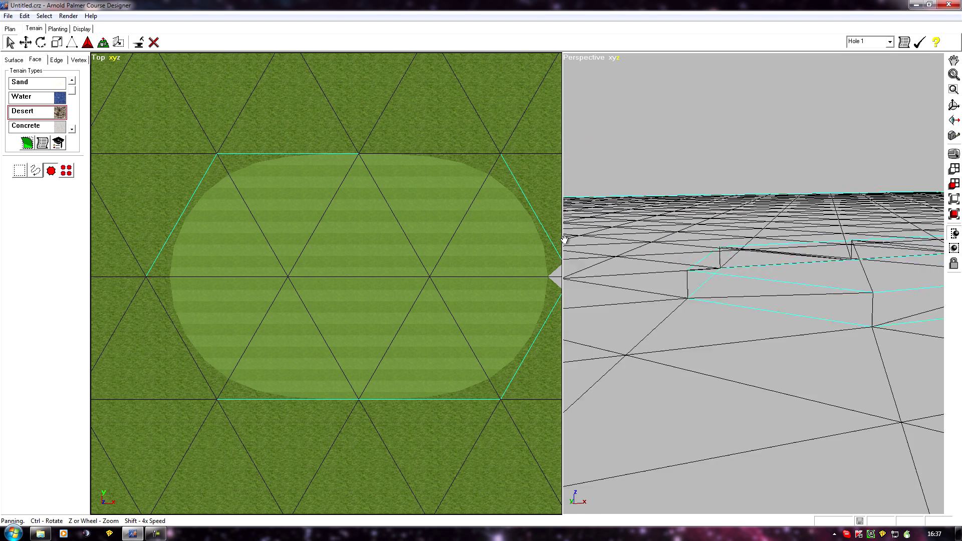
{"action": "middle_click_drag", "start_coordinate": [659, 302], "coordinate": [717, 284]}
{"action": "middle_click_drag", "start_coordinate": [734, 342], "coordinate": [593, 376]}
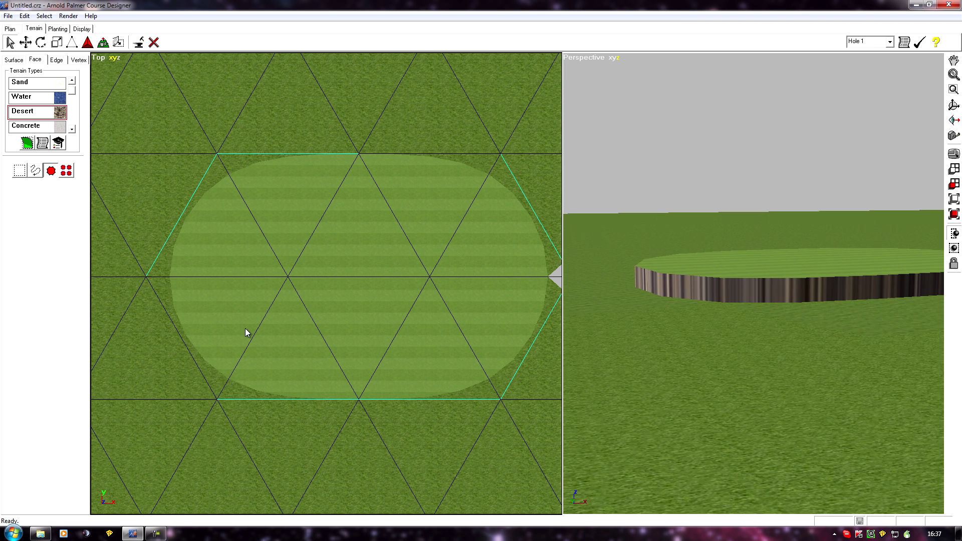
- Select the terrain vertices on and around the platform and tilt them by lifting one end of their bounding box
{"action": "scroll", "coordinate": [274, 322], "scroll_direction": "down", "scroll_amount": 5}
{"action": "middle_click", "coordinate": [255, 307]}
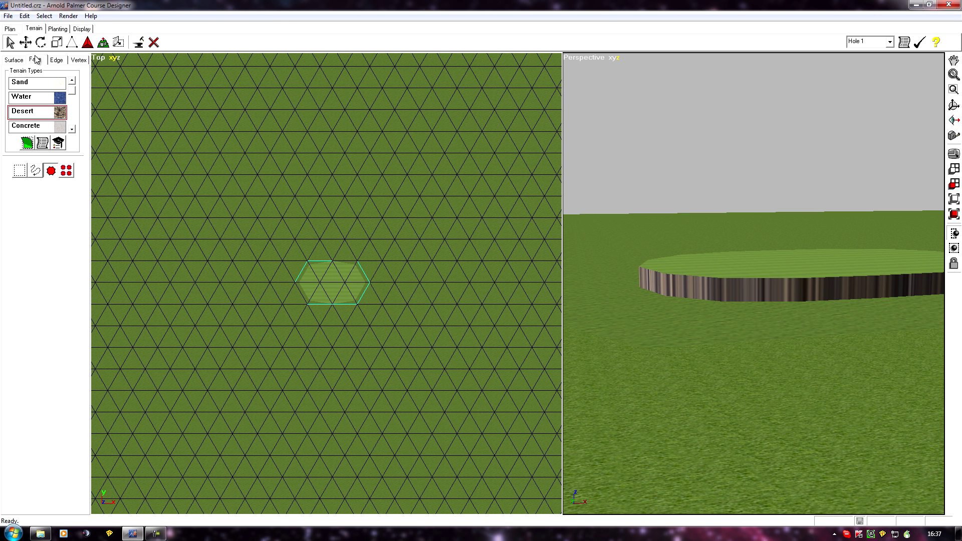
{"action": "left_click", "coordinate": [79, 60]}
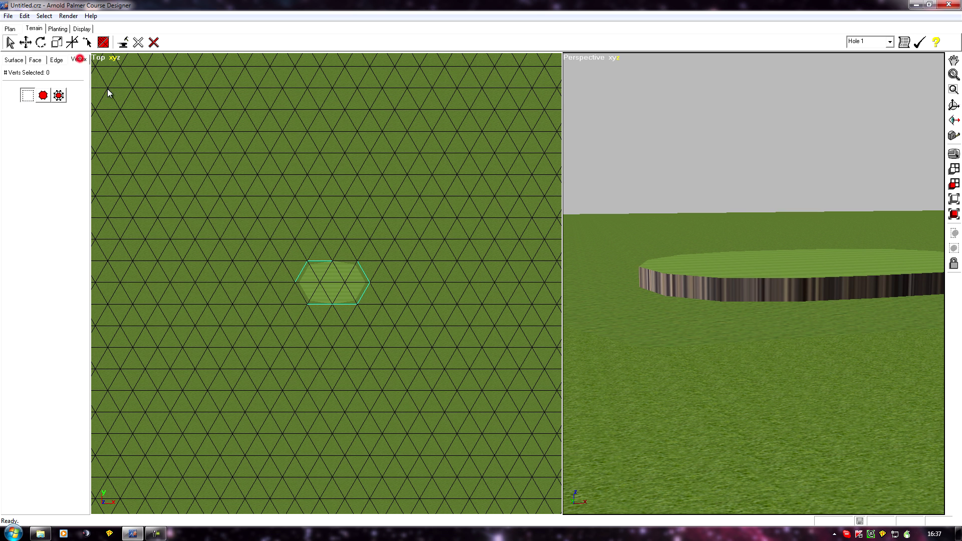
{"action": "left_click_drag", "start_coordinate": [260, 230], "coordinate": [399, 335]}
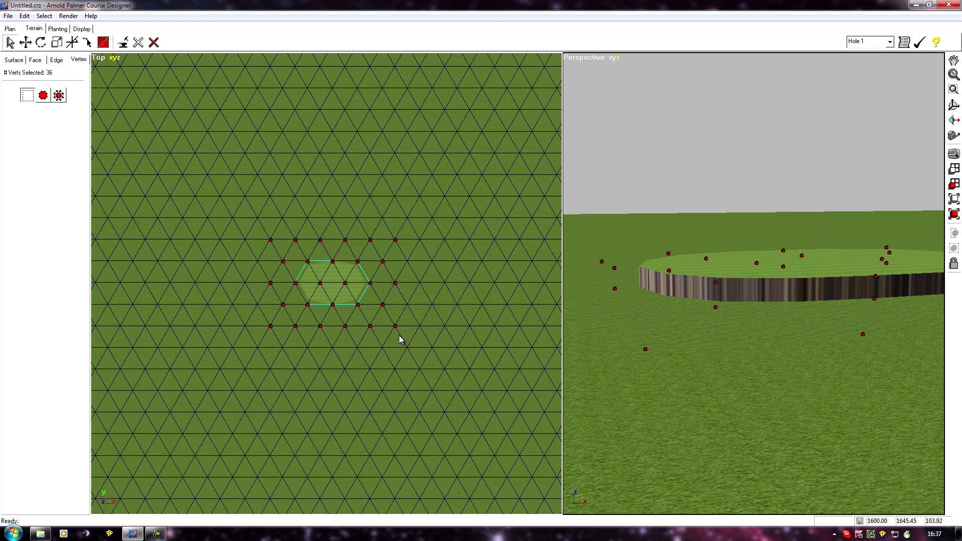
{"action": "left_click", "coordinate": [72, 43]}
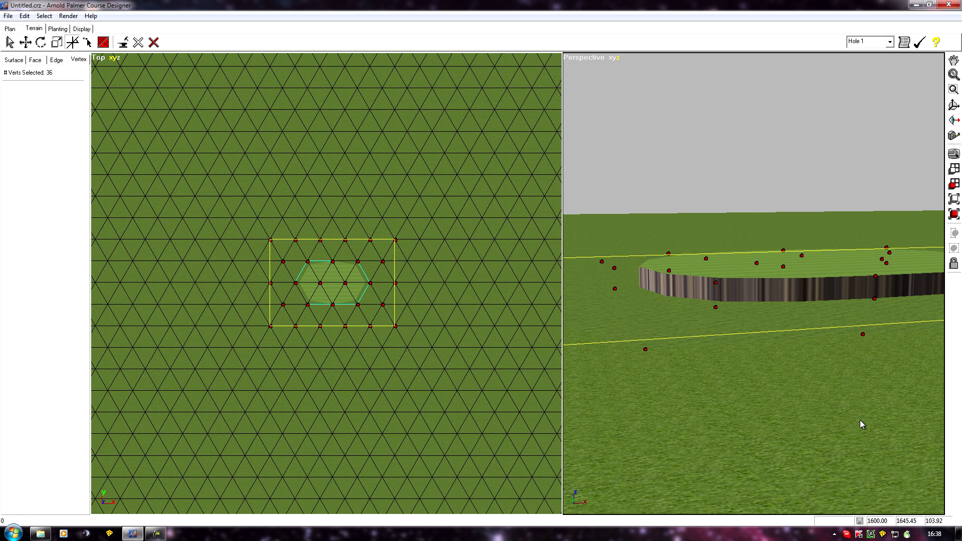
{"action": "middle_click_drag", "start_coordinate": [857, 421], "coordinate": [819, 440]}
{"action": "scroll", "coordinate": [815, 432], "scroll_direction": "down", "scroll_amount": 5}
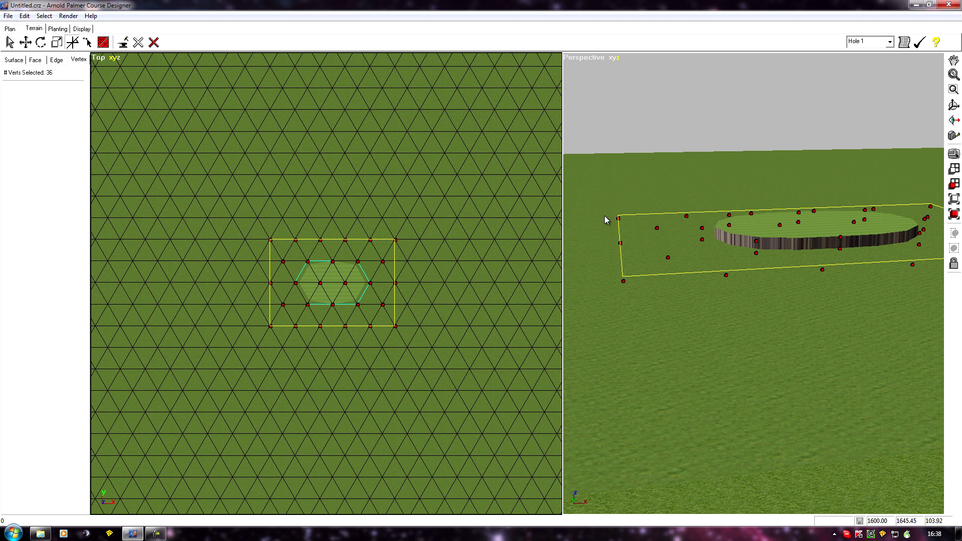
{"action": "left_click_drag", "start_coordinate": [619, 238], "coordinate": [629, 212]}
{"action": "middle_click_drag", "start_coordinate": [814, 335], "coordinate": [640, 404]}
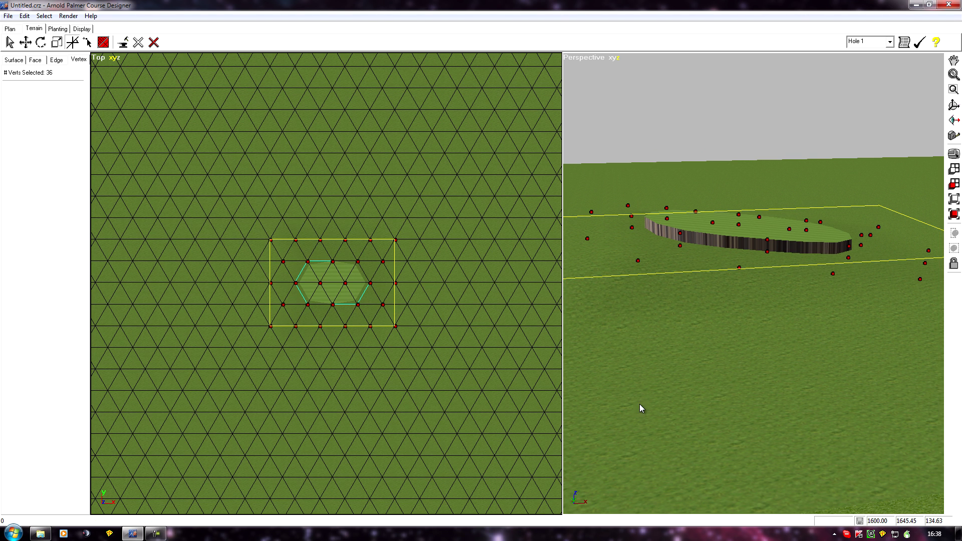
{"action": "right_click", "coordinate": [350, 340]}
- Set the surface terrain painter to a 1 ft radius and 0.0 ft height with Add Density enabled
{"action": "scroll", "coordinate": [317, 334], "scroll_direction": "up", "scroll_amount": 5}
{"action": "middle_click_drag", "start_coordinate": [317, 335], "coordinate": [299, 384]}
{"action": "left_click", "coordinate": [14, 61]}
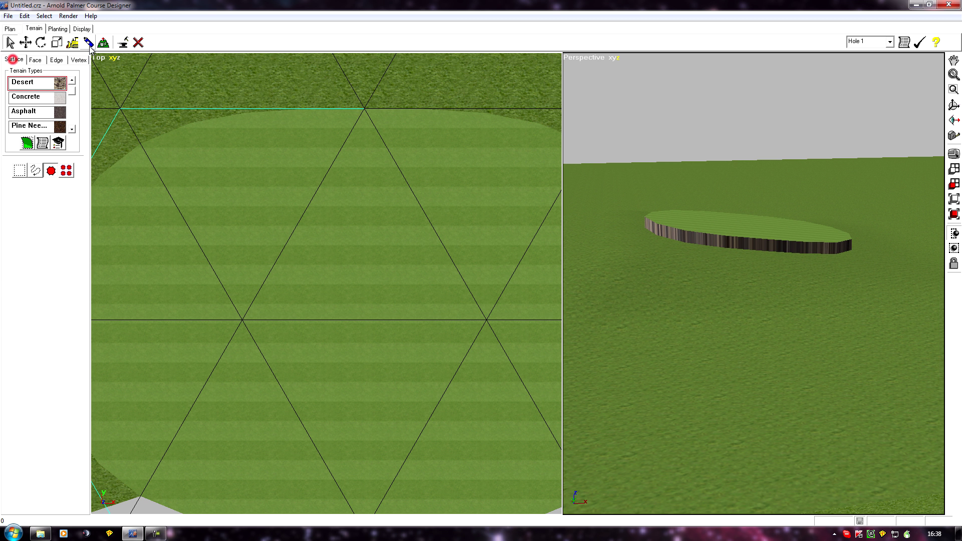
{"action": "left_click", "coordinate": [89, 42]}
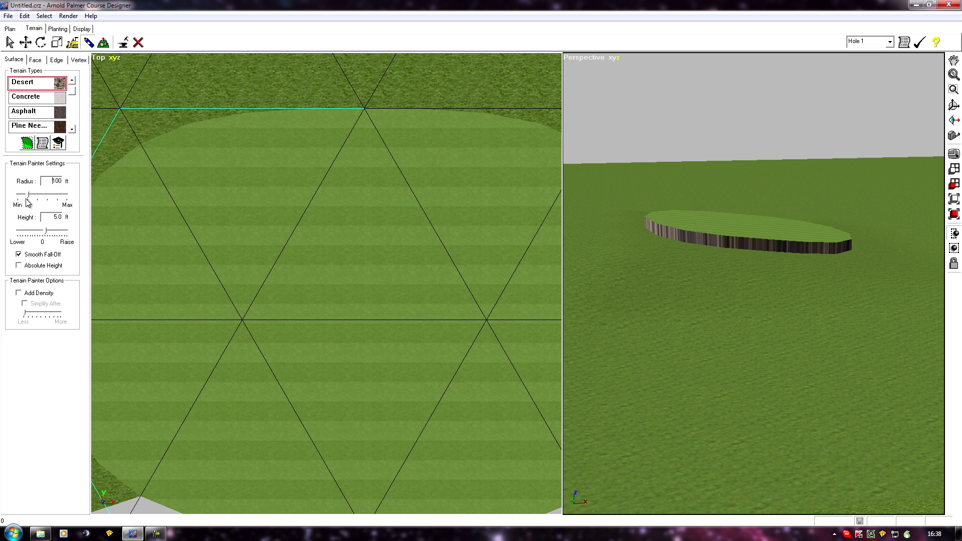
{"action": "left_click_drag", "start_coordinate": [29, 195], "coordinate": [19, 195]}
{"action": "left_click_drag", "start_coordinate": [69, 231], "coordinate": [44, 235]}
{"action": "left_click", "coordinate": [19, 293]}
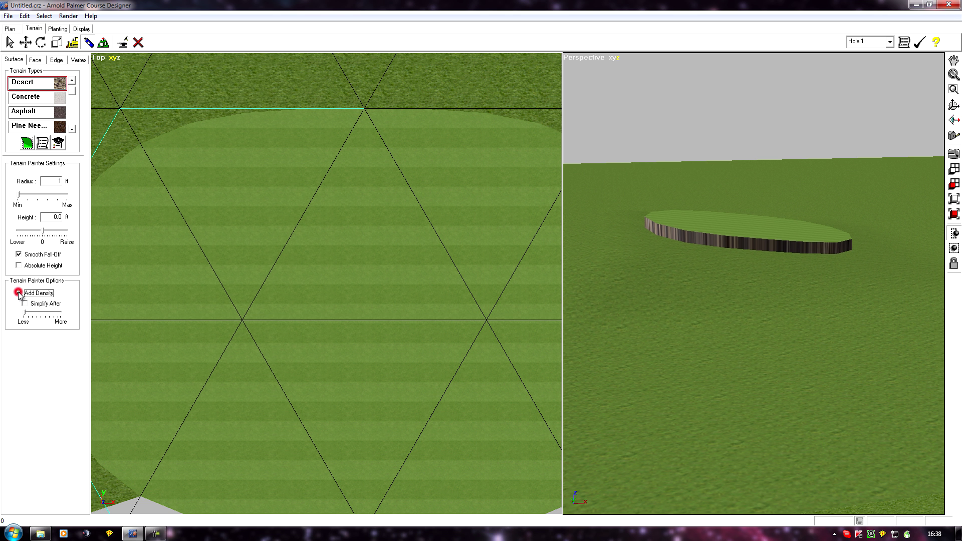
- Paint seven new mesh points on the platform top, six around a roughly rectangular inner area and one at its centre
{"action": "left_click", "coordinate": [369, 241]}
{"action": "left_click", "coordinate": [261, 250]}
{"action": "left_click", "coordinate": [493, 248]}
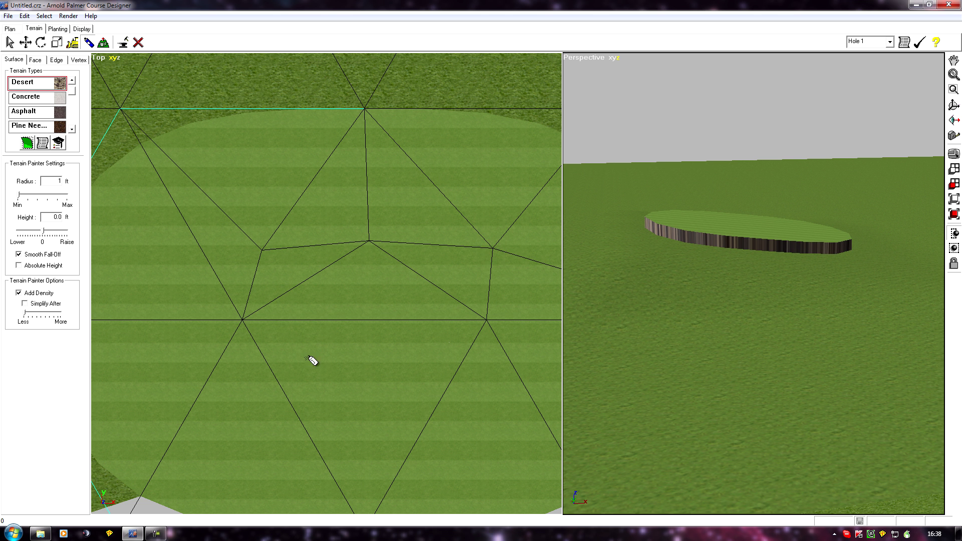
{"action": "left_click", "coordinate": [491, 399]}
{"action": "left_click", "coordinate": [237, 392]}
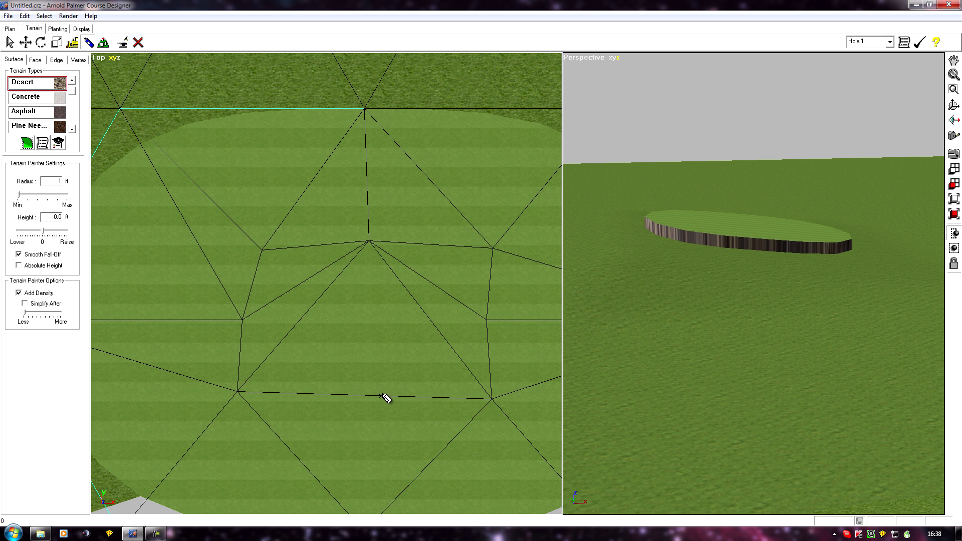
{"action": "left_click", "coordinate": [376, 397]}
{"action": "left_click", "coordinate": [369, 318]}
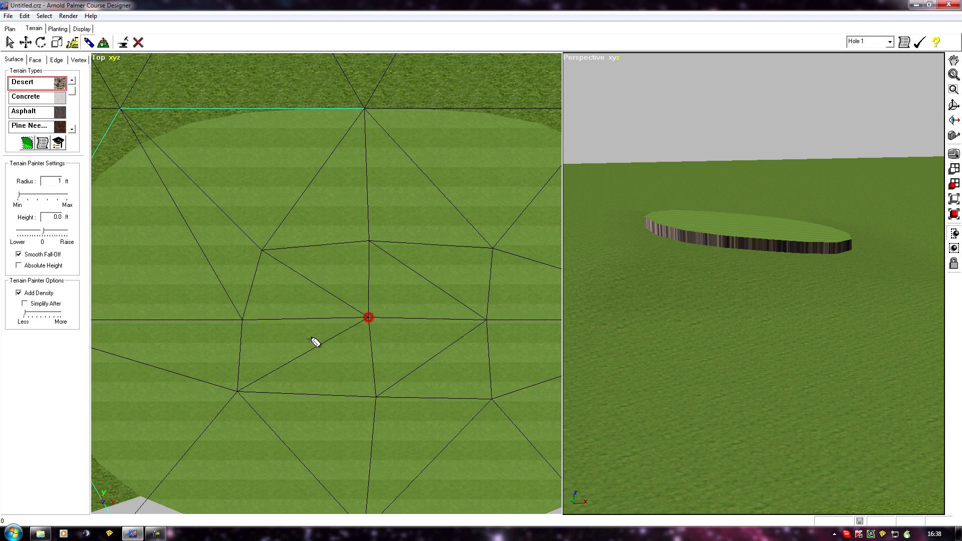
- Lasso the small inner faces at the middle of the platform top and apply the Sand texture to them
{"action": "scroll", "coordinate": [247, 333], "scroll_direction": "down", "scroll_amount": 5}
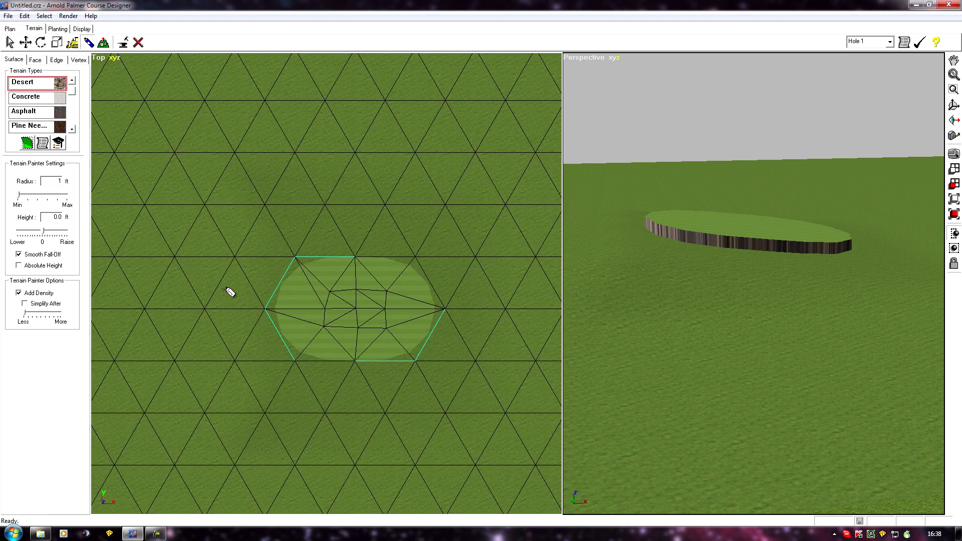
{"action": "scroll", "coordinate": [228, 290], "scroll_direction": "up", "scroll_amount": 3}
{"action": "left_click", "coordinate": [35, 60]}
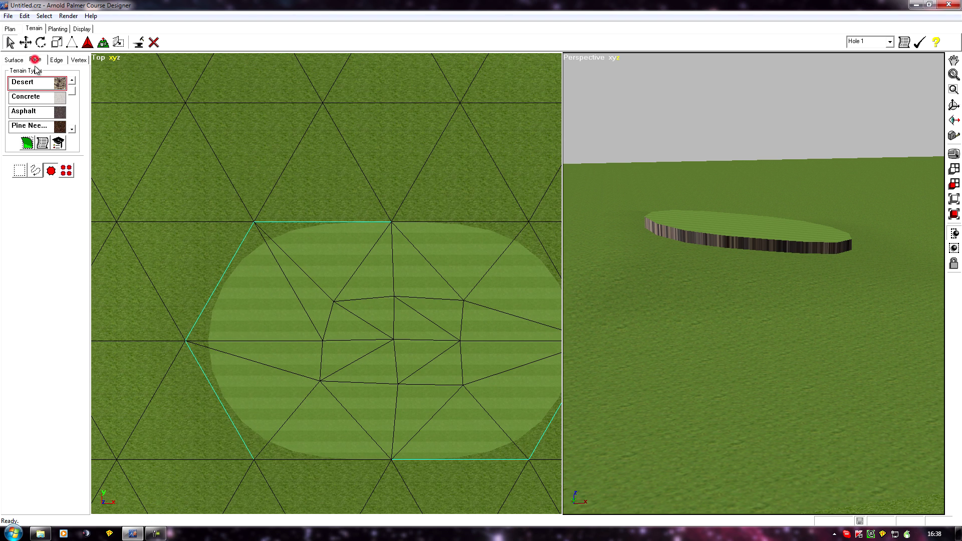
{"action": "left_click", "coordinate": [35, 170]}
{"action": "mouse_move", "coordinate": [353, 329]}
{"action": "left_mouse_down"}
{"action": "mouse_move", "coordinate": [397, 324]}
{"action": "mouse_move", "coordinate": [398, 366]}
{"action": "mouse_move", "coordinate": [396, 338]}
{"action": "mouse_move", "coordinate": [451, 364]}
{"action": "mouse_move", "coordinate": [421, 359]}
{"action": "left_mouse_up"}
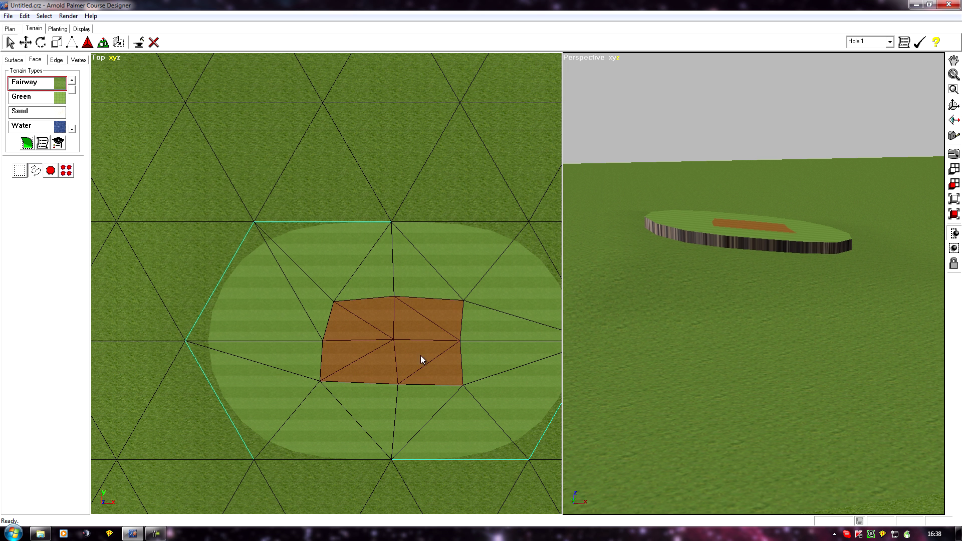
{"action": "left_click", "coordinate": [25, 111]}
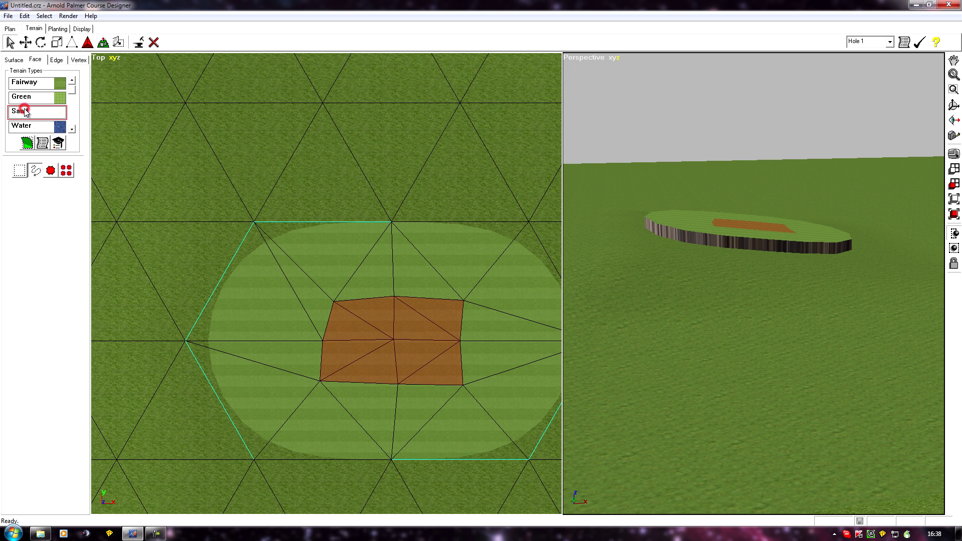
{"action": "left_click", "coordinate": [27, 145]}
- Select the boundary edges of the sand patch and set their sharpness to -1
{"action": "left_click", "coordinate": [57, 59]}
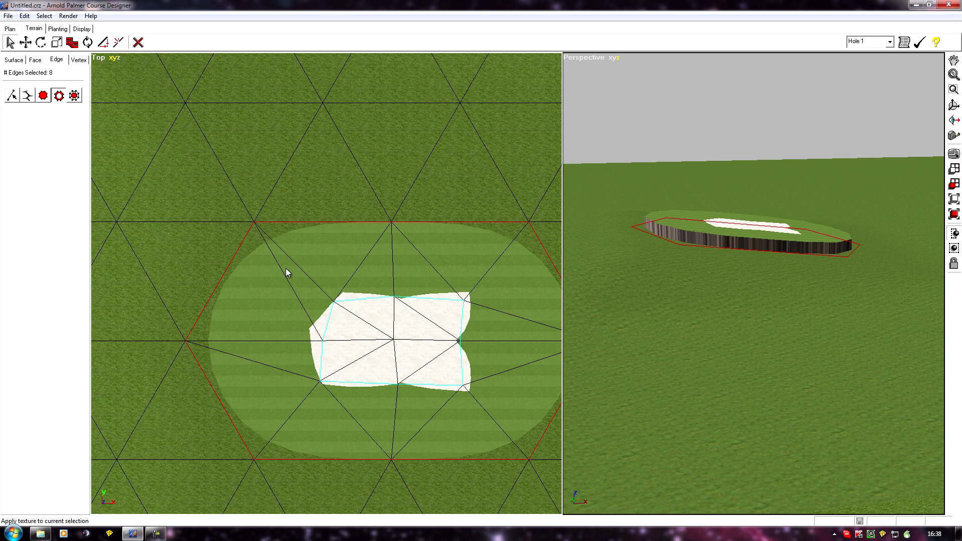
{"action": "left_click", "coordinate": [395, 319]}
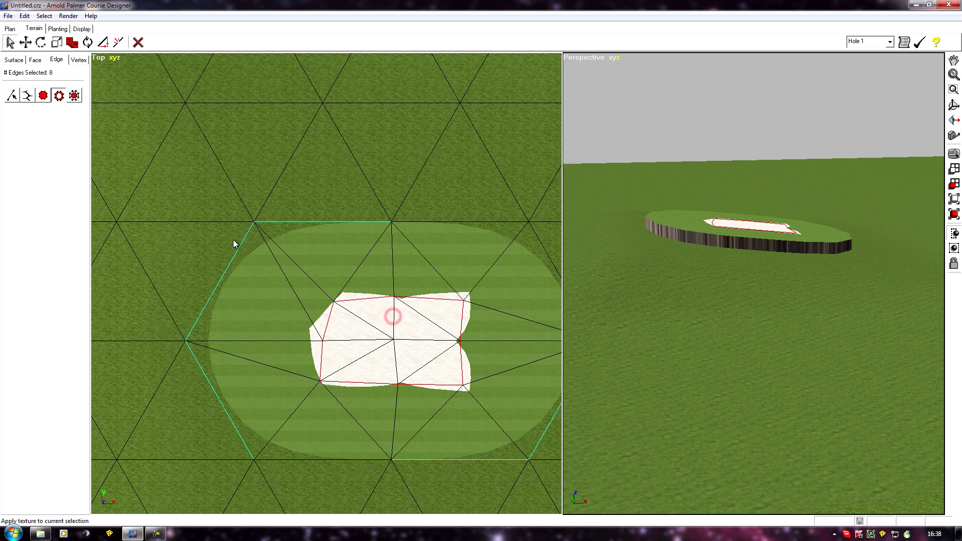
{"action": "left_click", "coordinate": [72, 42]}
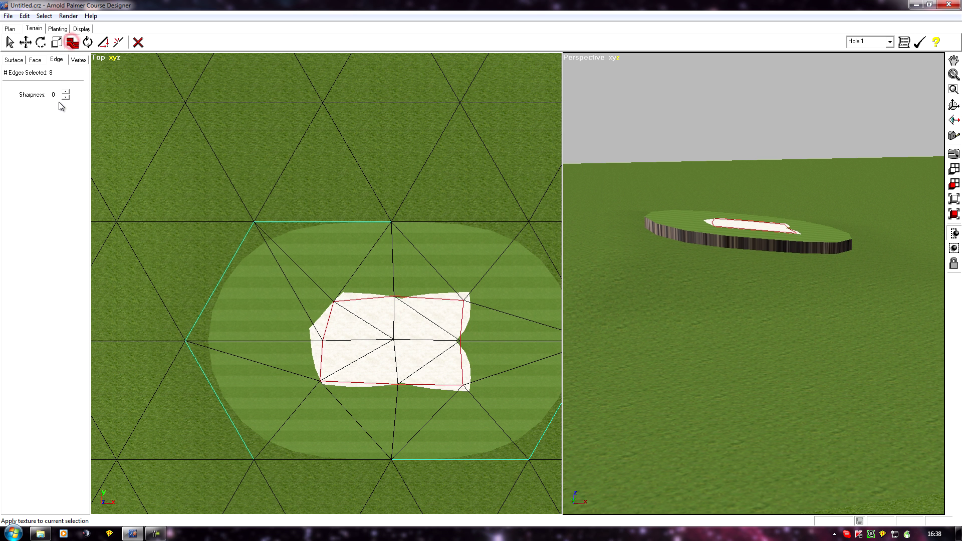
{"action": "left_click", "coordinate": [64, 97]}
{"action": "middle_click_drag", "start_coordinate": [312, 260], "coordinate": [350, 228]}
{"action": "scroll", "coordinate": [347, 278], "scroll_direction": "up", "scroll_amount": 7}
{"action": "middle_click_drag", "start_coordinate": [328, 288], "coordinate": [102, 175]}
{"action": "scroll", "coordinate": [102, 175], "scroll_direction": "down", "scroll_amount": 5}
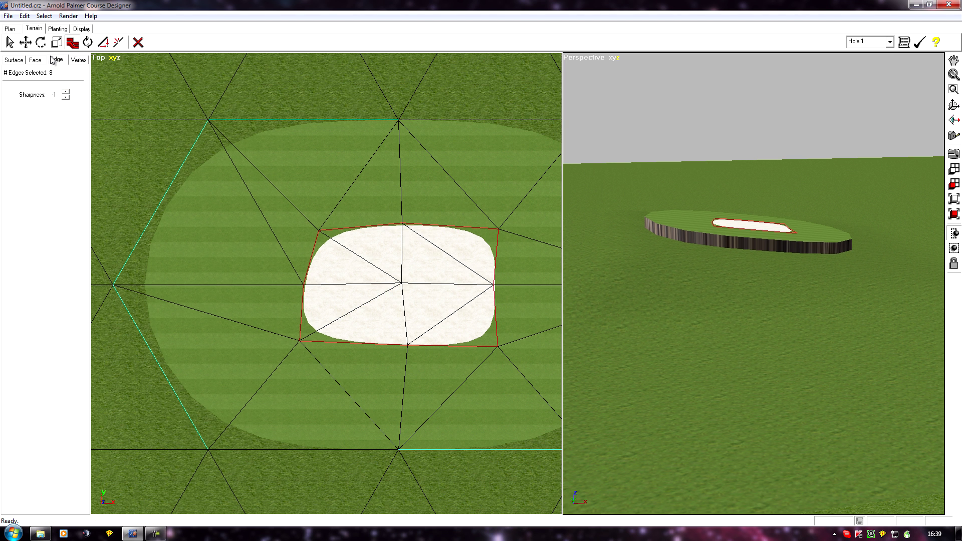
- Extrude the selected sand patch faces upward into a tall block on top of the fairway platform
{"action": "left_click", "coordinate": [35, 60]}
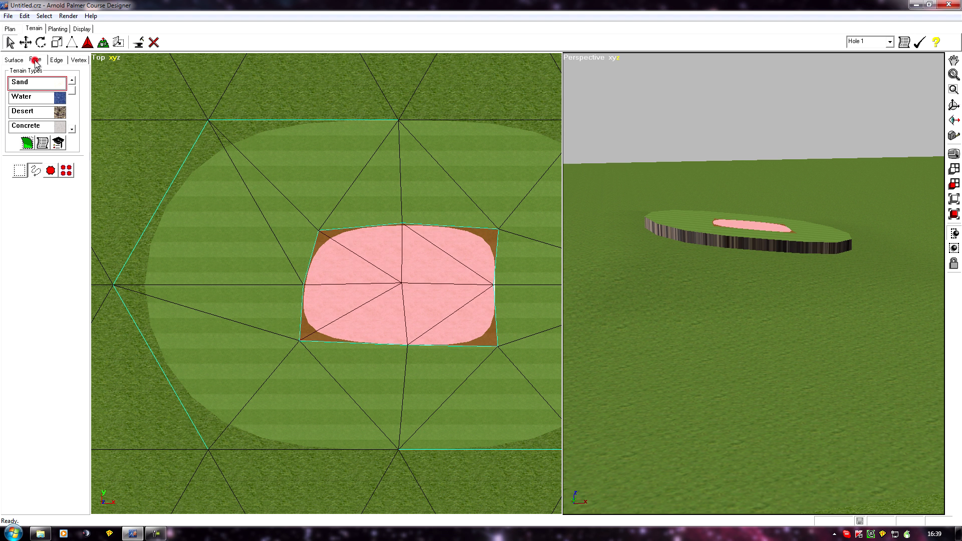
{"action": "left_click", "coordinate": [102, 41]}
{"action": "middle_click_drag", "start_coordinate": [713, 290], "coordinate": [677, 319]}
{"action": "scroll", "coordinate": [678, 318], "scroll_direction": "up", "scroll_amount": 2}
{"action": "mouse_move", "coordinate": [665, 283]}
{"action": "middle_mouse_down"}
{"action": "mouse_move", "coordinate": [614, 270]}
{"action": "mouse_move", "coordinate": [632, 357]}
{"action": "mouse_move", "coordinate": [658, 271]}
{"action": "middle_mouse_up"}
{"action": "left_click_drag", "start_coordinate": [673, 268], "coordinate": [708, 55]}
{"action": "scroll", "coordinate": [650, 258], "scroll_direction": "down", "scroll_amount": 1}
- Examine the extruded block, its side walls and its lean on the tilted platform from several angles in the perspective view
{"action": "middle_click_drag", "start_coordinate": [672, 310], "coordinate": [431, 297]}
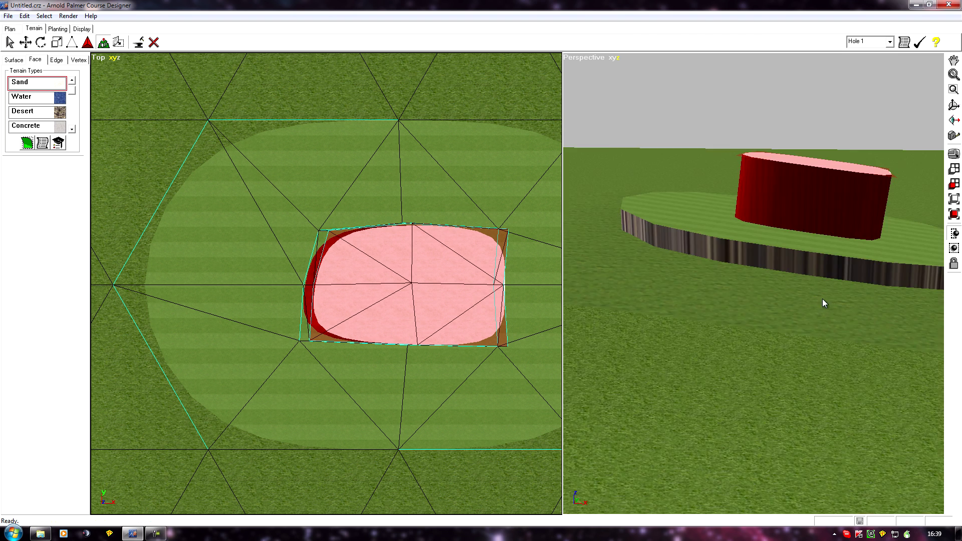
{"action": "middle_click_drag", "start_coordinate": [824, 299], "coordinate": [716, 340]}
{"action": "scroll", "coordinate": [777, 297], "scroll_direction": "up", "scroll_amount": 3}
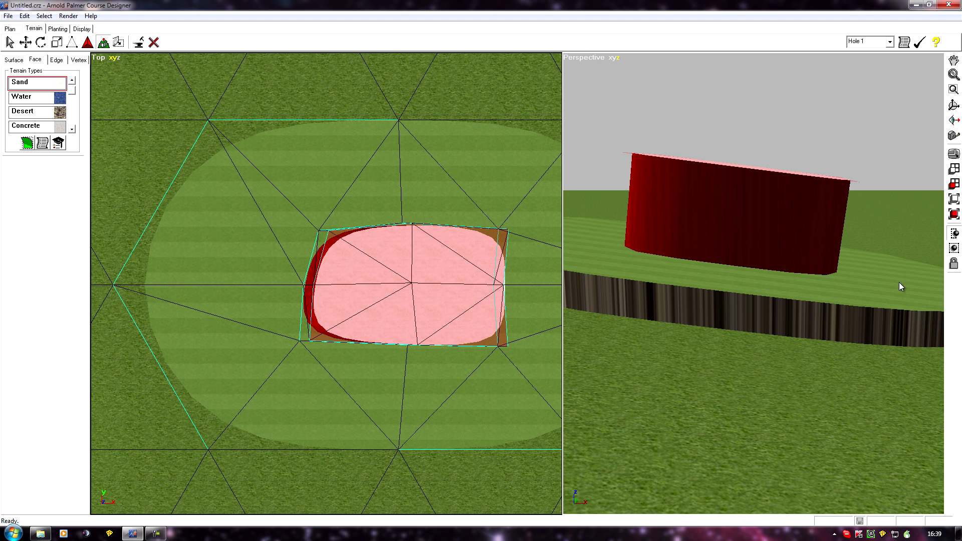
{"action": "middle_click_drag", "start_coordinate": [612, 258], "coordinate": [732, 320]}
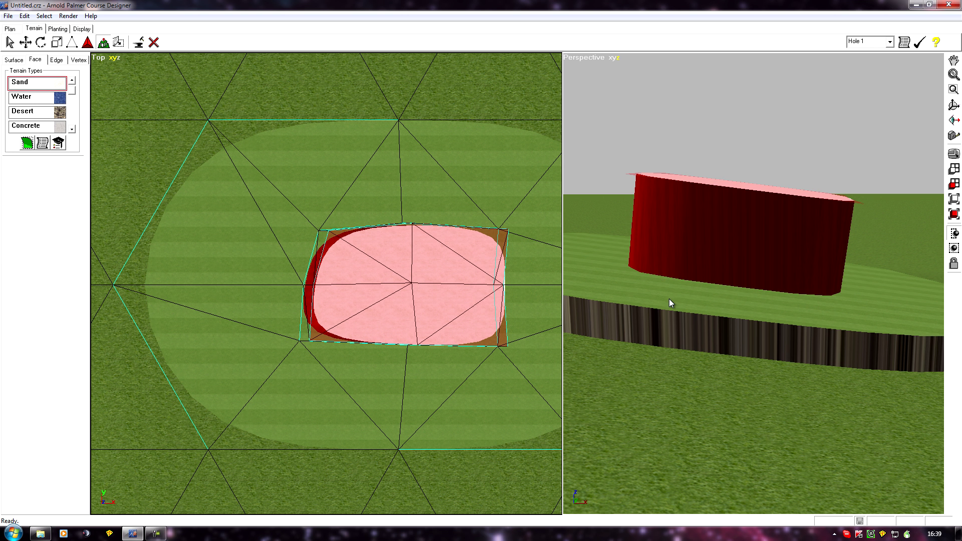
{"action": "middle_click_drag", "start_coordinate": [616, 274], "coordinate": [616, 302]}
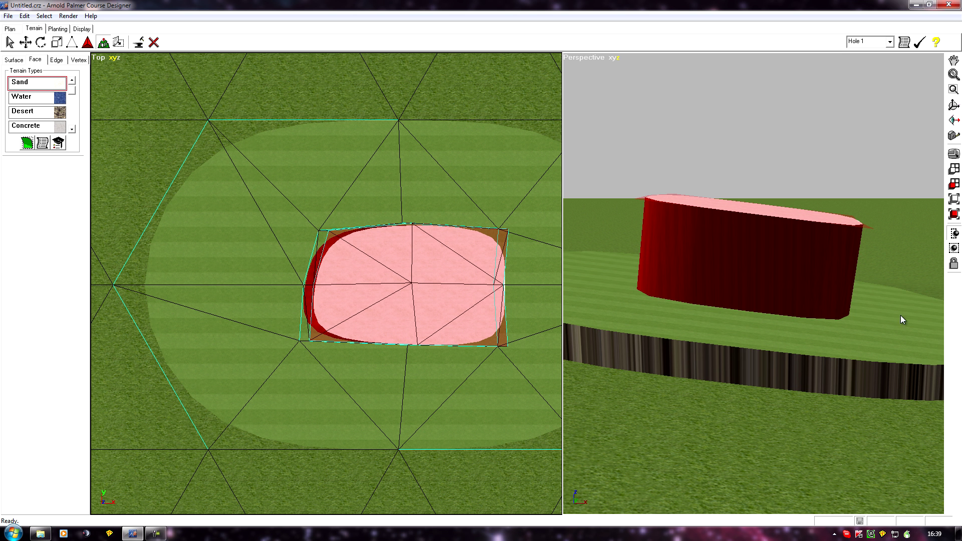
{"action": "mouse_move", "coordinate": [640, 306]}
{"action": "middle_mouse_down"}
{"action": "mouse_move", "coordinate": [705, 340]}
{"action": "mouse_move", "coordinate": [732, 337]}
{"action": "mouse_move", "coordinate": [693, 279]}
{"action": "mouse_move", "coordinate": [732, 316]}
{"action": "middle_mouse_up"}
{"action": "scroll", "coordinate": [705, 338], "scroll_direction": "down", "scroll_amount": 2}
{"action": "scroll", "coordinate": [731, 310], "scroll_direction": "up", "scroll_amount": 2}
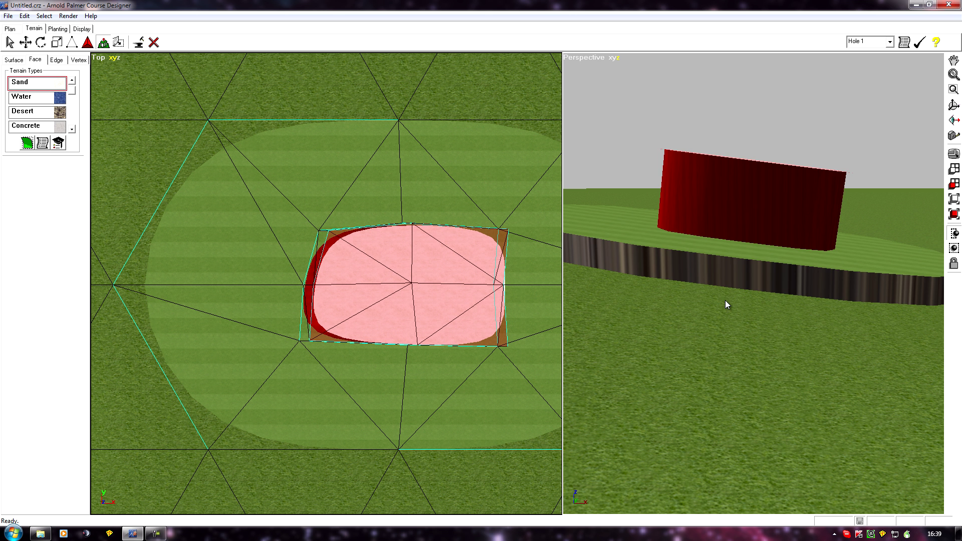
{"action": "middle_click_drag", "start_coordinate": [692, 329], "coordinate": [672, 395]}
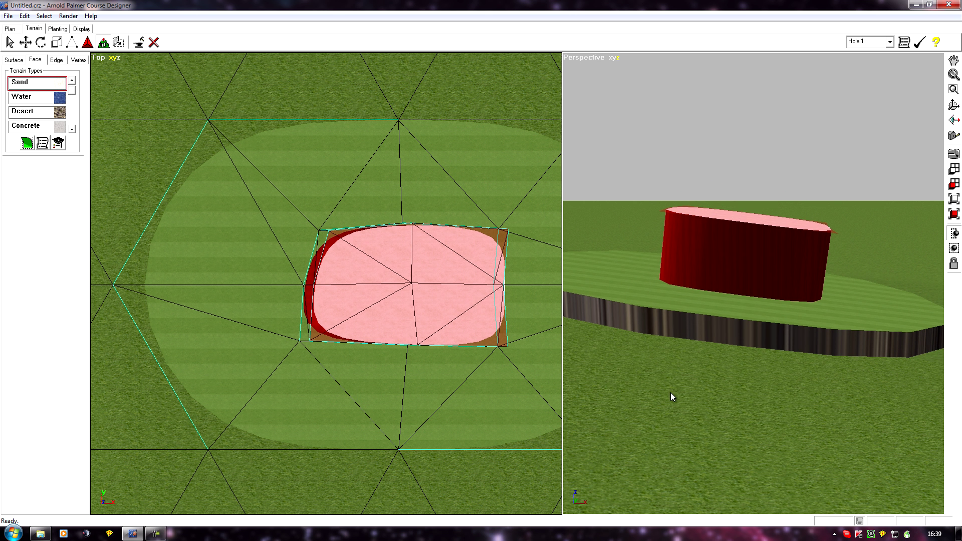
{"action": "middle_click_drag", "start_coordinate": [672, 394], "coordinate": [679, 424]}
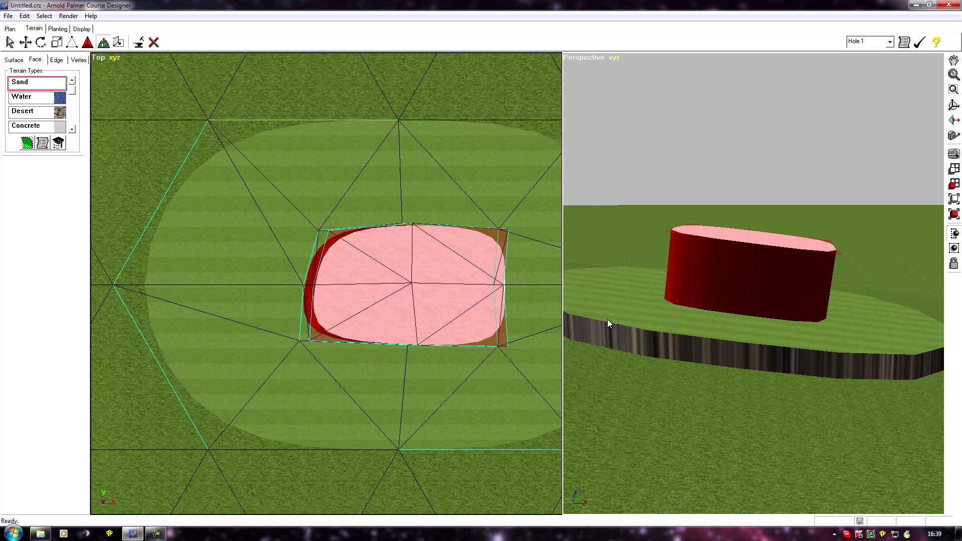
{"action": "left_click_drag", "start_coordinate": [648, 376], "coordinate": [723, 361]}
{"action": "scroll", "coordinate": [722, 360], "scroll_direction": "up", "scroll_amount": 2}
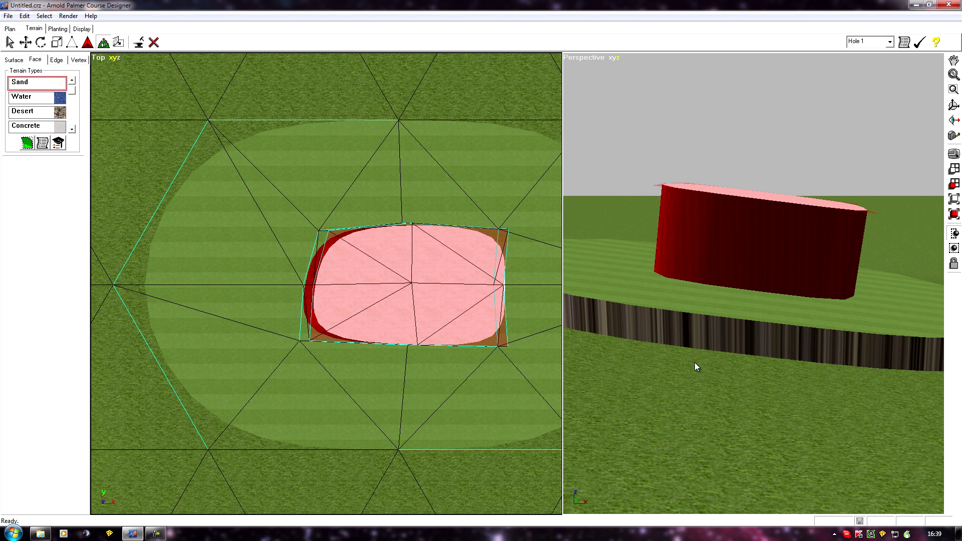
{"action": "left_click_drag", "start_coordinate": [676, 383], "coordinate": [705, 324]}
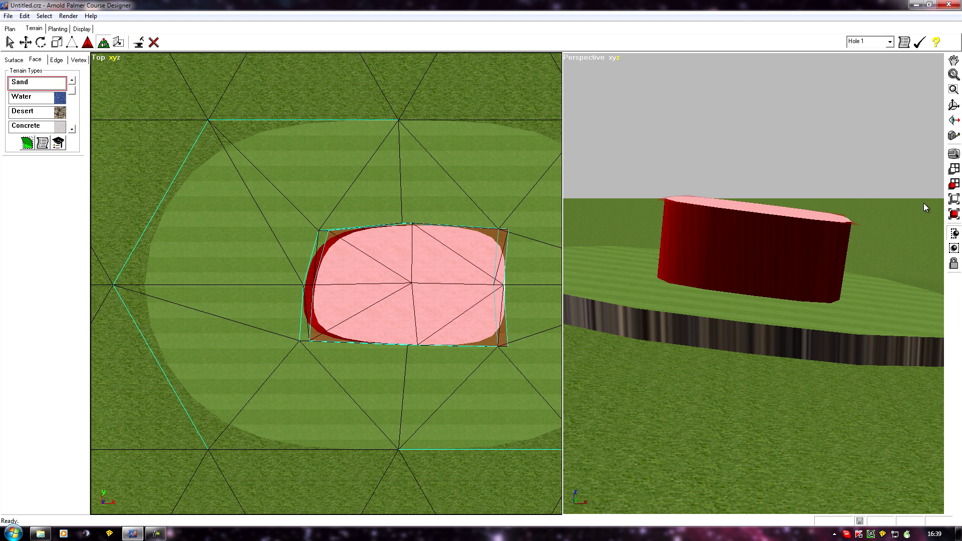
{"action": "left_click_drag", "start_coordinate": [756, 310], "coordinate": [696, 319]}
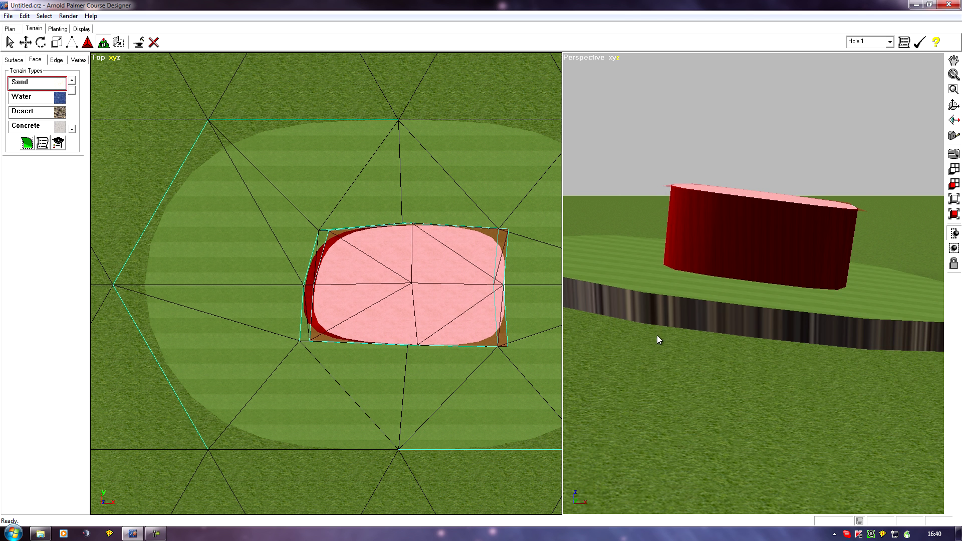
{"action": "left_click_drag", "start_coordinate": [657, 335], "coordinate": [682, 209]}
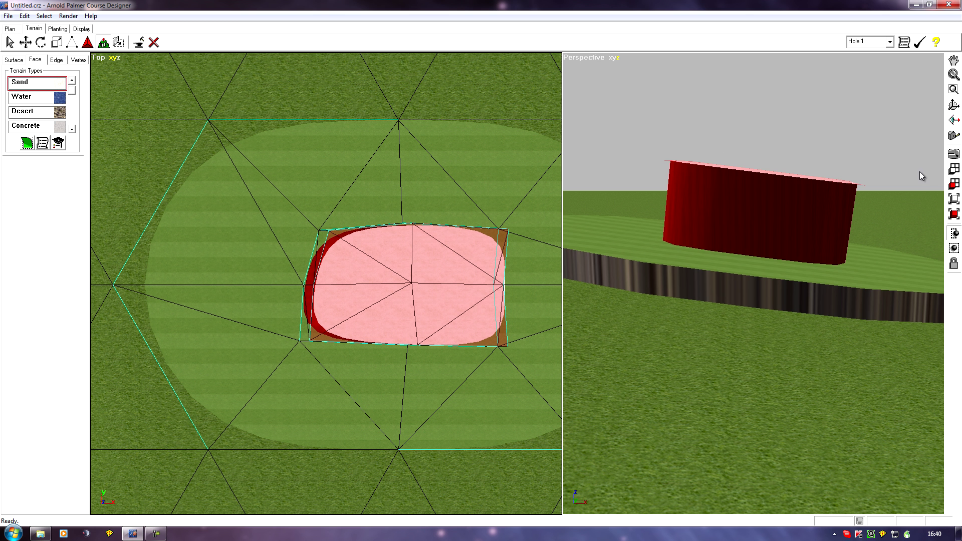
{"action": "middle_click_drag", "start_coordinate": [762, 335], "coordinate": [732, 342]}
{"action": "scroll", "coordinate": [731, 342], "scroll_direction": "down", "scroll_amount": 3}
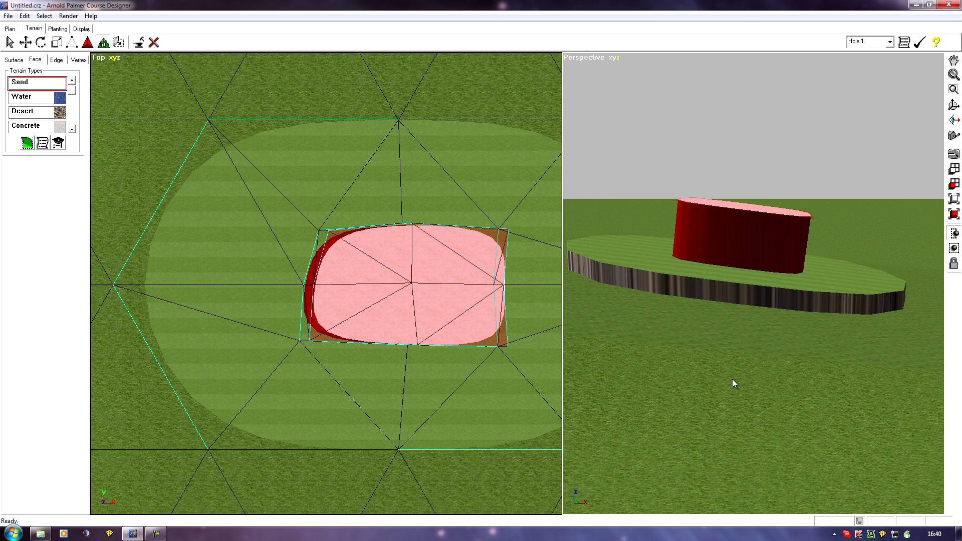
- Undo the face extrude of the sand patch on the fairway platform
{"action": "left_click_drag", "start_coordinate": [723, 374], "coordinate": [679, 411]}
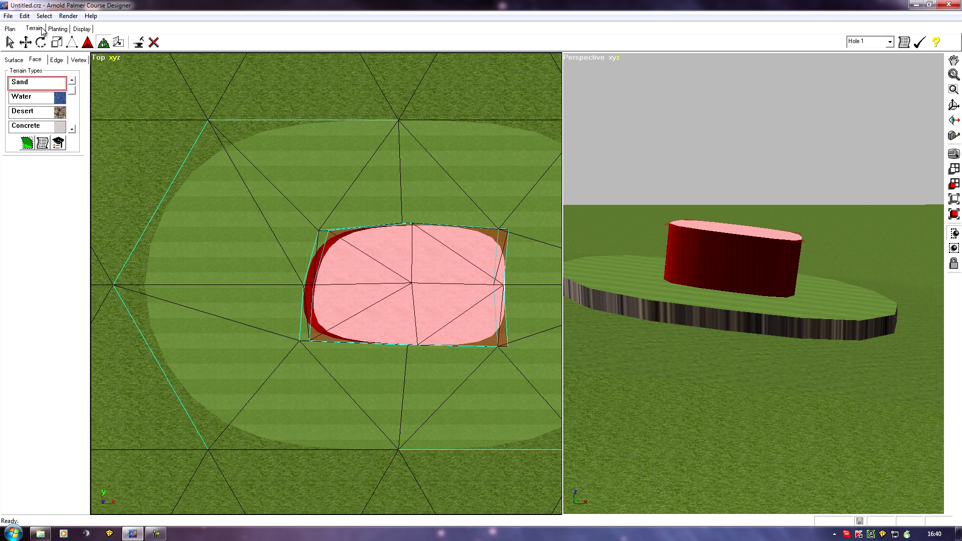
{"action": "left_click", "coordinate": [25, 17]}
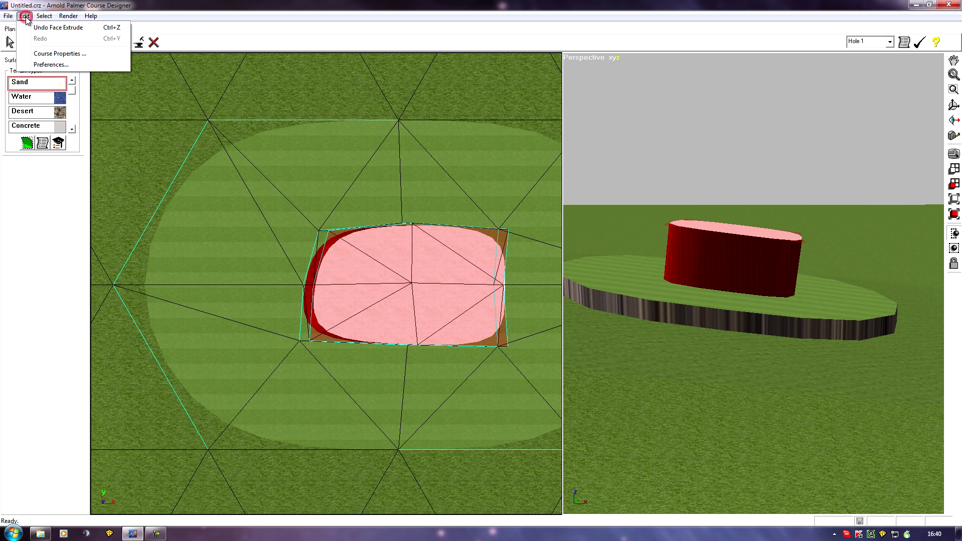
{"action": "left_click", "coordinate": [43, 28]}
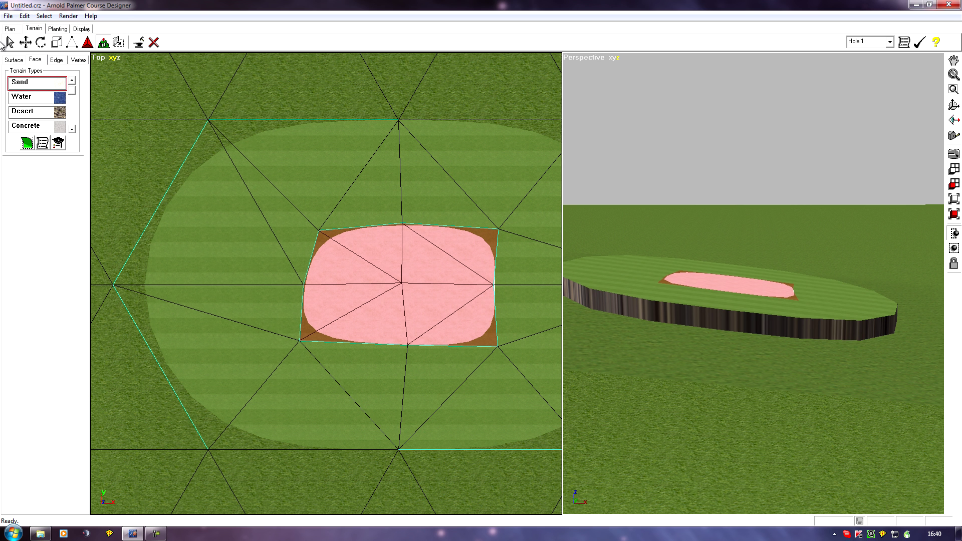
- Move the selected sand patch faces straight up to form a tall block above the tilted platform
{"action": "left_click", "coordinate": [410, 262]}
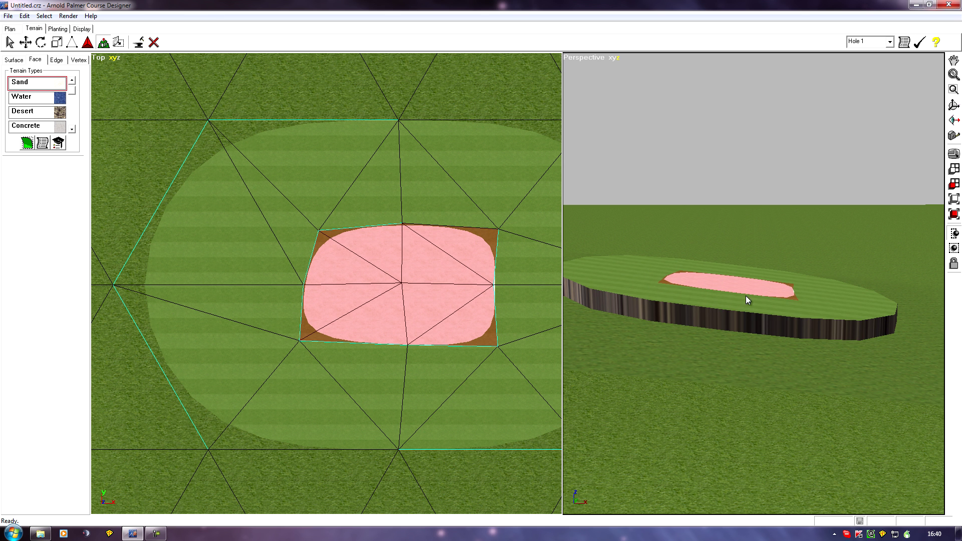
{"action": "left_click", "coordinate": [27, 42]}
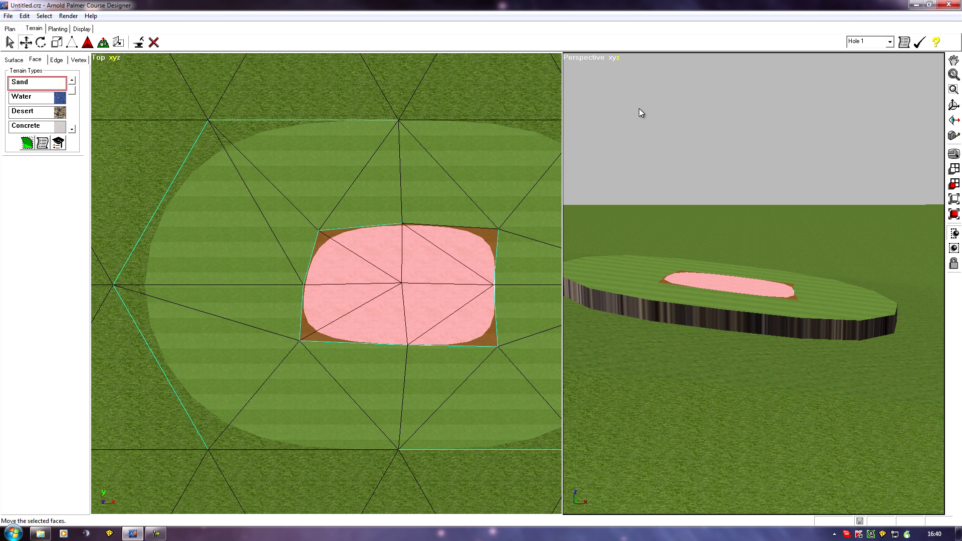
{"action": "left_click_drag", "start_coordinate": [734, 287], "coordinate": [731, 246]}
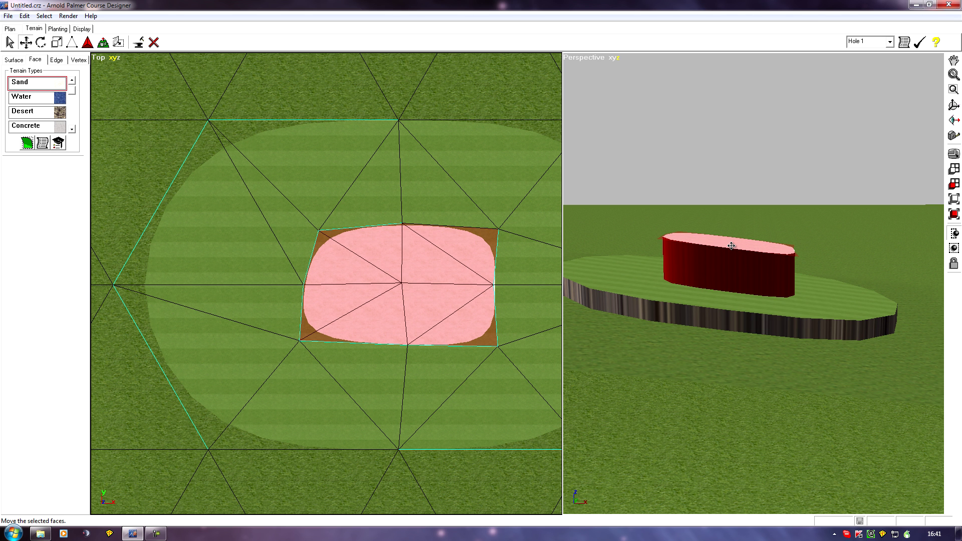
{"action": "left_click_drag", "start_coordinate": [732, 246], "coordinate": [729, 232]}
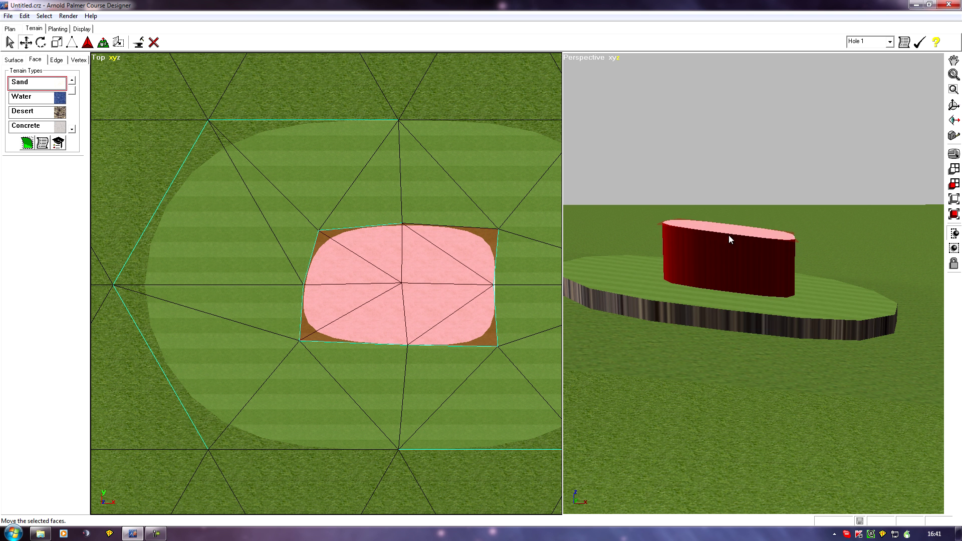
- Flatten the selected sand faces on top of the raised block to their average height
{"action": "middle_click_drag", "start_coordinate": [655, 332], "coordinate": [628, 296]}
{"action": "scroll", "coordinate": [656, 293], "scroll_direction": "up", "scroll_amount": 2}
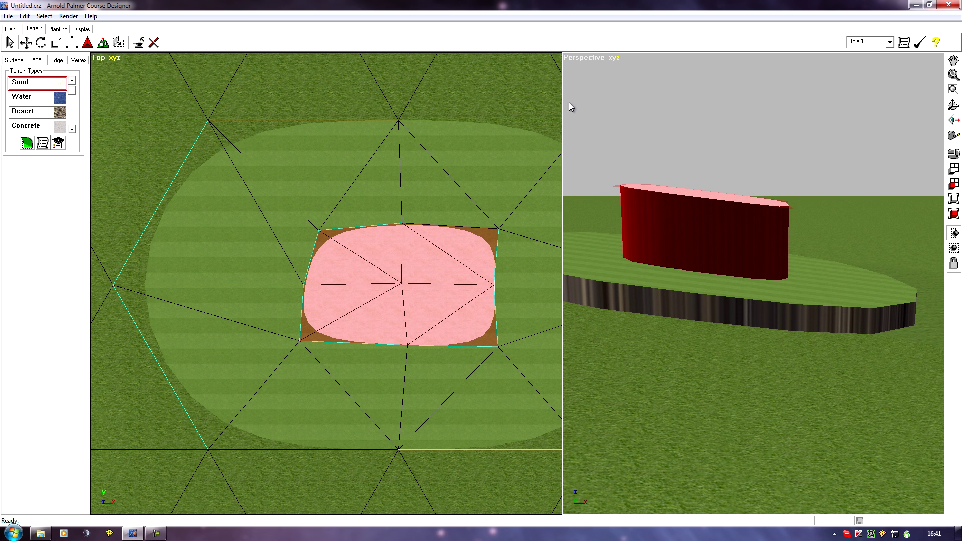
{"action": "middle_click_drag", "start_coordinate": [660, 251], "coordinate": [684, 241]}
{"action": "scroll", "coordinate": [660, 234], "scroll_direction": "up", "scroll_amount": 2}
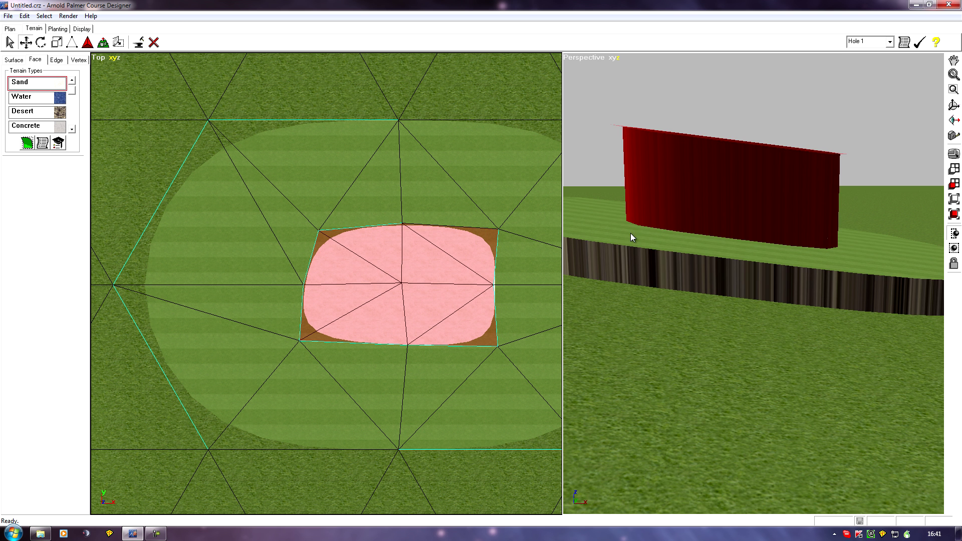
{"action": "middle_click_drag", "start_coordinate": [646, 241], "coordinate": [766, 338]}
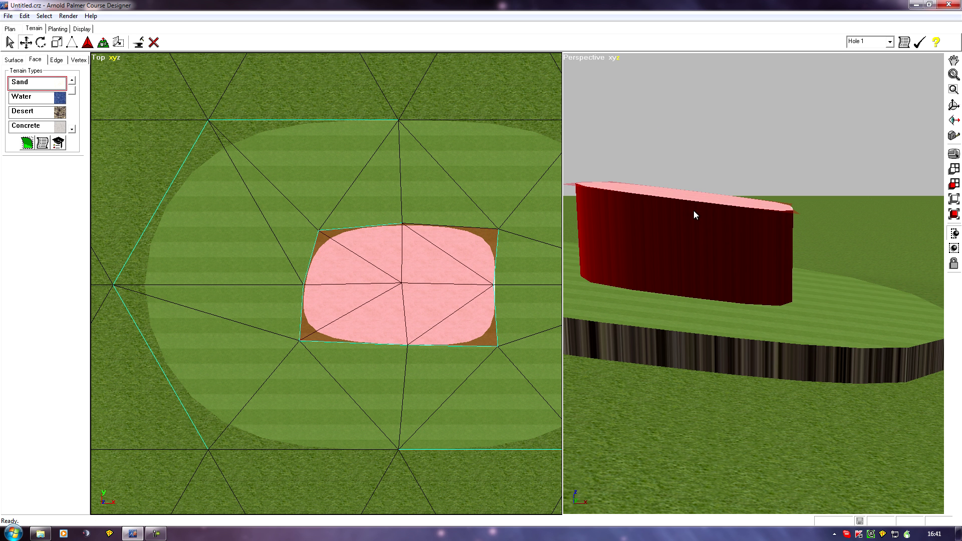
{"action": "middle_click_drag", "start_coordinate": [695, 215], "coordinate": [686, 260]}
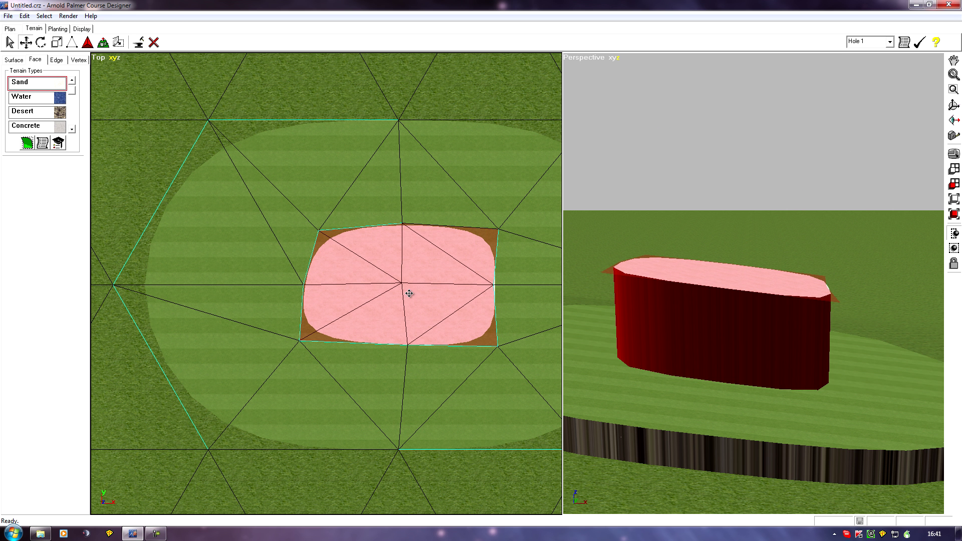
{"action": "left_click", "coordinate": [361, 299]}
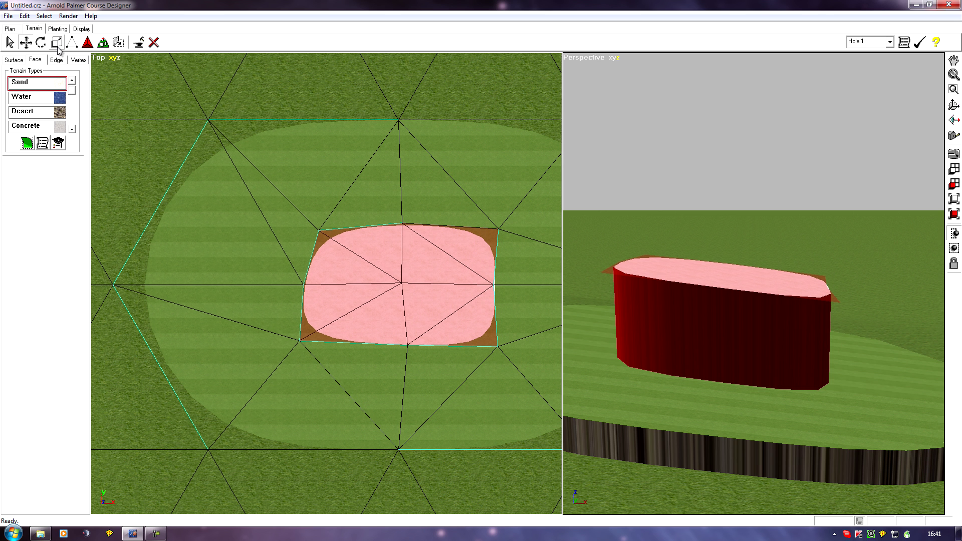
{"action": "left_click", "coordinate": [136, 44]}
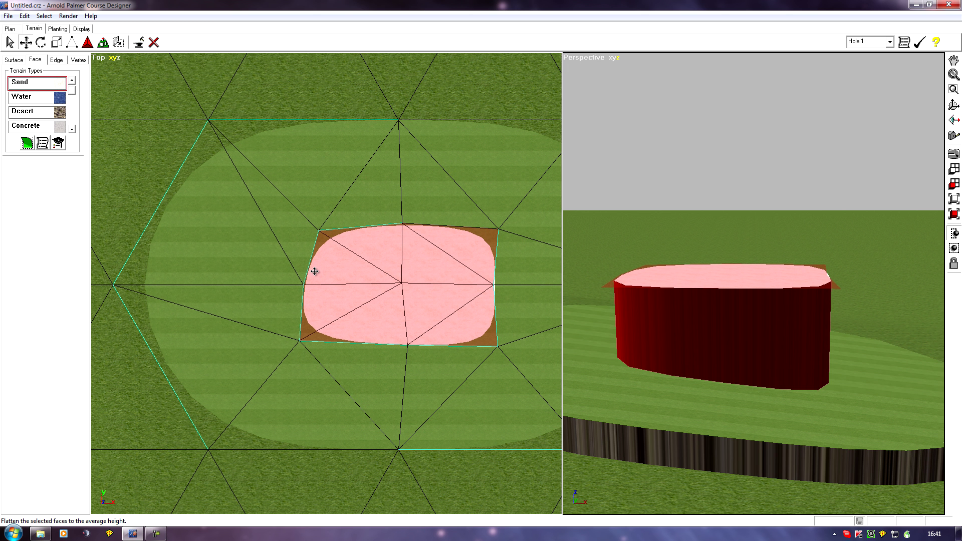
- Examine the block's top and side walls against the tilted platform from several angles in the perspective view
{"action": "middle_click_drag", "start_coordinate": [677, 344], "coordinate": [652, 235]}
{"action": "scroll", "coordinate": [693, 296], "scroll_direction": "down", "scroll_amount": 3}
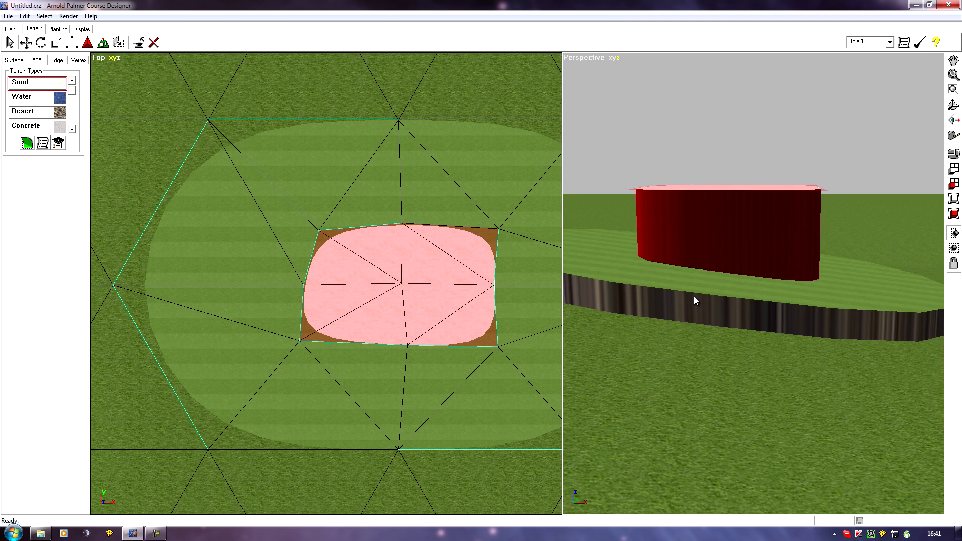
{"action": "middle_click_drag", "start_coordinate": [658, 179], "coordinate": [624, 255]}
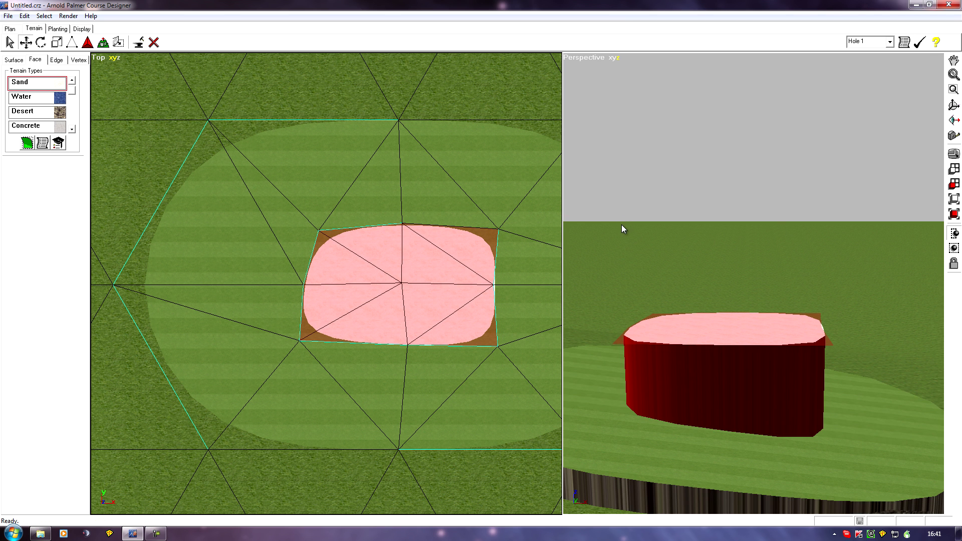
{"action": "middle_click_drag", "start_coordinate": [691, 188], "coordinate": [645, 317]}
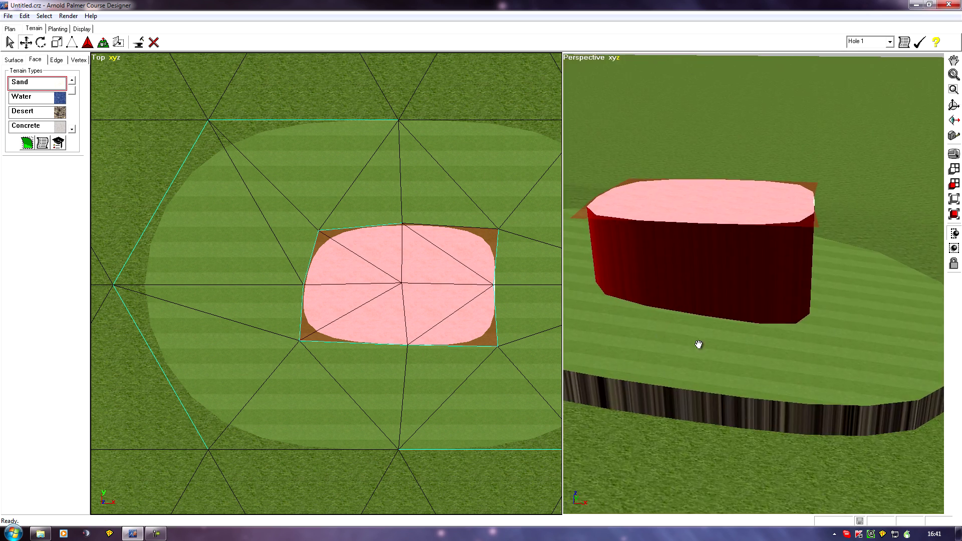
{"action": "middle_click_drag", "start_coordinate": [812, 369], "coordinate": [702, 386]}
{"action": "middle_click_drag", "start_coordinate": [847, 401], "coordinate": [502, 345], "text": "ctrl"}
{"action": "middle_click_drag", "start_coordinate": [669, 371], "coordinate": [819, 322]}
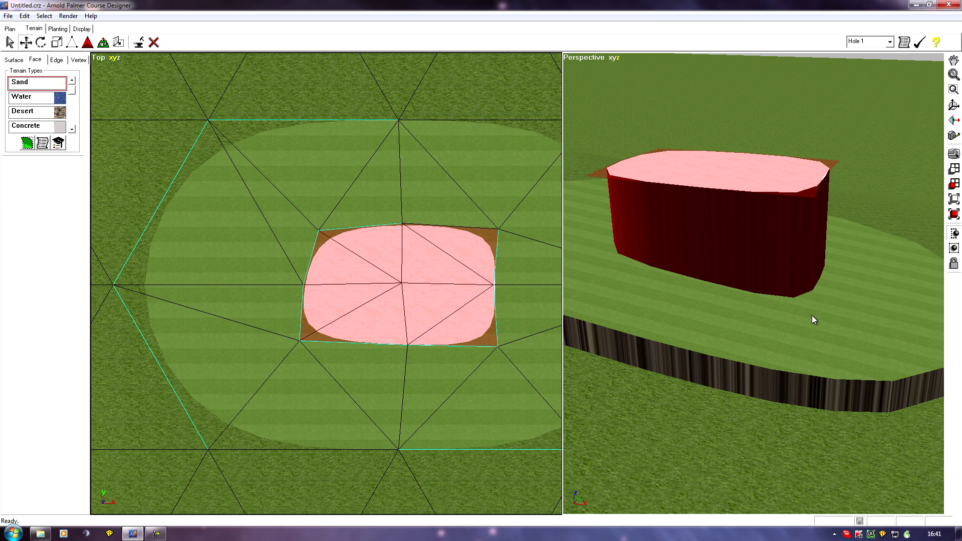
{"action": "middle_click_drag", "start_coordinate": [744, 367], "coordinate": [676, 414]}
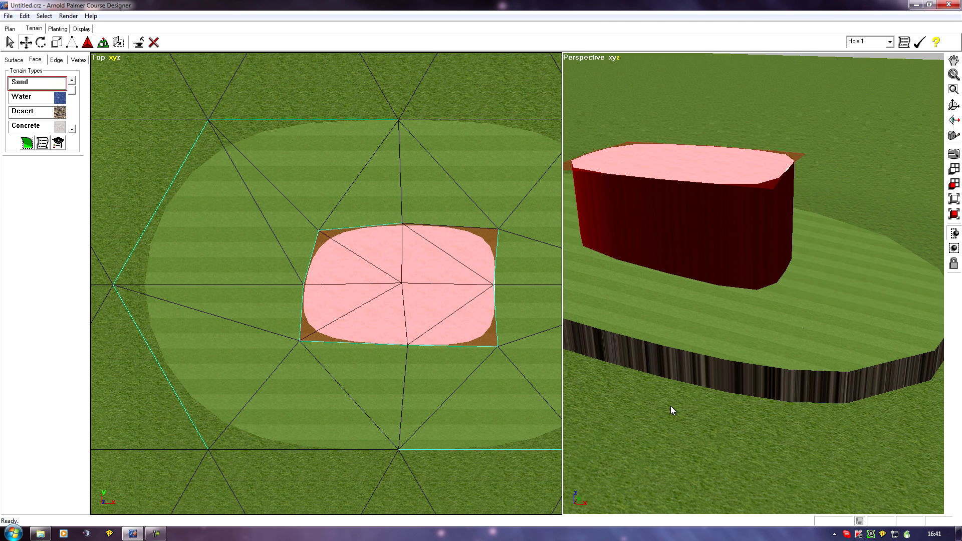
{"action": "scroll", "coordinate": [671, 406], "scroll_direction": "down", "scroll_amount": 6}
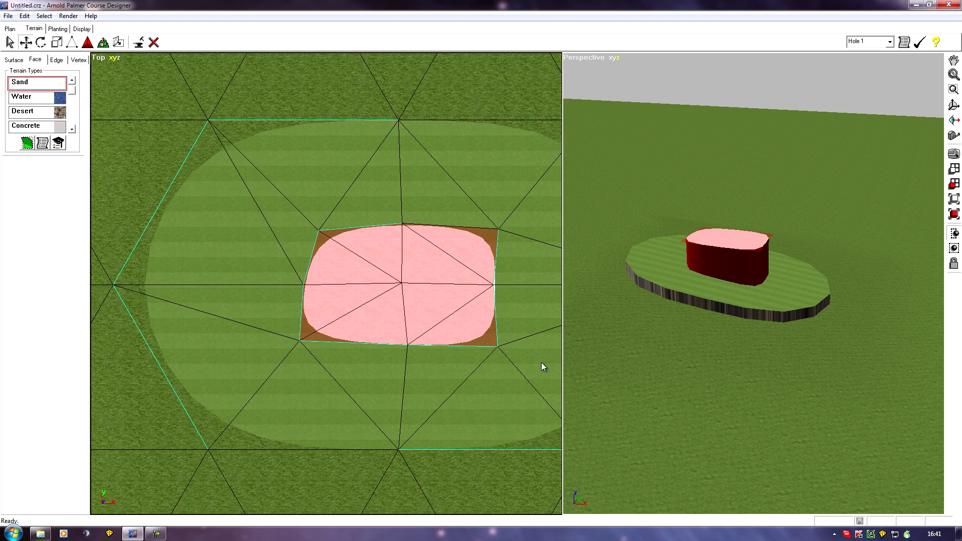
- Lasso the ring of ground faces around the platform, apply the Asphalt texture to them and clear the face selection
{"action": "scroll", "coordinate": [344, 338], "scroll_direction": "down", "scroll_amount": 6}
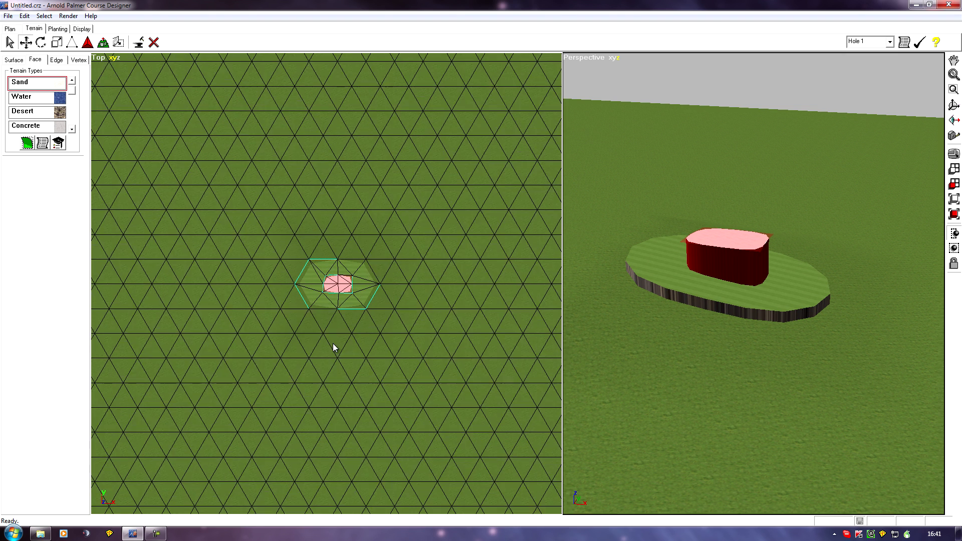
{"action": "scroll", "coordinate": [334, 347], "scroll_direction": "up", "scroll_amount": 1}
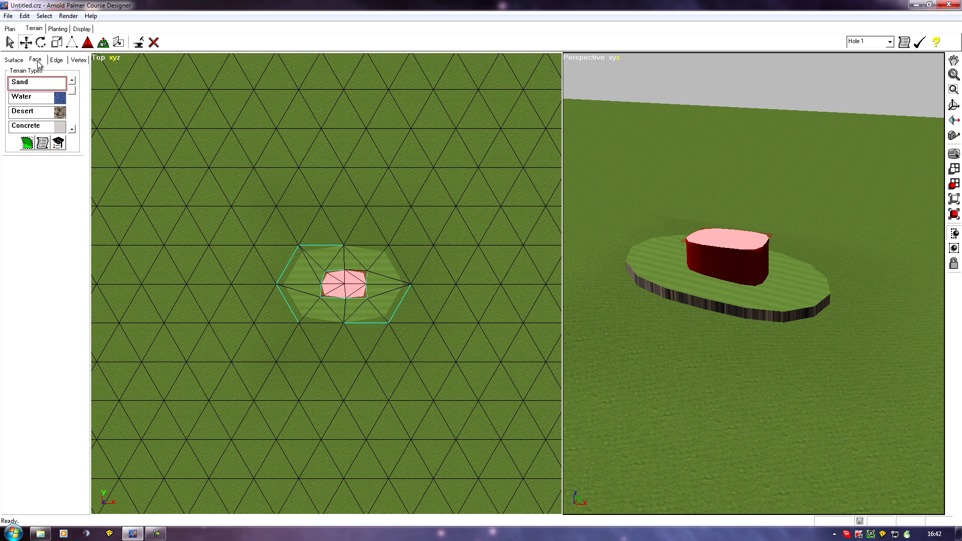
{"action": "left_click", "coordinate": [10, 43]}
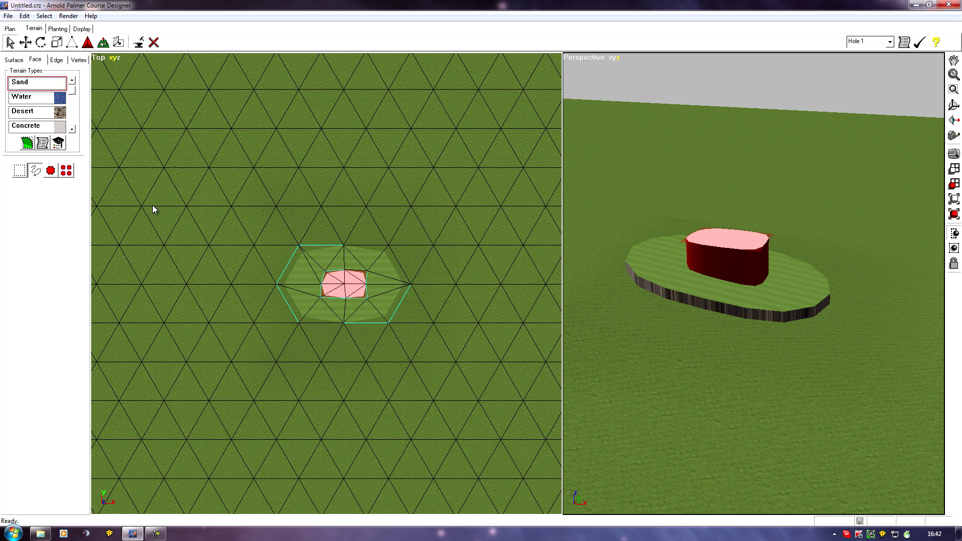
{"action": "mouse_move", "coordinate": [267, 256]}
{"action": "left_mouse_down"}
{"action": "mouse_move", "coordinate": [341, 227]}
{"action": "mouse_move", "coordinate": [420, 250]}
{"action": "left_mouse_up"}
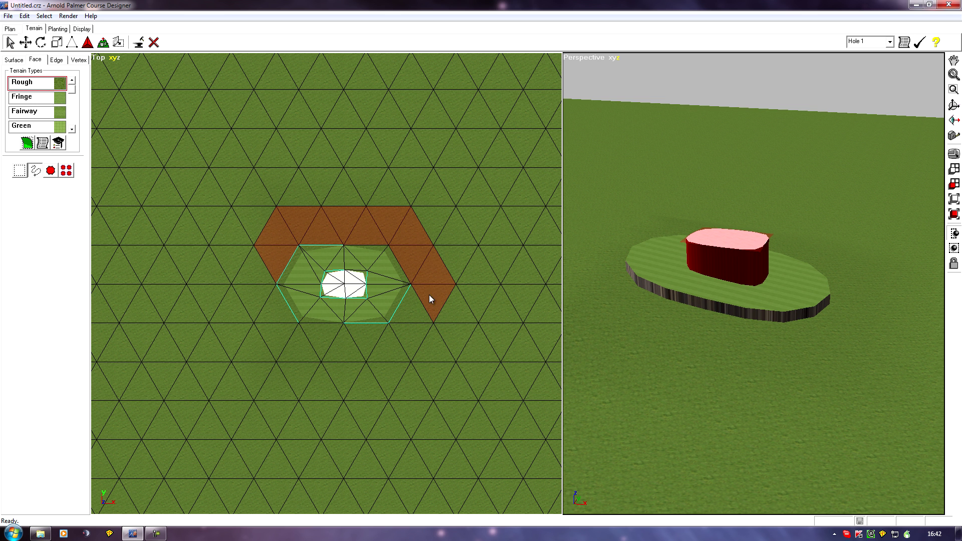
{"action": "left_click_drag", "start_coordinate": [391, 340], "coordinate": [286, 329]}
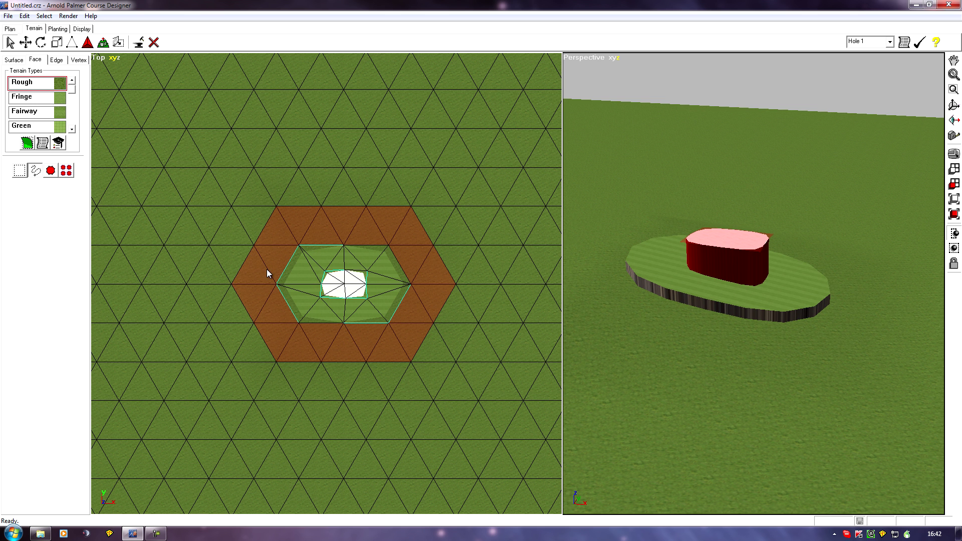
{"action": "left_click", "coordinate": [72, 130]}
{"action": "left_click", "coordinate": [71, 130]}
{"action": "left_click", "coordinate": [72, 130]}
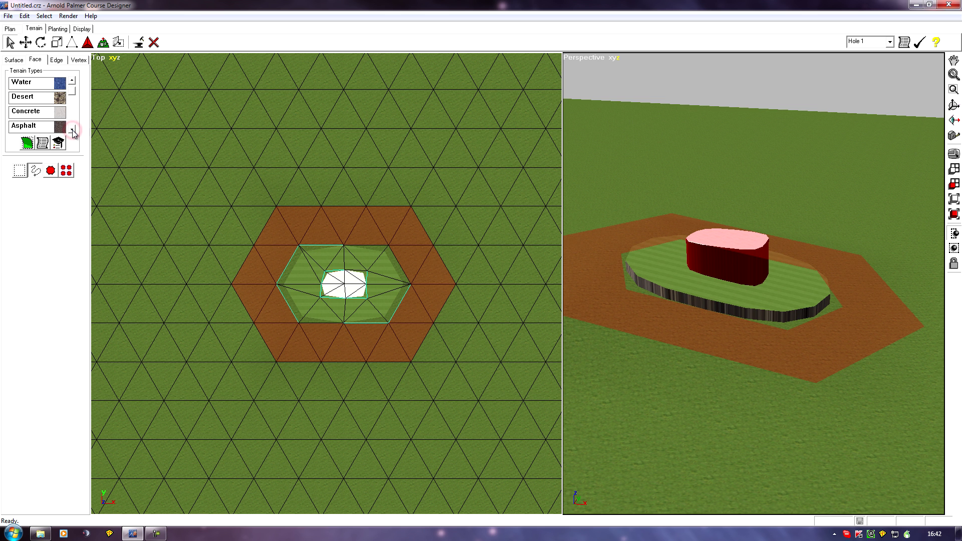
{"action": "left_click", "coordinate": [46, 127]}
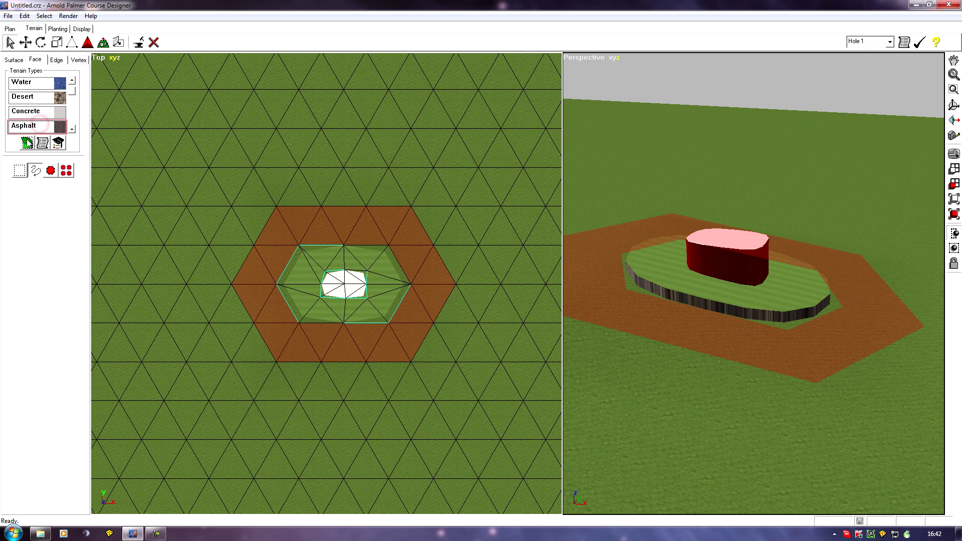
{"action": "left_click", "coordinate": [27, 144]}
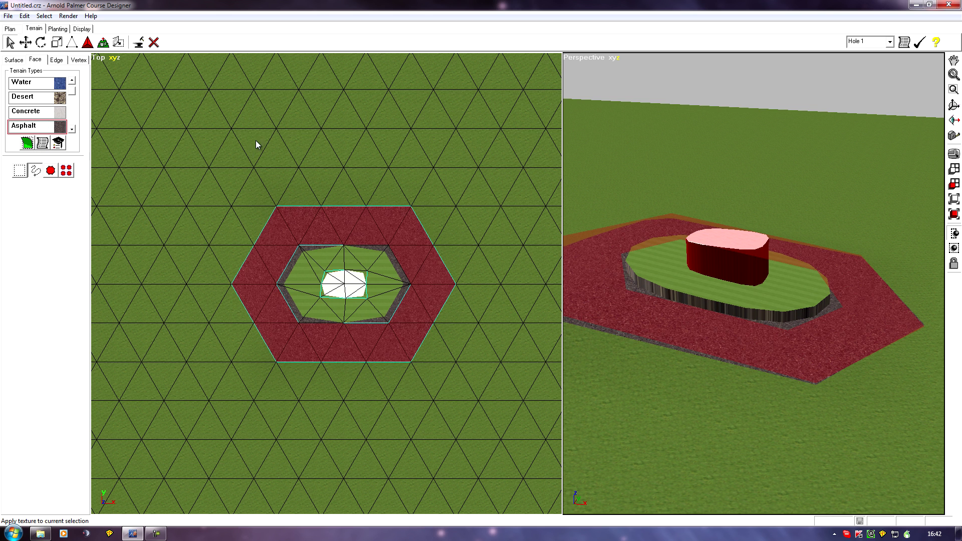
{"action": "middle_click_drag", "start_coordinate": [240, 132], "coordinate": [240, 107]}
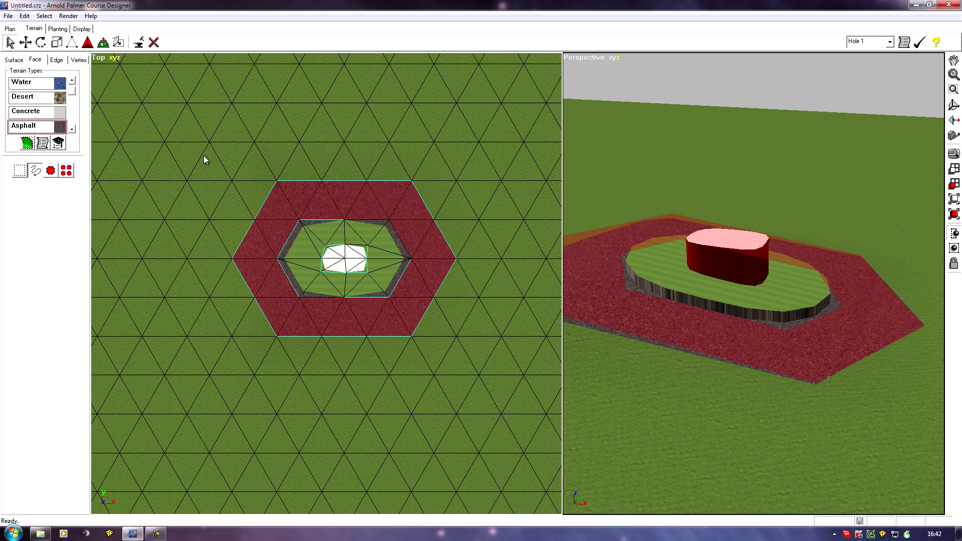
{"action": "left_click", "coordinate": [44, 16]}
{"action": "left_click", "coordinate": [56, 36]}
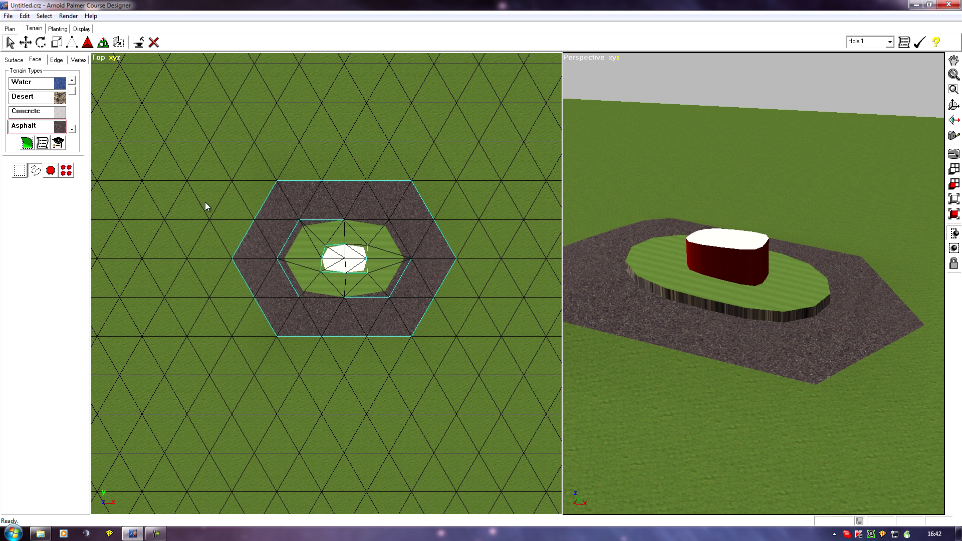
- Select the inner and outer boundary edges of the asphalt ring and set their sharpness to -1
{"action": "middle_click_drag", "start_coordinate": [226, 176], "coordinate": [247, 163]}
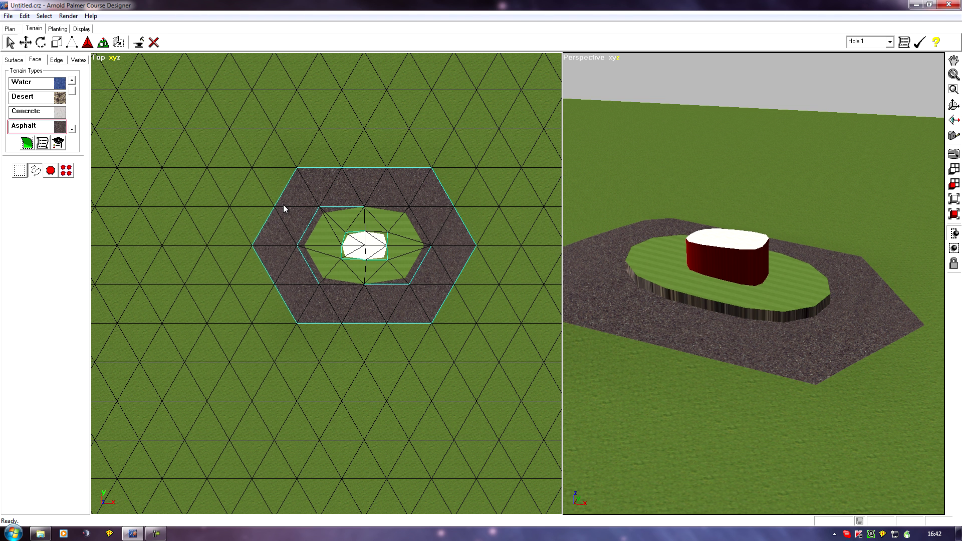
{"action": "middle_click_drag", "start_coordinate": [236, 212], "coordinate": [185, 196]}
{"action": "scroll", "coordinate": [273, 177], "scroll_direction": "up", "scroll_amount": 5}
{"action": "scroll", "coordinate": [204, 270], "scroll_direction": "down", "scroll_amount": 3}
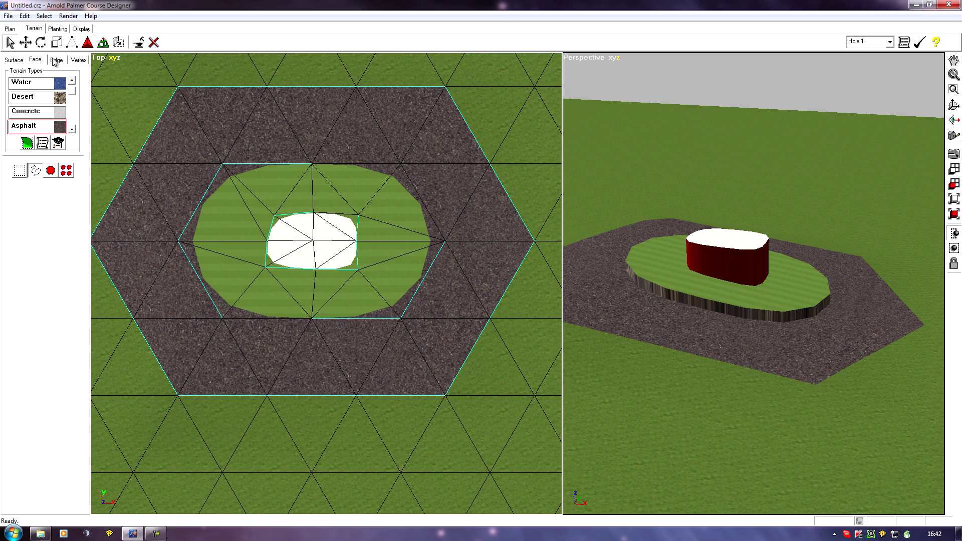
{"action": "left_click", "coordinate": [38, 60]}
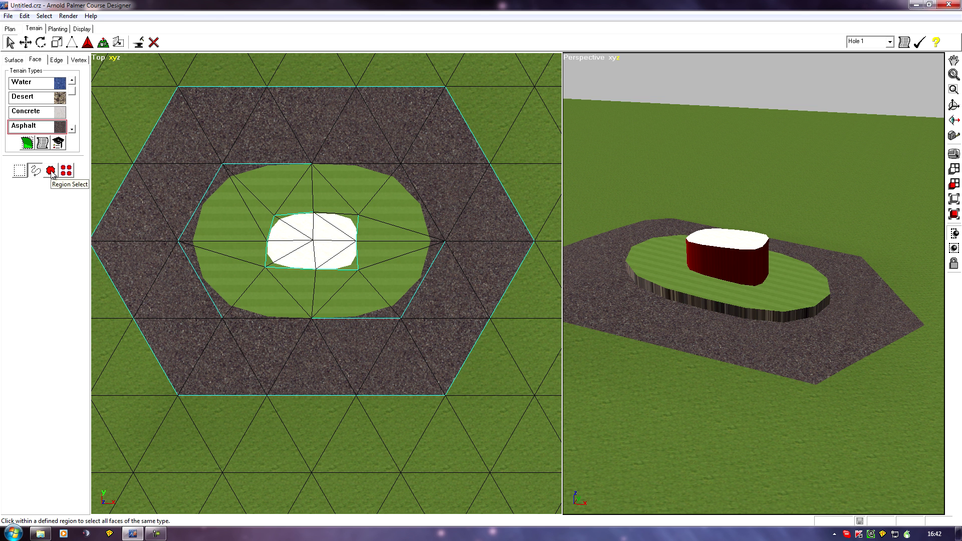
{"action": "left_click", "coordinate": [57, 60]}
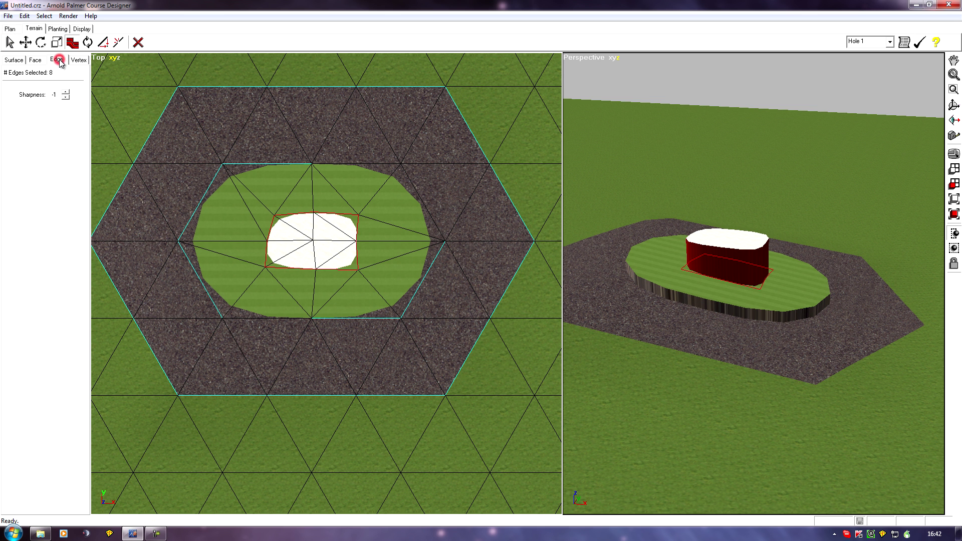
{"action": "left_click", "coordinate": [10, 43]}
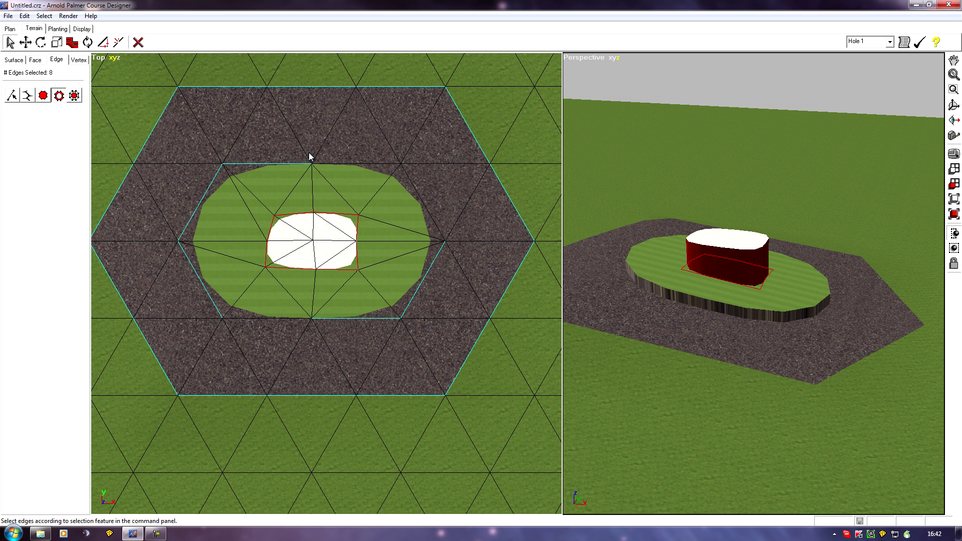
{"action": "left_click", "coordinate": [339, 125]}
{"action": "left_click", "coordinate": [335, 125]}
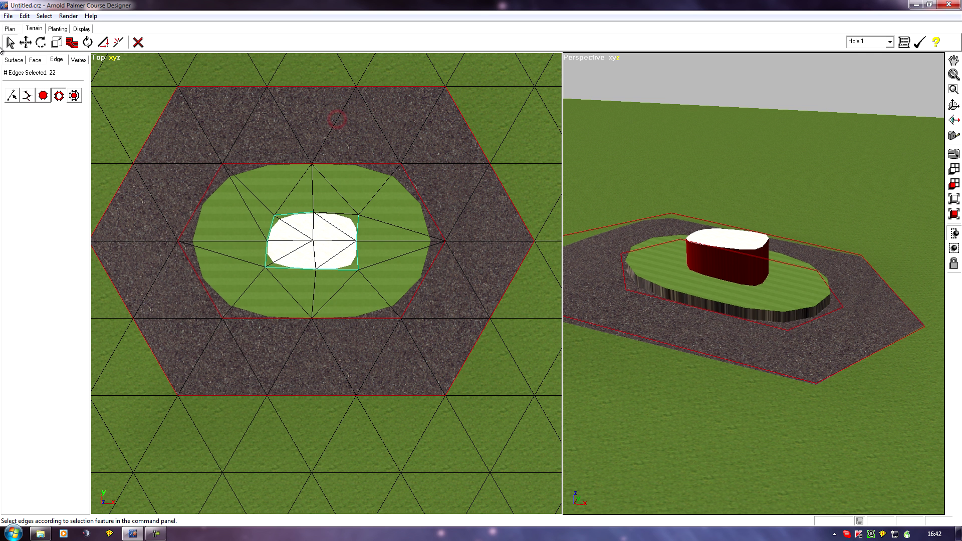
{"action": "left_click", "coordinate": [72, 42]}
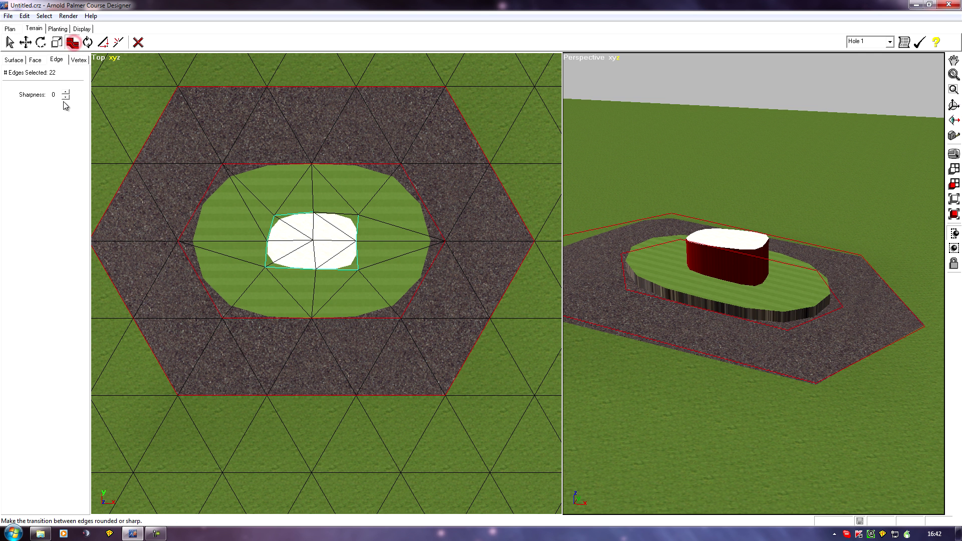
{"action": "left_click", "coordinate": [67, 99]}
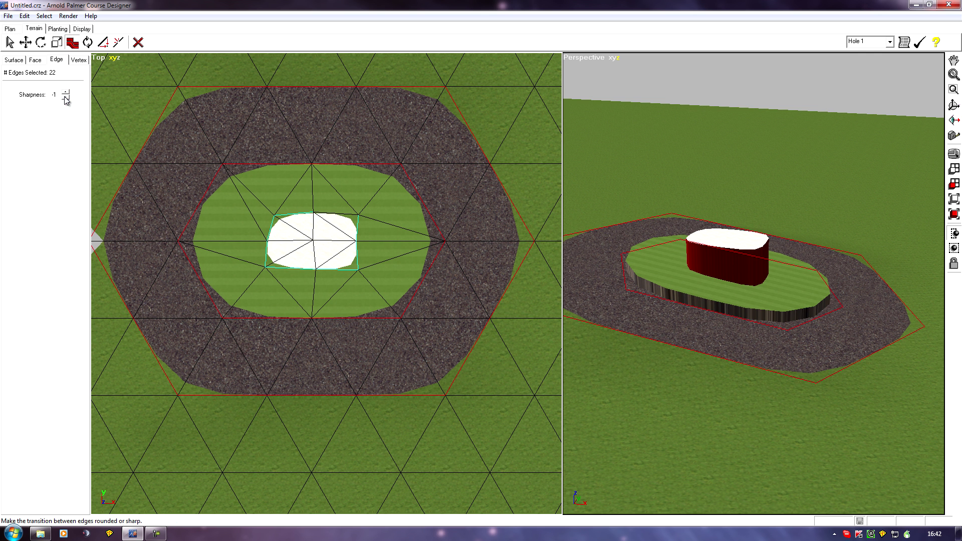
- Examine the asphalt ring's outer corner and its border with the grass up close in the perspective view
{"action": "middle_click_drag", "start_coordinate": [698, 285], "coordinate": [407, 96]}
{"action": "middle_click_drag", "start_coordinate": [623, 311], "coordinate": [870, 185]}
{"action": "scroll", "coordinate": [870, 185], "scroll_direction": "up", "scroll_amount": 1}
{"action": "scroll", "coordinate": [819, 232], "scroll_direction": "up", "scroll_amount": 3}
{"action": "mouse_move", "coordinate": [818, 232]}
{"action": "middle_mouse_down"}
{"action": "mouse_move", "coordinate": [825, 166]}
{"action": "mouse_move", "coordinate": [490, 266]}
{"action": "middle_mouse_up"}
{"action": "scroll", "coordinate": [781, 254], "scroll_direction": "up", "scroll_amount": 2}
{"action": "mouse_move", "coordinate": [783, 257]}
{"action": "middle_mouse_down"}
{"action": "mouse_move", "coordinate": [694, 172]}
{"action": "mouse_move", "coordinate": [698, 210]}
{"action": "mouse_move", "coordinate": [736, 208]}
{"action": "mouse_move", "coordinate": [656, 161]}
{"action": "mouse_move", "coordinate": [701, 237]}
{"action": "middle_mouse_up"}
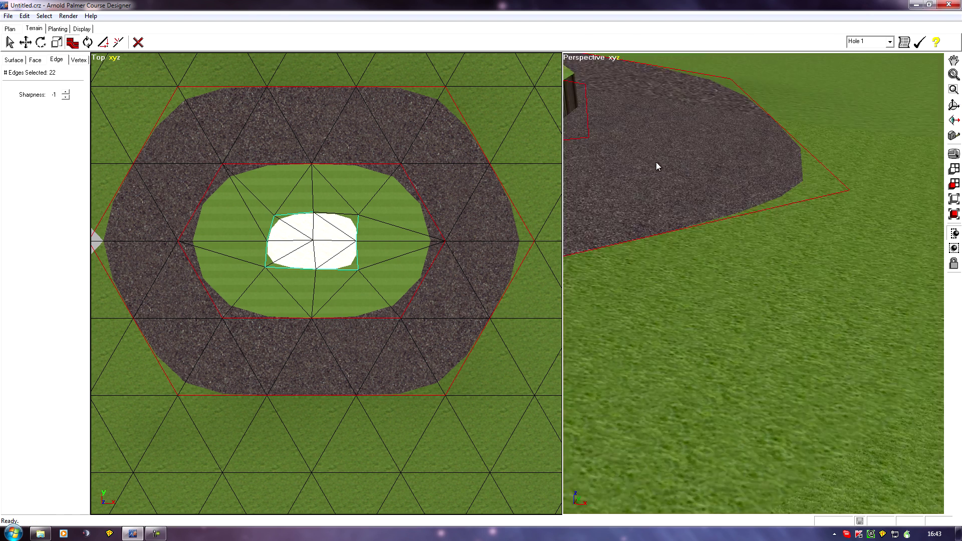
{"action": "scroll", "coordinate": [657, 161], "scroll_direction": "up", "scroll_amount": 2}
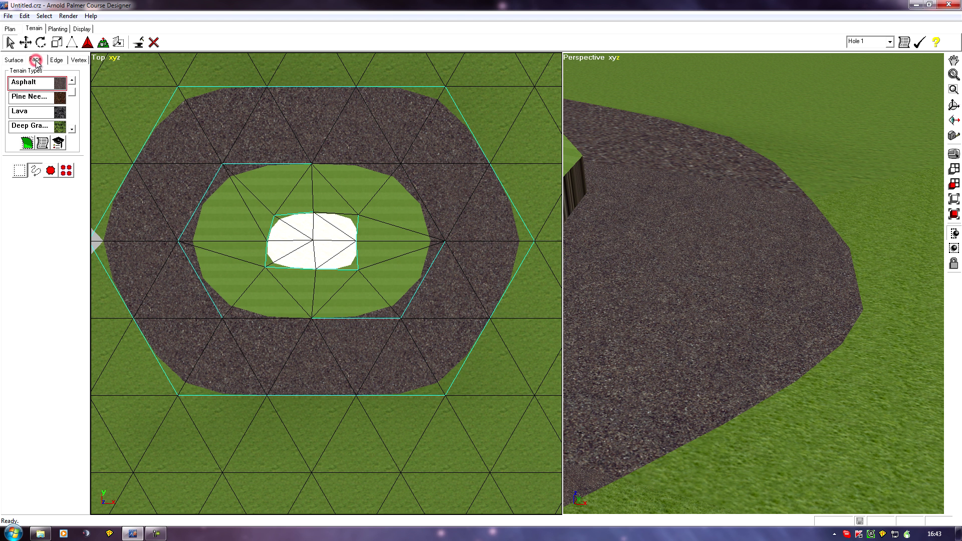
- Select all asphalt ring faces as one region and activate Extrude for them
{"action": "left_click", "coordinate": [51, 170]}
{"action": "left_click", "coordinate": [432, 138]}
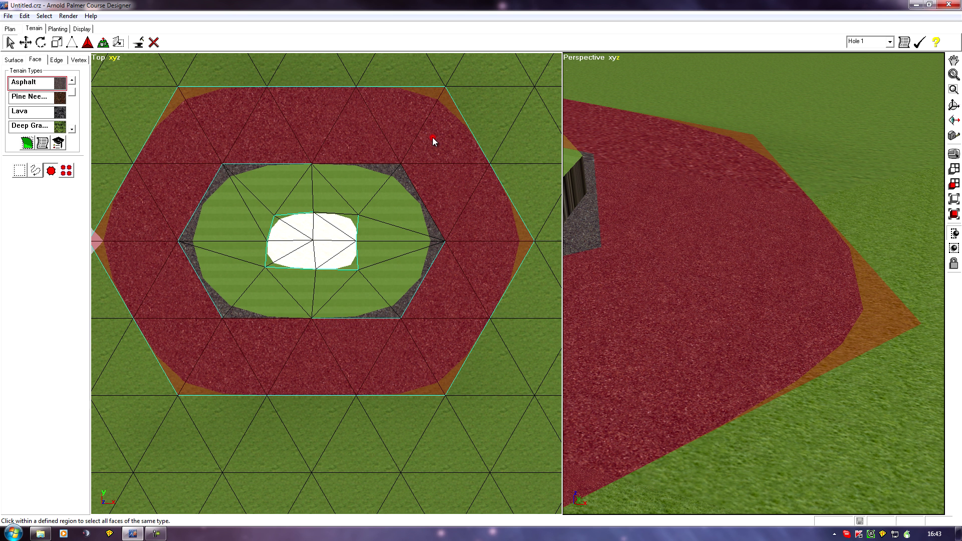
{"action": "left_click", "coordinate": [103, 42]}
{"action": "left_click", "coordinate": [790, 226]}
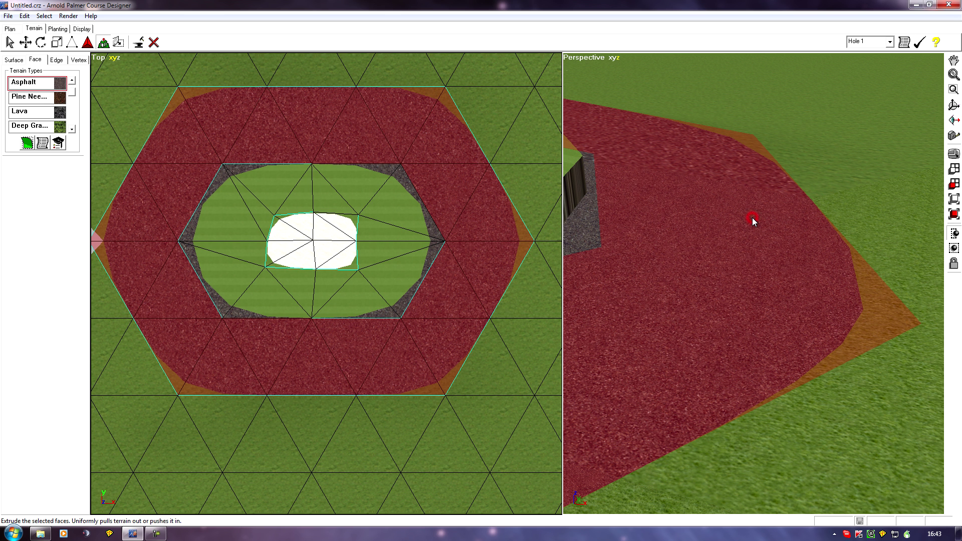
{"action": "left_click", "coordinate": [796, 290]}
- Examine the selected asphalt ring around the platform and the side walls of the platform and block
{"action": "scroll", "coordinate": [789, 251], "scroll_direction": "down", "scroll_amount": 2}
{"action": "middle_click_drag", "start_coordinate": [651, 330], "coordinate": [814, 396]}
{"action": "right_click_drag", "start_coordinate": [814, 396], "coordinate": [826, 412]}
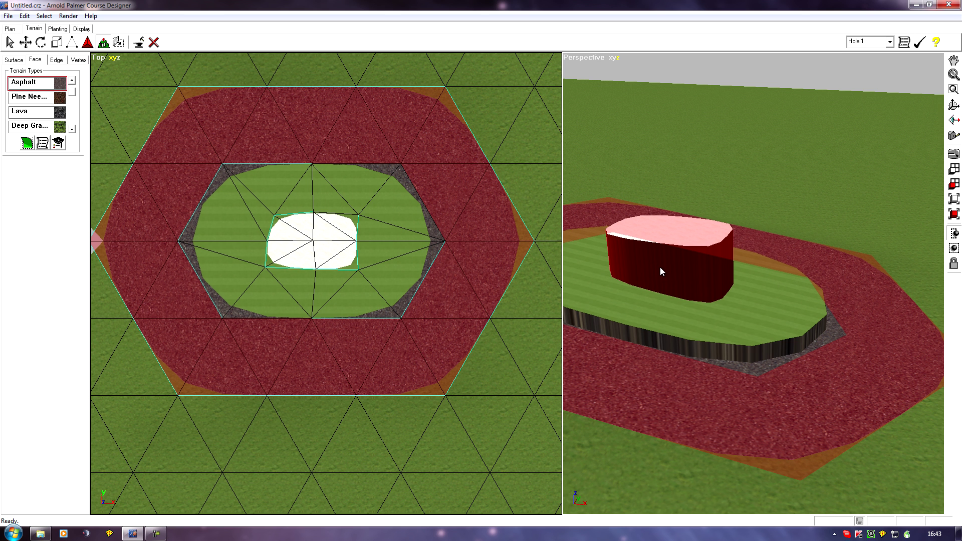
{"action": "middle_click_drag", "start_coordinate": [777, 340], "coordinate": [755, 287]}
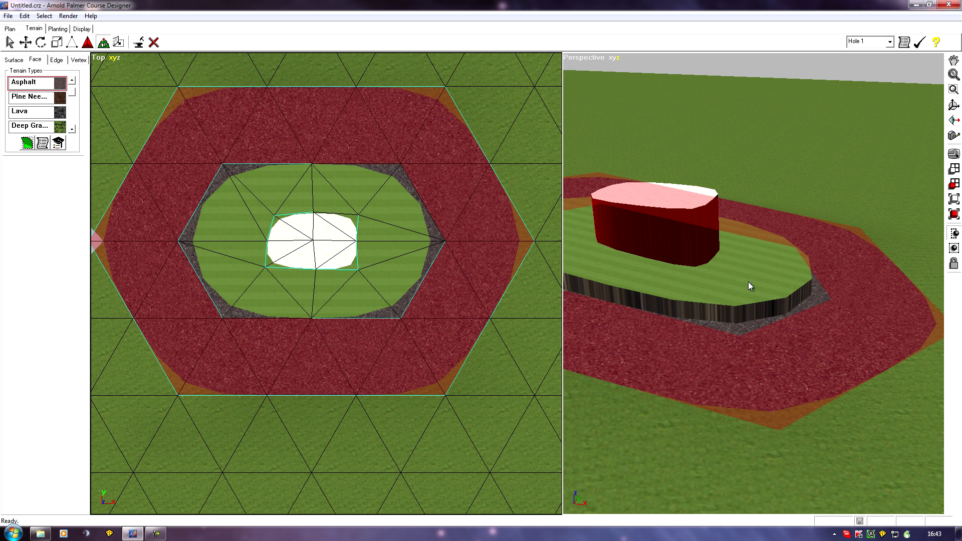
{"action": "middle_click_drag", "start_coordinate": [742, 376], "coordinate": [875, 396]}
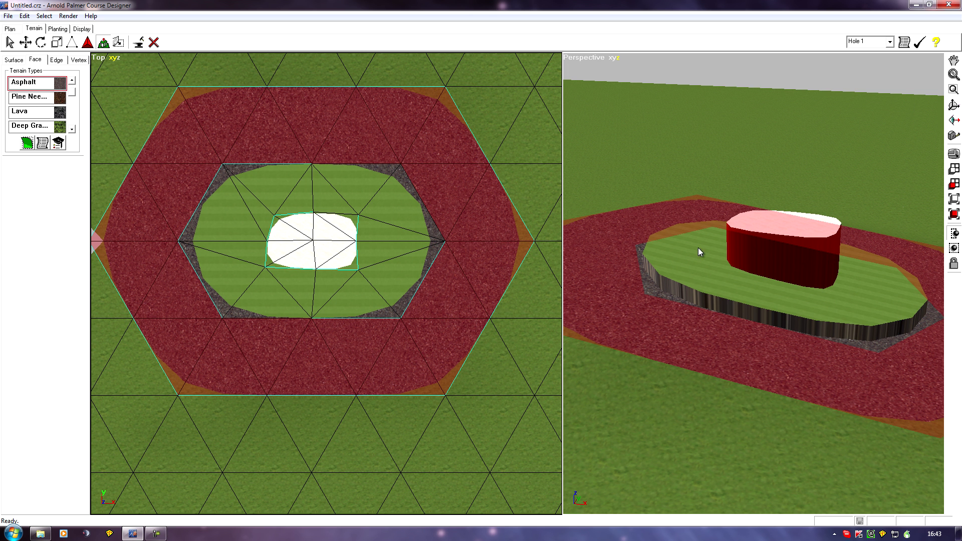
{"action": "mouse_move", "coordinate": [752, 273]}
{"action": "middle_mouse_down"}
{"action": "mouse_move", "coordinate": [659, 361]}
{"action": "mouse_move", "coordinate": [638, 361]}
{"action": "mouse_move", "coordinate": [697, 363]}
{"action": "middle_mouse_up"}
{"action": "mouse_move", "coordinate": [839, 362]}
{"action": "middle_mouse_down"}
{"action": "mouse_move", "coordinate": [726, 386]}
{"action": "mouse_move", "coordinate": [795, 322]}
{"action": "middle_mouse_up"}
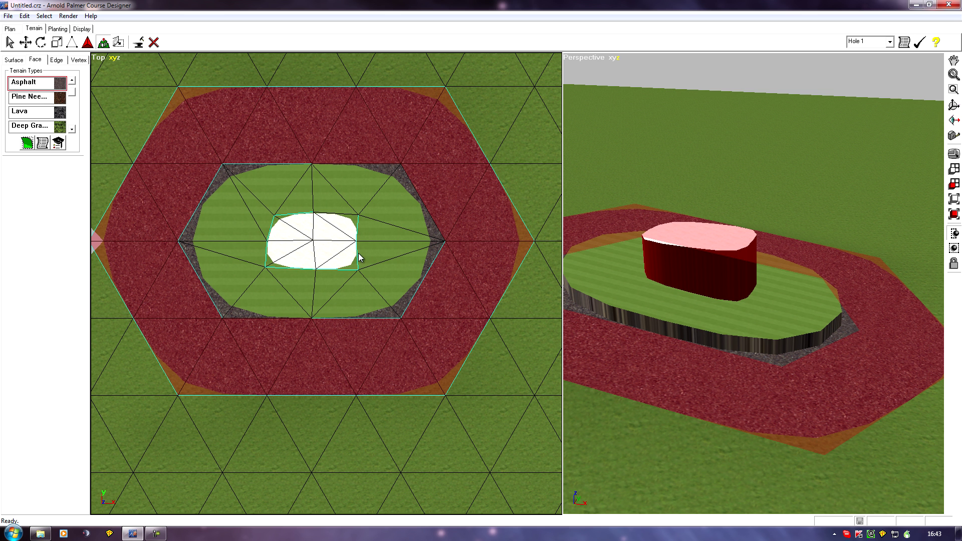
- Add the sand faces on the block's top and the fairway faces of the platform to the face selection
{"action": "left_click", "coordinate": [322, 231]}
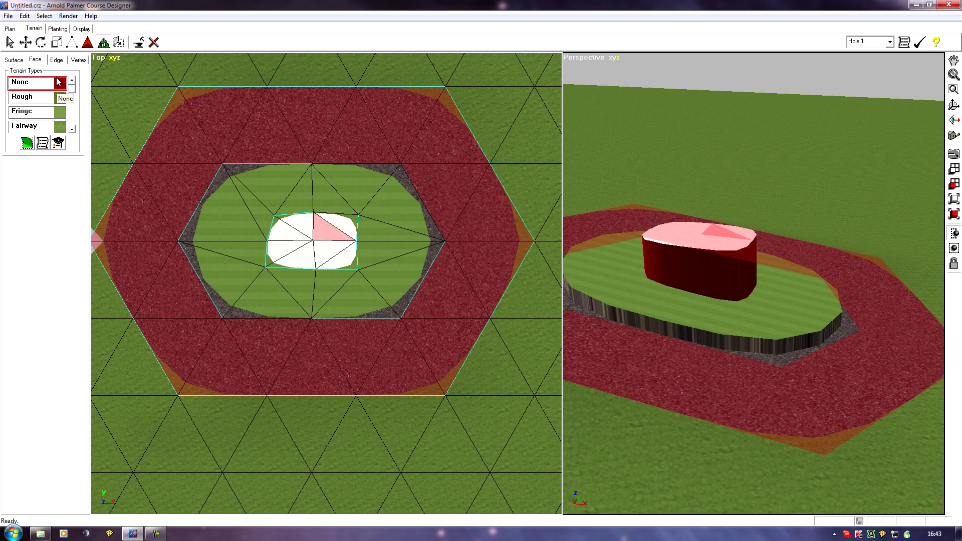
{"action": "left_click", "coordinate": [40, 60]}
{"action": "left_click", "coordinate": [4, 37]}
{"action": "left_click", "coordinate": [8, 42]}
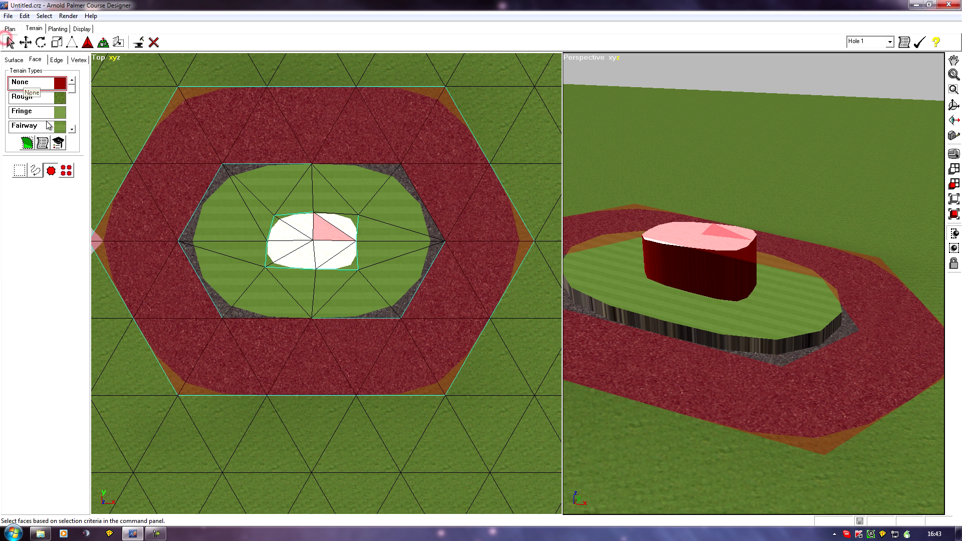
{"action": "left_click", "coordinate": [289, 236]}
{"action": "left_click", "coordinate": [367, 200], "text": "ctrl"}
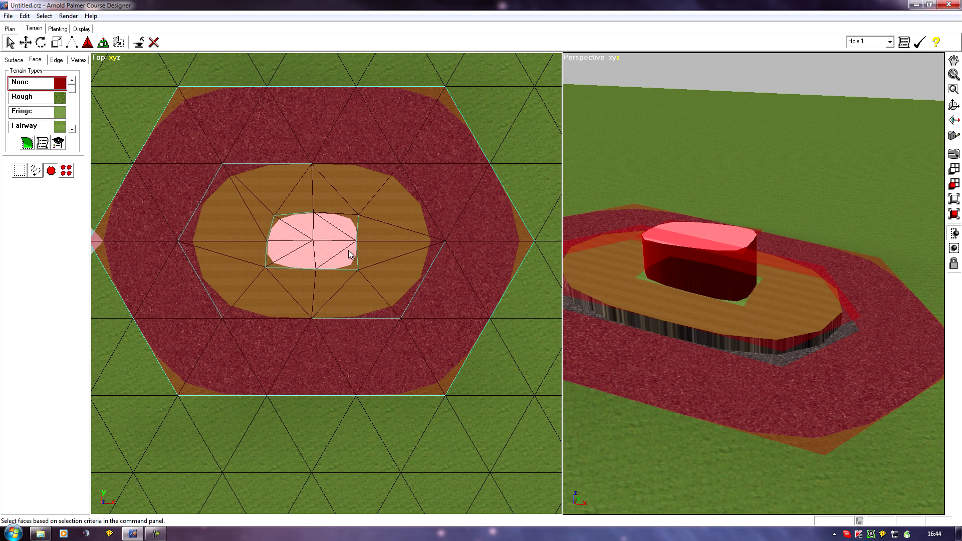
- Add the side wall faces of the platform and of the raised block to the face selection
{"action": "left_click", "coordinate": [882, 293]}
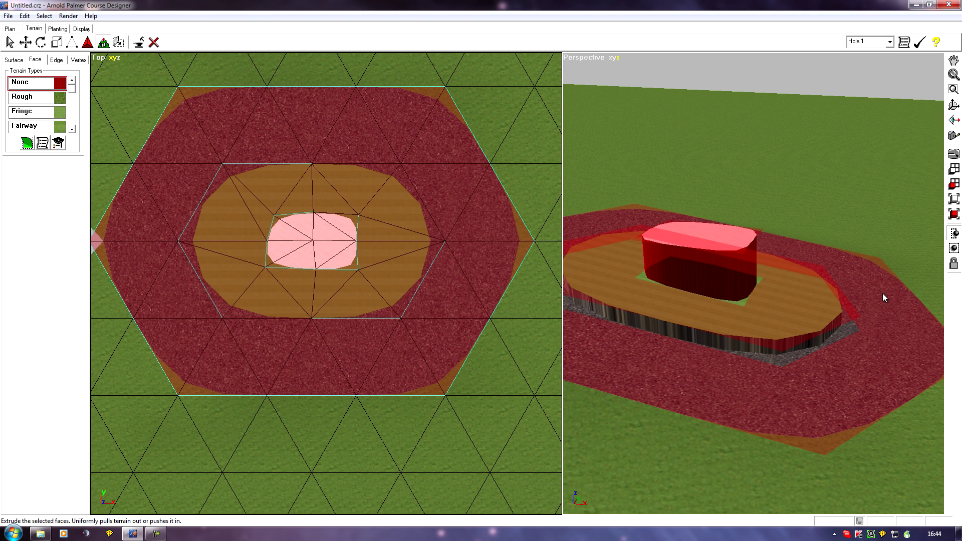
{"action": "middle_click_drag", "start_coordinate": [918, 337], "coordinate": [807, 311]}
{"action": "scroll", "coordinate": [888, 344], "scroll_direction": "up", "scroll_amount": 3}
{"action": "middle_click_drag", "start_coordinate": [820, 403], "coordinate": [762, 226]}
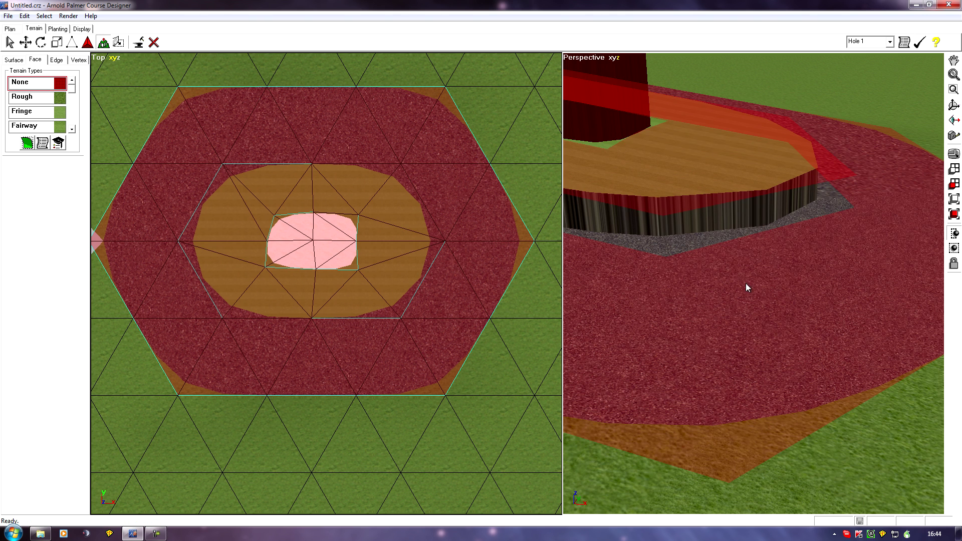
{"action": "middle_click_drag", "start_coordinate": [783, 323], "coordinate": [781, 344]}
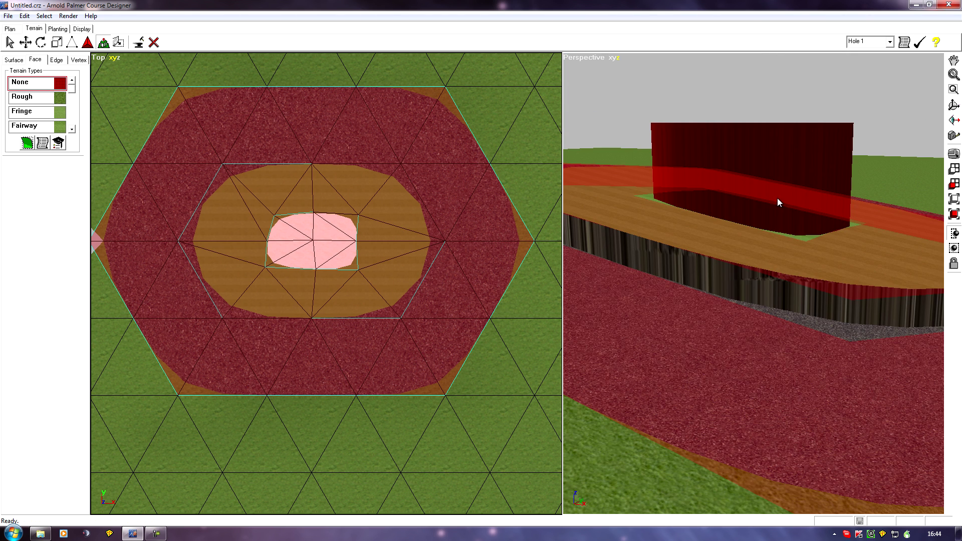
{"action": "middle_click_drag", "start_coordinate": [872, 382], "coordinate": [850, 393]}
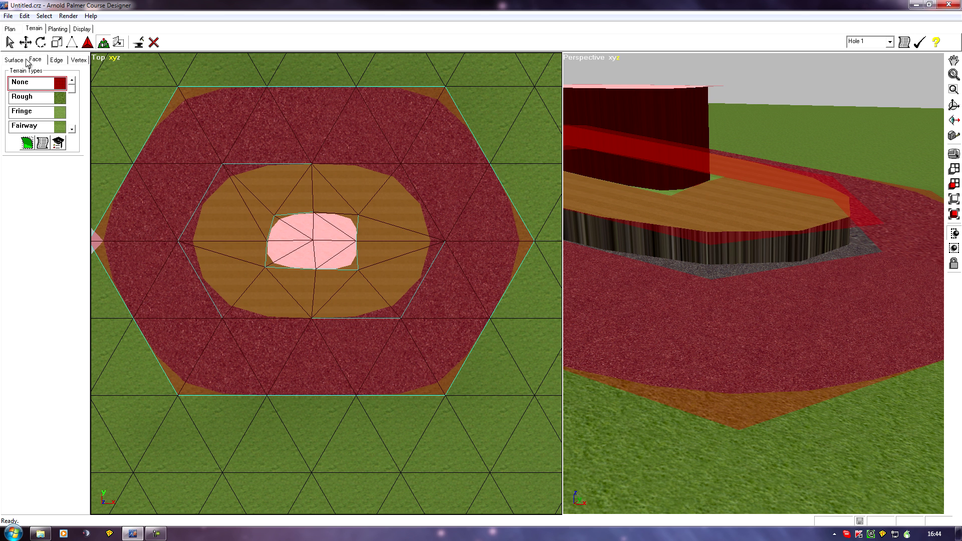
{"action": "left_click", "coordinate": [10, 42]}
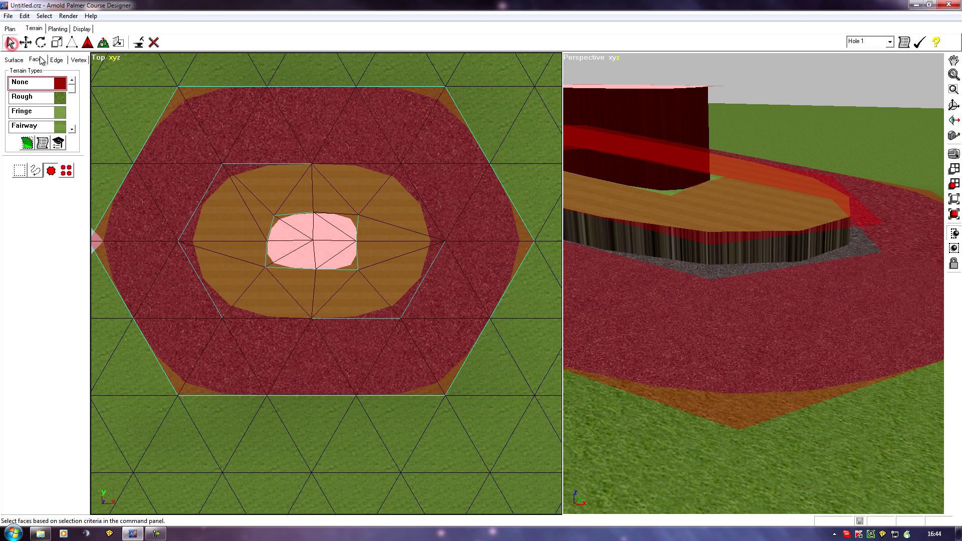
{"action": "left_click", "coordinate": [738, 257]}
{"action": "left_click", "coordinate": [665, 128]}
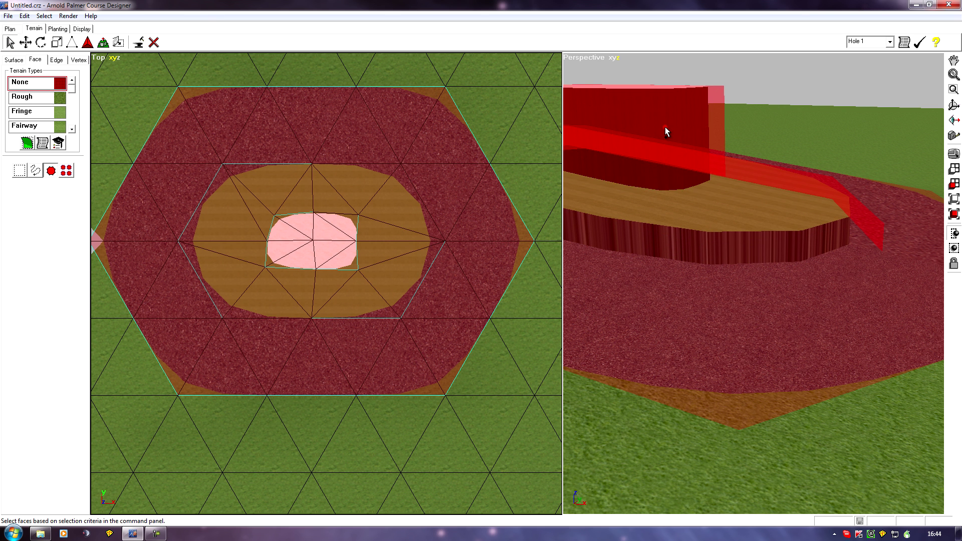
- Extrude all selected asphalt, fairway, sand and wall faces slightly outward together
{"action": "middle_click_drag", "start_coordinate": [667, 281], "coordinate": [872, 320]}
{"action": "middle_click_drag", "start_coordinate": [846, 223], "coordinate": [665, 284]}
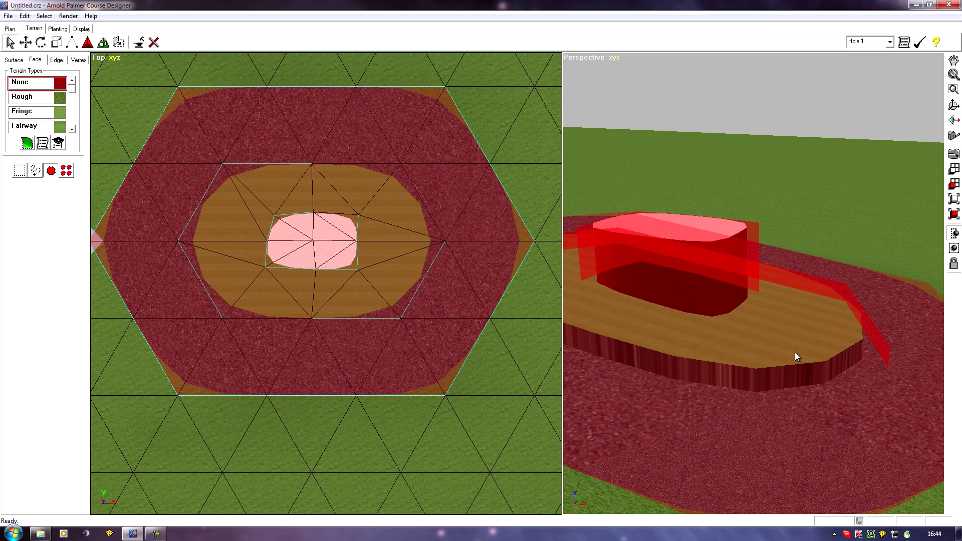
{"action": "middle_click_drag", "start_coordinate": [771, 355], "coordinate": [786, 243]}
{"action": "left_click", "coordinate": [103, 42]}
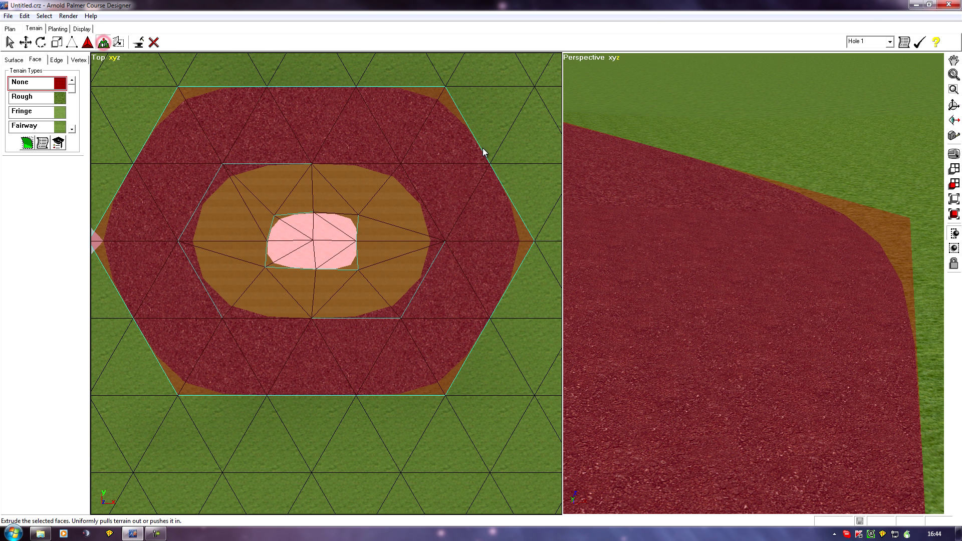
{"action": "mouse_move", "coordinate": [778, 191]}
{"action": "left_mouse_down"}
{"action": "mouse_move", "coordinate": [784, 218]}
{"action": "mouse_move", "coordinate": [786, 202]}
{"action": "left_mouse_up"}
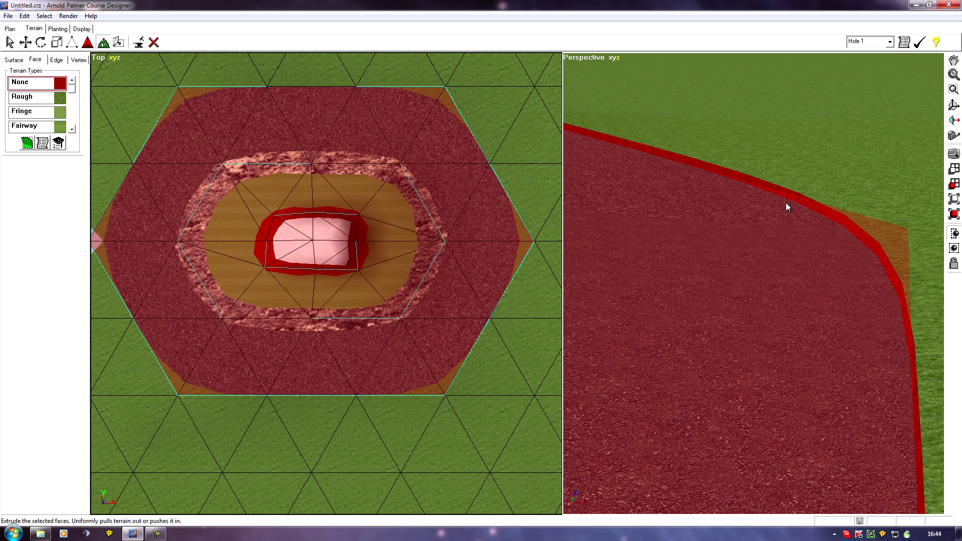
- Examine the extruded block, platform slopes and asphalt rim from several angles and distances in the perspective view
{"action": "middle_click_drag", "start_coordinate": [861, 332], "coordinate": [762, 342], "text": "ctrl"}
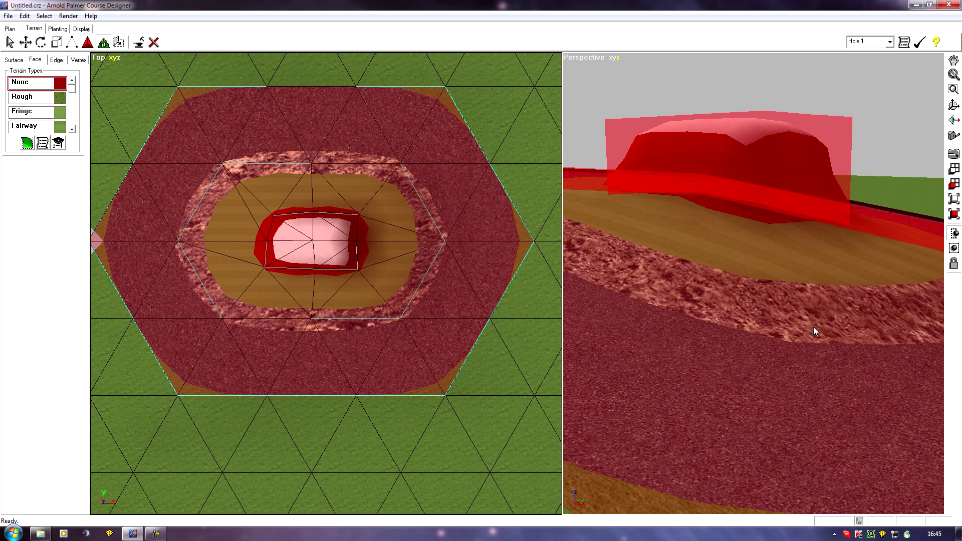
{"action": "middle_click_drag", "start_coordinate": [822, 324], "coordinate": [773, 305]}
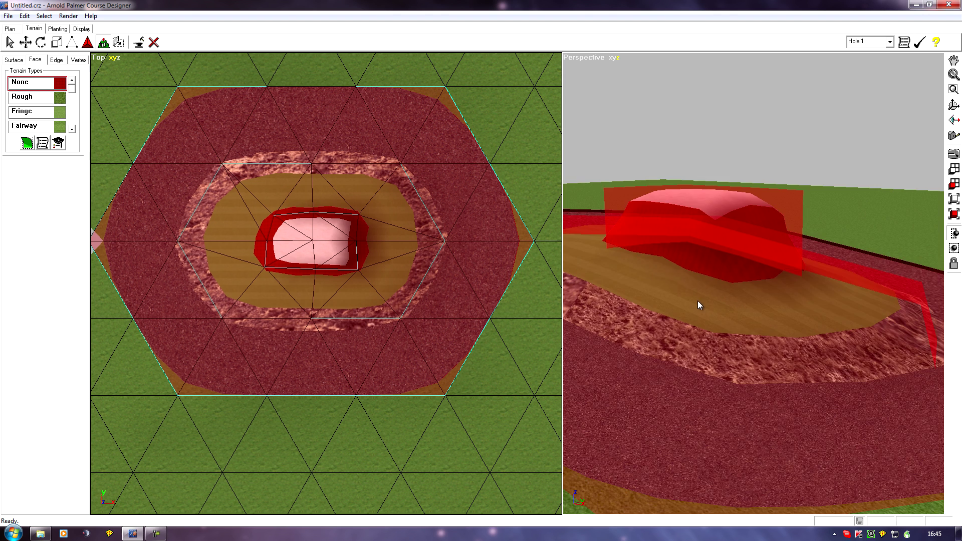
{"action": "middle_click_drag", "start_coordinate": [695, 304], "coordinate": [793, 368]}
{"action": "middle_click_drag", "start_coordinate": [865, 375], "coordinate": [767, 343]}
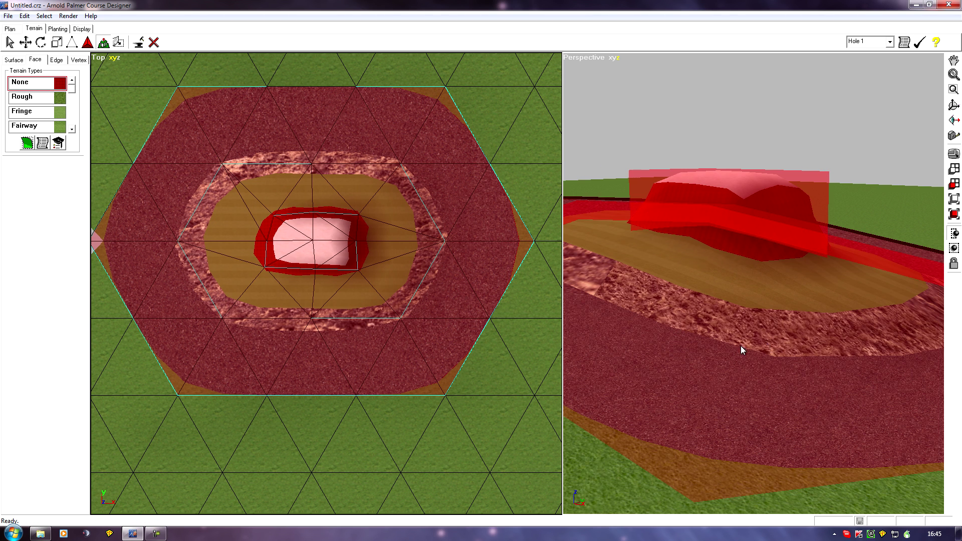
{"action": "middle_click_drag", "start_coordinate": [646, 347], "coordinate": [760, 353]}
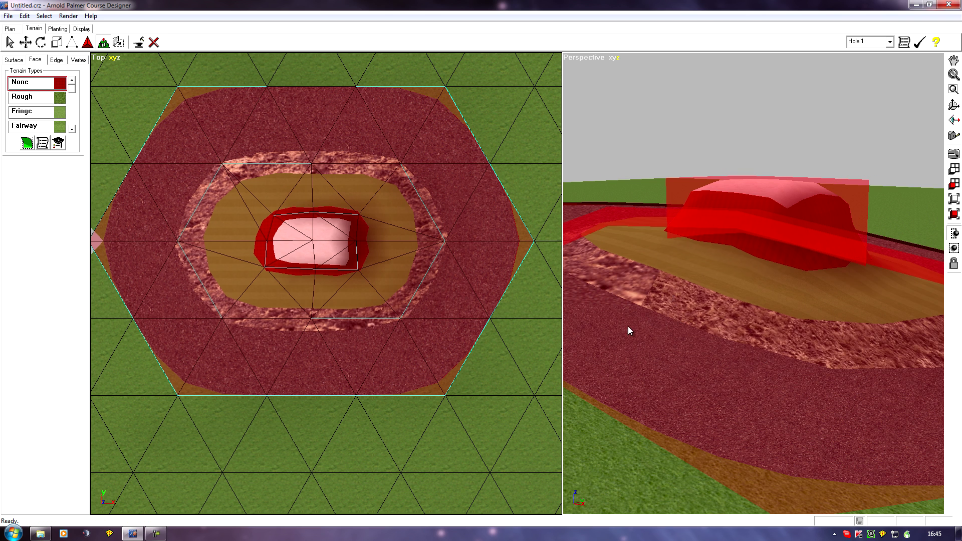
{"action": "mouse_move", "coordinate": [628, 327]}
{"action": "middle_mouse_down"}
{"action": "mouse_move", "coordinate": [696, 348]}
{"action": "mouse_move", "coordinate": [668, 335]}
{"action": "mouse_move", "coordinate": [799, 412]}
{"action": "mouse_move", "coordinate": [631, 326]}
{"action": "mouse_move", "coordinate": [656, 342]}
{"action": "mouse_move", "coordinate": [782, 344]}
{"action": "mouse_move", "coordinate": [672, 333]}
{"action": "mouse_move", "coordinate": [820, 340]}
{"action": "mouse_move", "coordinate": [626, 336]}
{"action": "middle_mouse_up"}
{"action": "middle_click_drag", "start_coordinate": [745, 296], "coordinate": [757, 254]}
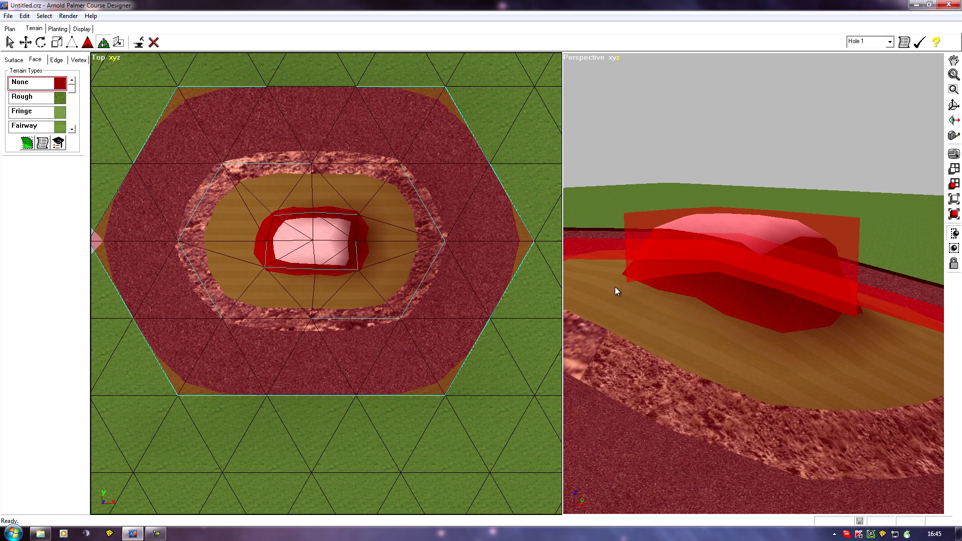
{"action": "middle_click_drag", "start_coordinate": [641, 326], "coordinate": [665, 340]}
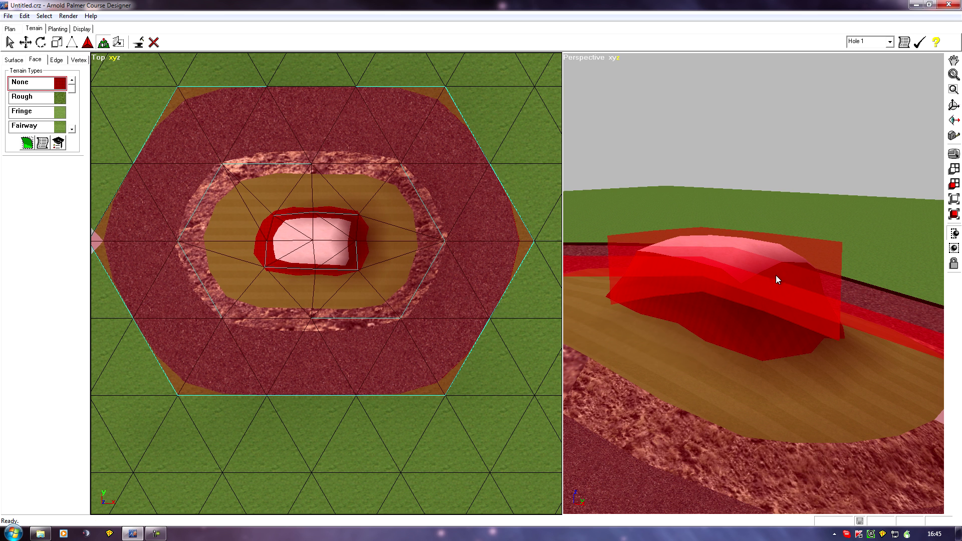
{"action": "middle_click_drag", "start_coordinate": [624, 393], "coordinate": [523, 252]}
{"action": "middle_click_drag", "start_coordinate": [633, 289], "coordinate": [698, 339]}
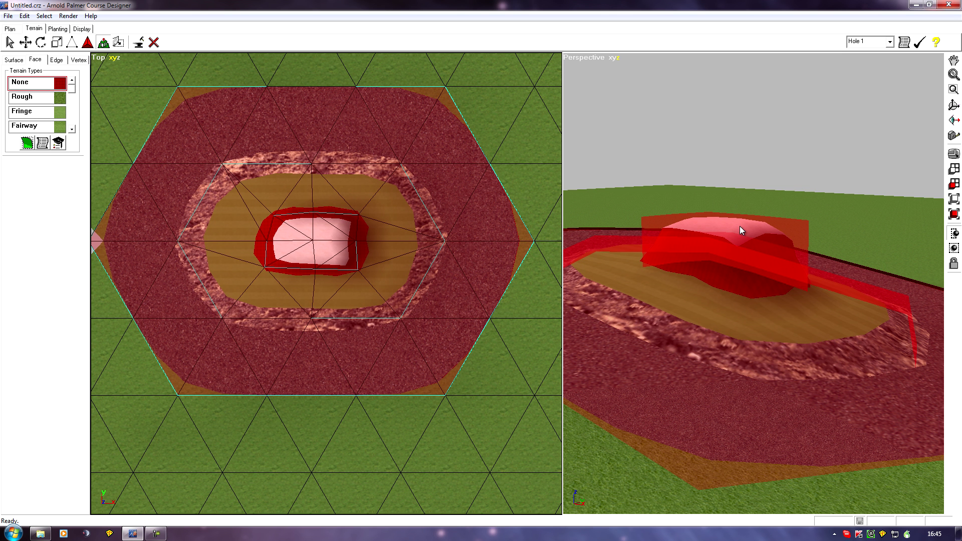
{"action": "middle_click_drag", "start_coordinate": [738, 288], "coordinate": [675, 353]}
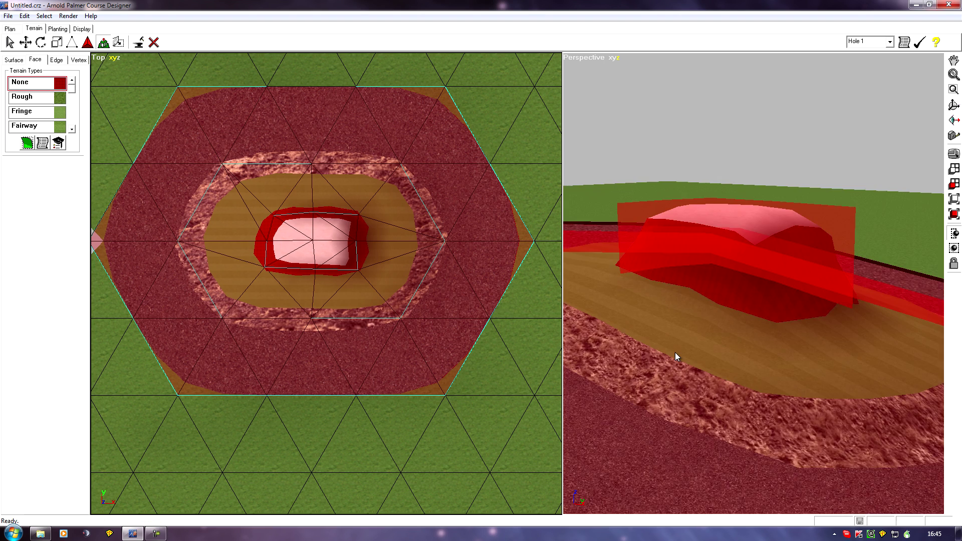
- Inspect the raised block's walls, the platform surface and its rocky slope from changing distances in the perspective view
{"action": "middle_click_drag", "start_coordinate": [747, 377], "coordinate": [619, 328]}
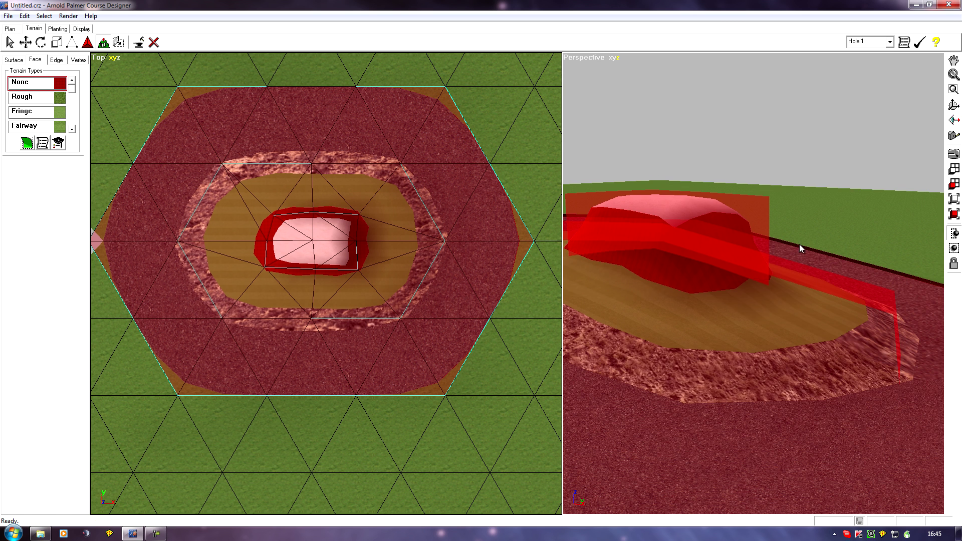
{"action": "middle_click_drag", "start_coordinate": [711, 350], "coordinate": [692, 320]}
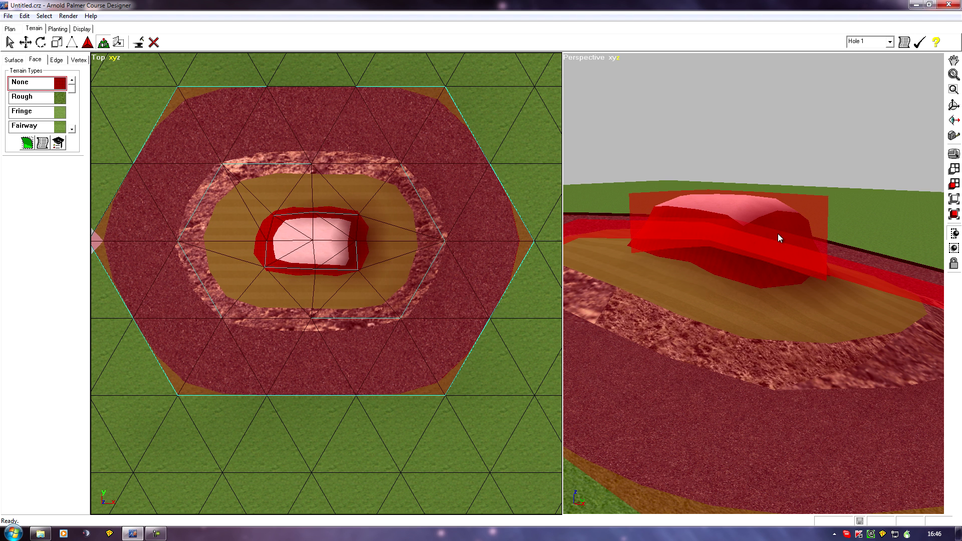
{"action": "mouse_move", "coordinate": [720, 351]}
{"action": "middle_mouse_down"}
{"action": "mouse_move", "coordinate": [780, 371]}
{"action": "mouse_move", "coordinate": [661, 376]}
{"action": "mouse_move", "coordinate": [732, 350]}
{"action": "middle_mouse_up"}
{"action": "middle_click_drag", "start_coordinate": [772, 381], "coordinate": [658, 322]}
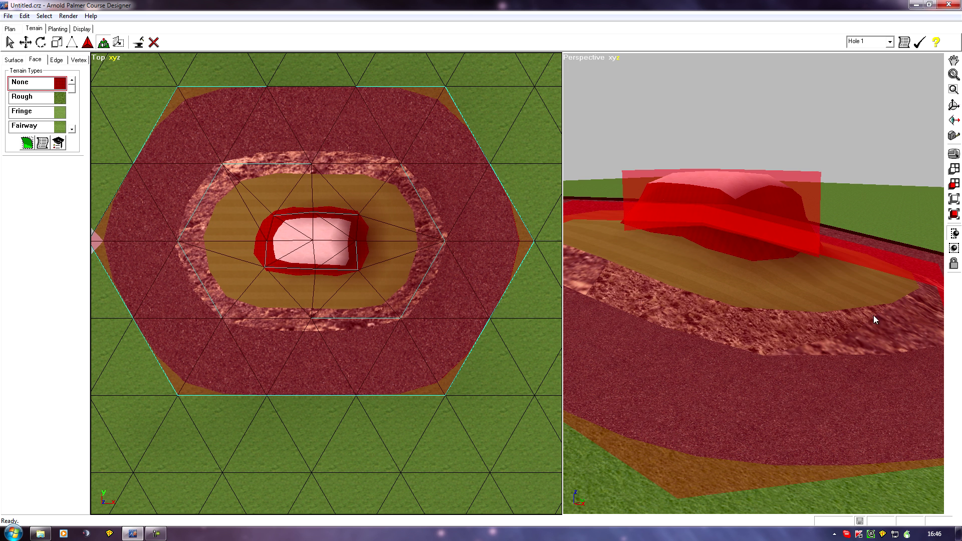
{"action": "middle_click_drag", "start_coordinate": [757, 356], "coordinate": [684, 340]}
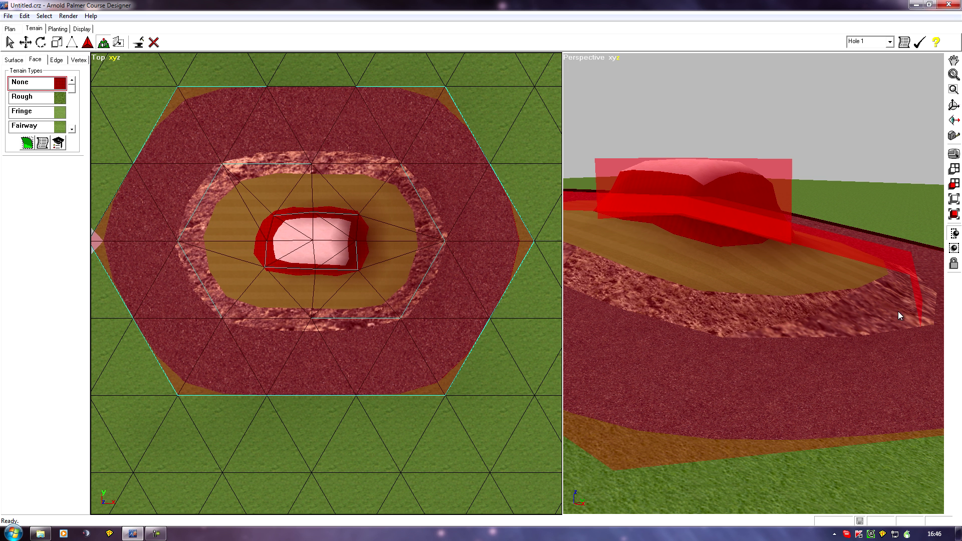
{"action": "middle_click_drag", "start_coordinate": [677, 335], "coordinate": [679, 304]}
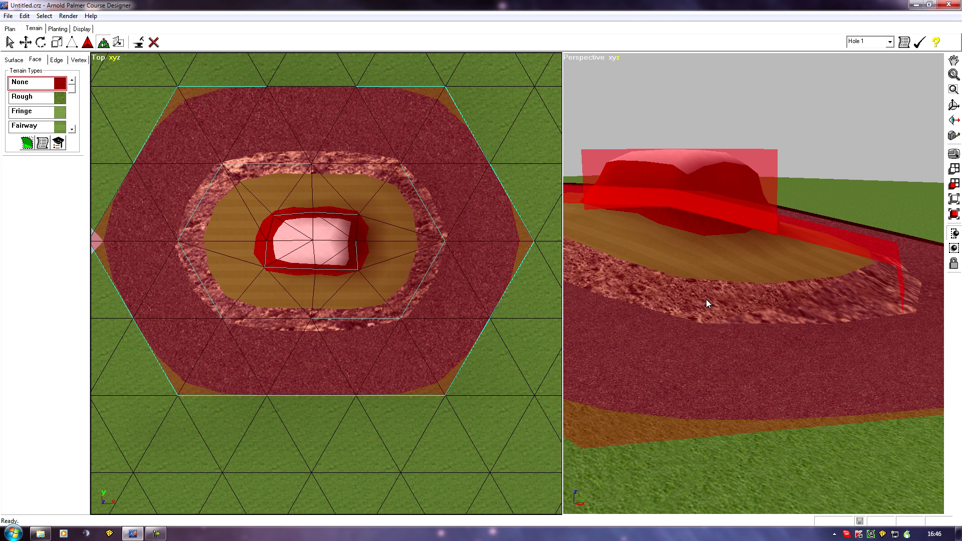
{"action": "middle_click_drag", "start_coordinate": [687, 359], "coordinate": [790, 386]}
{"action": "middle_click_drag", "start_coordinate": [784, 235], "coordinate": [698, 317]}
{"action": "middle_click_drag", "start_coordinate": [726, 260], "coordinate": [741, 334]}
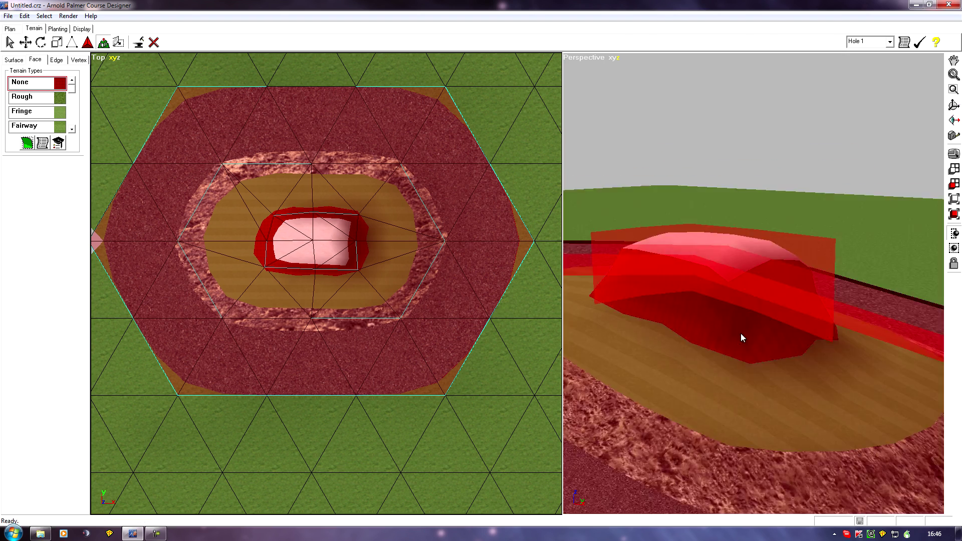
{"action": "scroll", "coordinate": [740, 332], "scroll_direction": "up", "scroll_amount": 2}
{"action": "scroll", "coordinate": [741, 333], "scroll_direction": "down", "scroll_amount": 2}
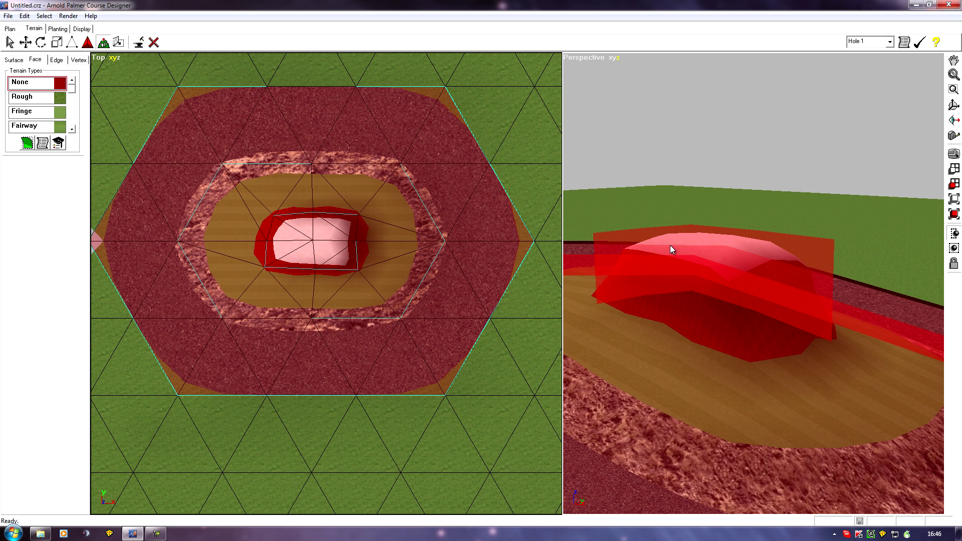
{"action": "middle_click_drag", "start_coordinate": [626, 331], "coordinate": [710, 328]}
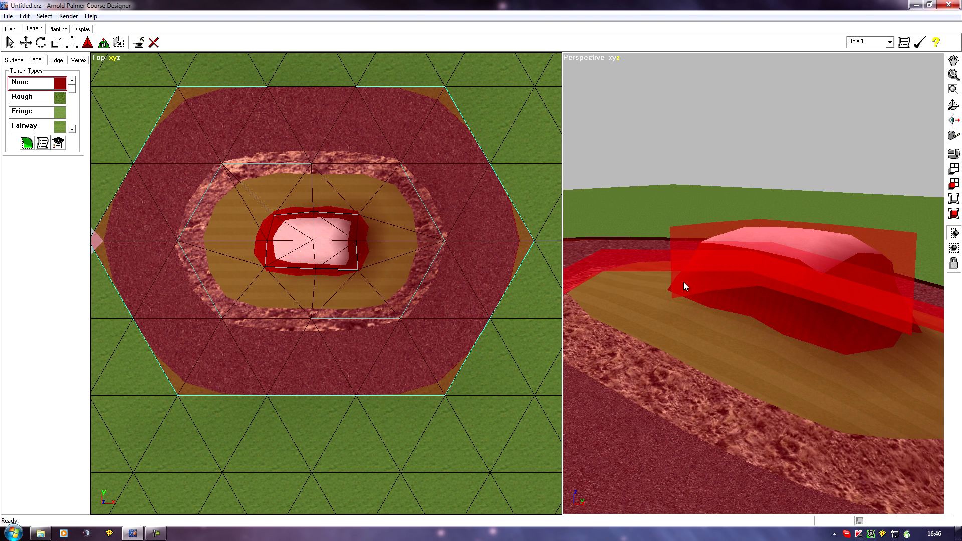
{"action": "mouse_move", "coordinate": [814, 386]}
{"action": "middle_mouse_down"}
{"action": "mouse_move", "coordinate": [698, 345]}
{"action": "mouse_move", "coordinate": [781, 382]}
{"action": "mouse_move", "coordinate": [663, 355]}
{"action": "middle_mouse_up"}
{"action": "scroll", "coordinate": [698, 345], "scroll_direction": "down", "scroll_amount": 3}
{"action": "middle_click_drag", "start_coordinate": [742, 360], "coordinate": [676, 400]}
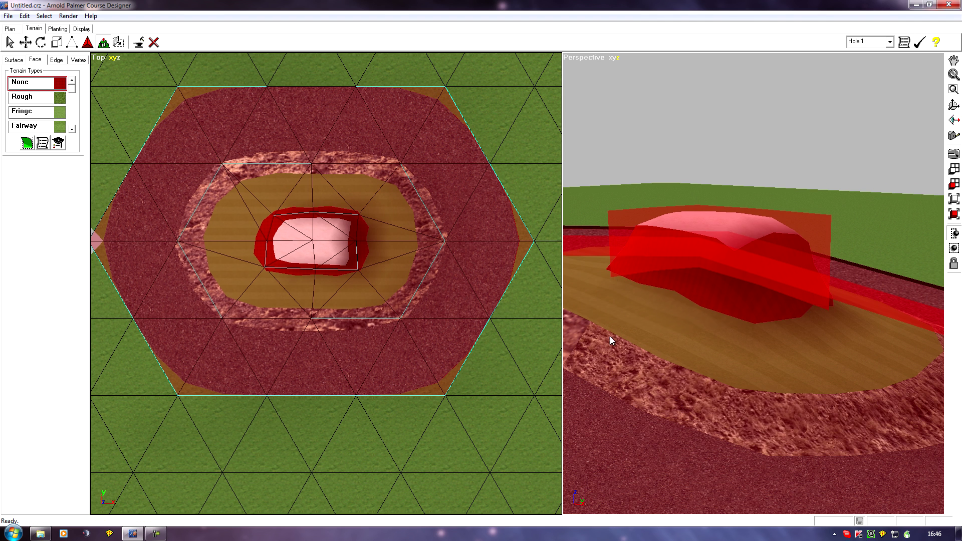
- Inspect the rounded outer edge of the asphalt ring and its untextured wall faces close up in the perspective view
{"action": "scroll", "coordinate": [628, 348], "scroll_direction": "down", "scroll_amount": 2}
{"action": "middle_click_drag", "start_coordinate": [628, 353], "coordinate": [738, 349]}
{"action": "middle_click_drag", "start_coordinate": [869, 339], "coordinate": [832, 357]}
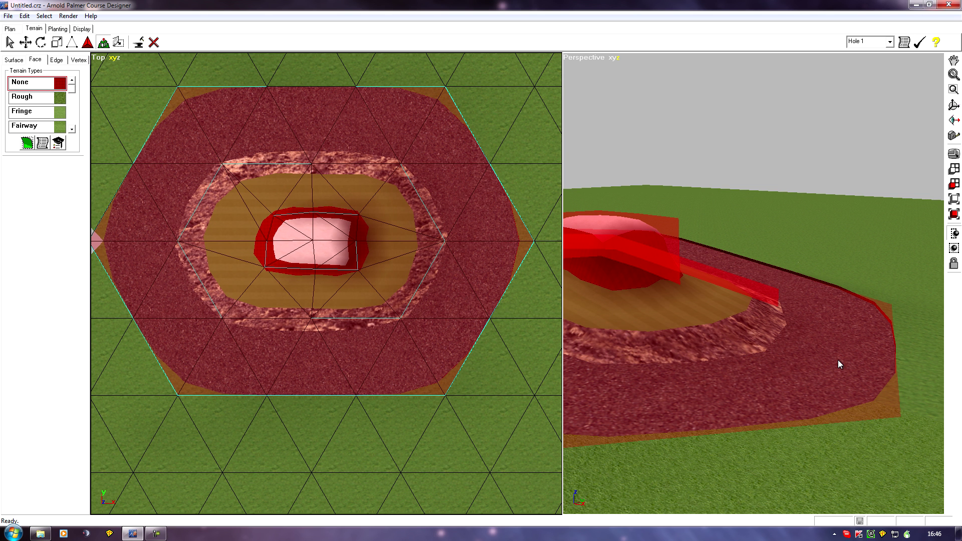
{"action": "middle_click_drag", "start_coordinate": [844, 326], "coordinate": [722, 333]}
{"action": "middle_click_drag", "start_coordinate": [659, 339], "coordinate": [696, 337]}
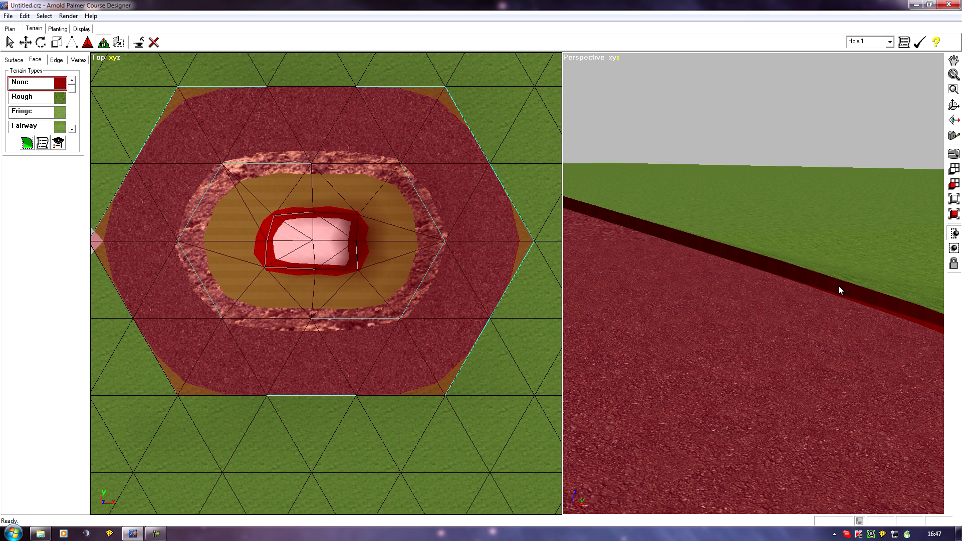
{"action": "middle_click_drag", "start_coordinate": [803, 344], "coordinate": [722, 335]}
{"action": "scroll", "coordinate": [722, 335], "scroll_direction": "down", "scroll_amount": 1}
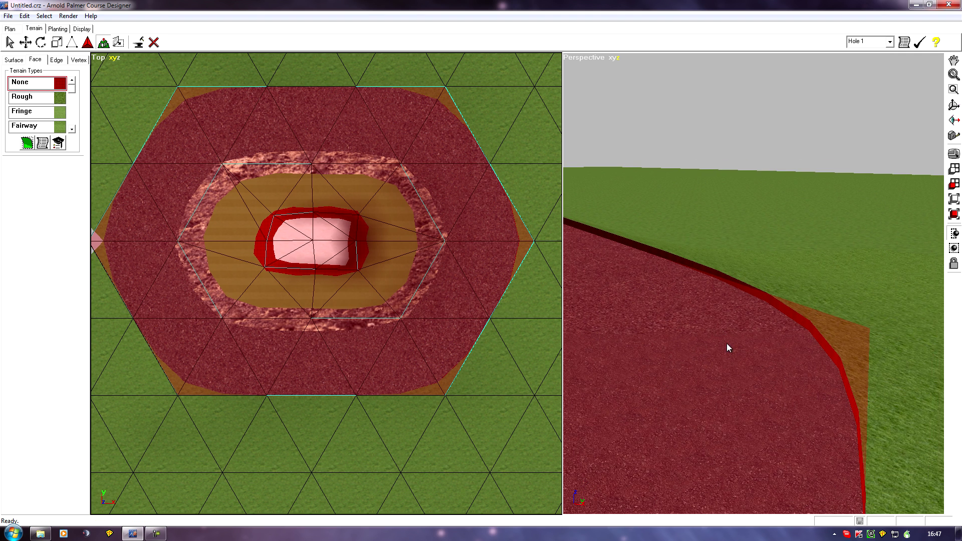
{"action": "middle_click_drag", "start_coordinate": [686, 376], "coordinate": [756, 363]}
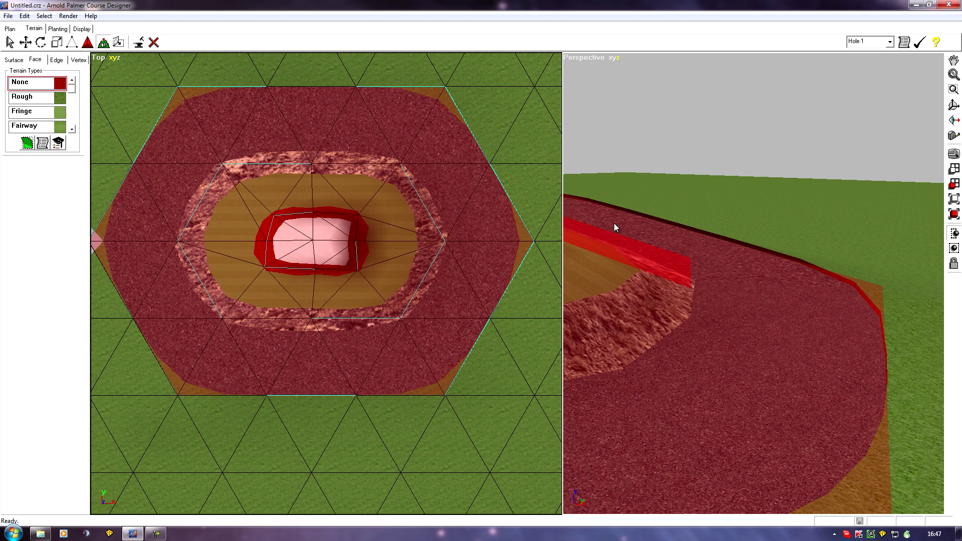
{"action": "middle_click_drag", "start_coordinate": [689, 254], "coordinate": [791, 275]}
{"action": "scroll", "coordinate": [790, 272], "scroll_direction": "up", "scroll_amount": 1}
{"action": "middle_click_drag", "start_coordinate": [732, 263], "coordinate": [697, 286]}
{"action": "scroll", "coordinate": [721, 275], "scroll_direction": "up", "scroll_amount": 2}
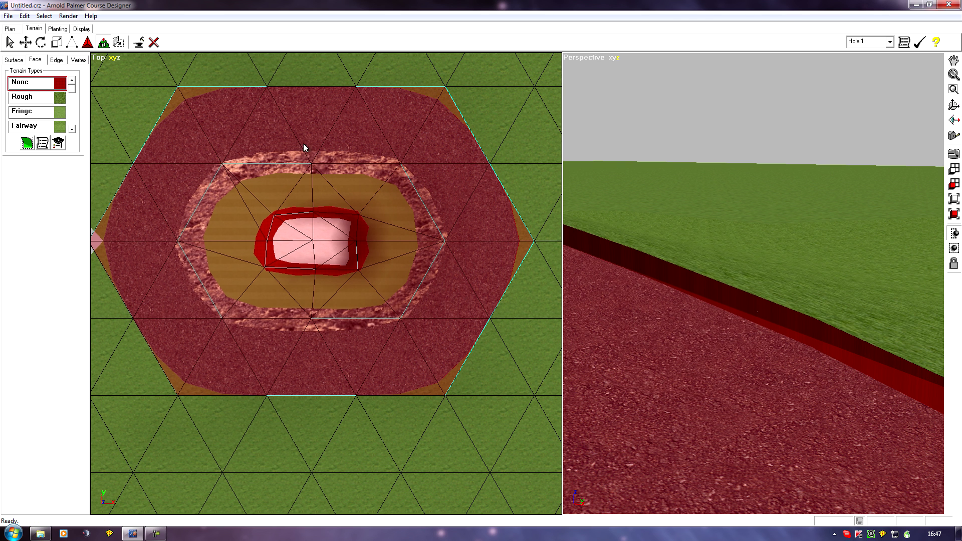
{"action": "middle_click_drag", "start_coordinate": [680, 304], "coordinate": [652, 283]}
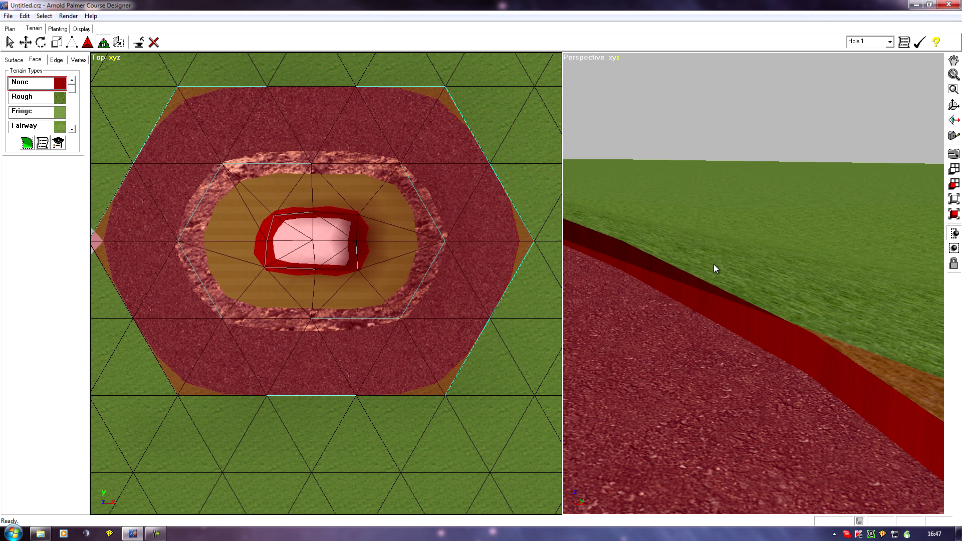
{"action": "mouse_move", "coordinate": [651, 298]}
{"action": "right_mouse_down"}
{"action": "mouse_move", "coordinate": [672, 329]}
{"action": "mouse_move", "coordinate": [653, 335]}
{"action": "right_mouse_up"}
{"action": "left_click_drag", "start_coordinate": [711, 268], "coordinate": [681, 302]}
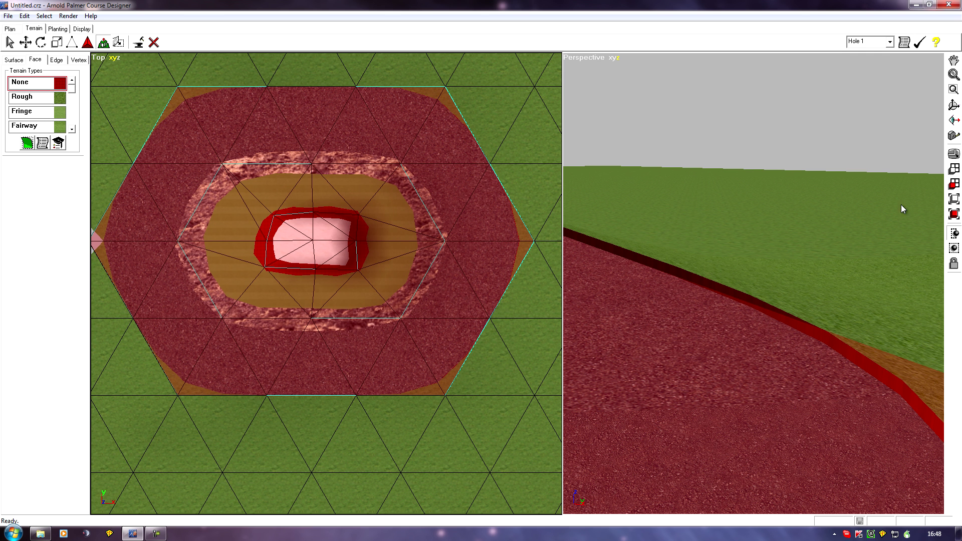
- Select the untextured wall faces along the outer edge of the asphalt ring in place of the current face selection
{"action": "left_click", "coordinate": [31, 97]}
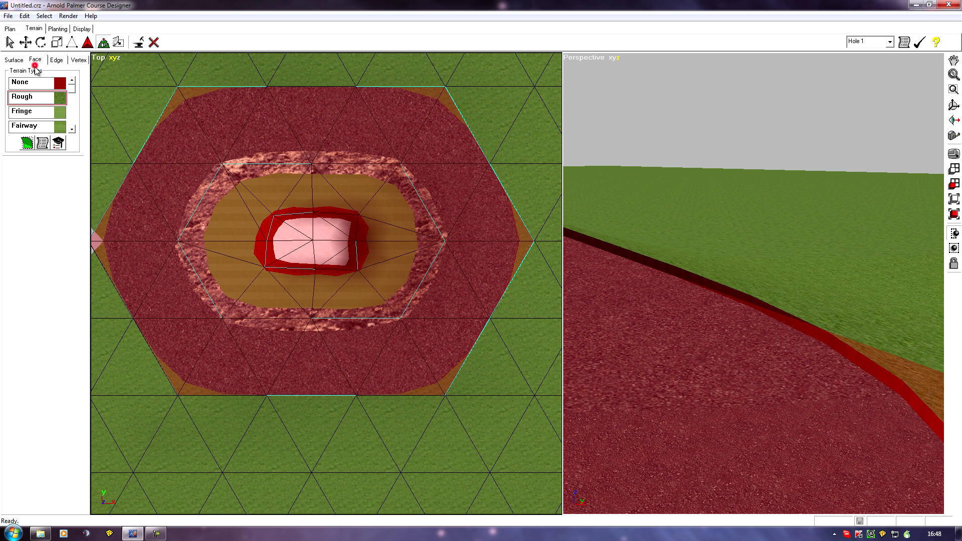
{"action": "left_click", "coordinate": [8, 42]}
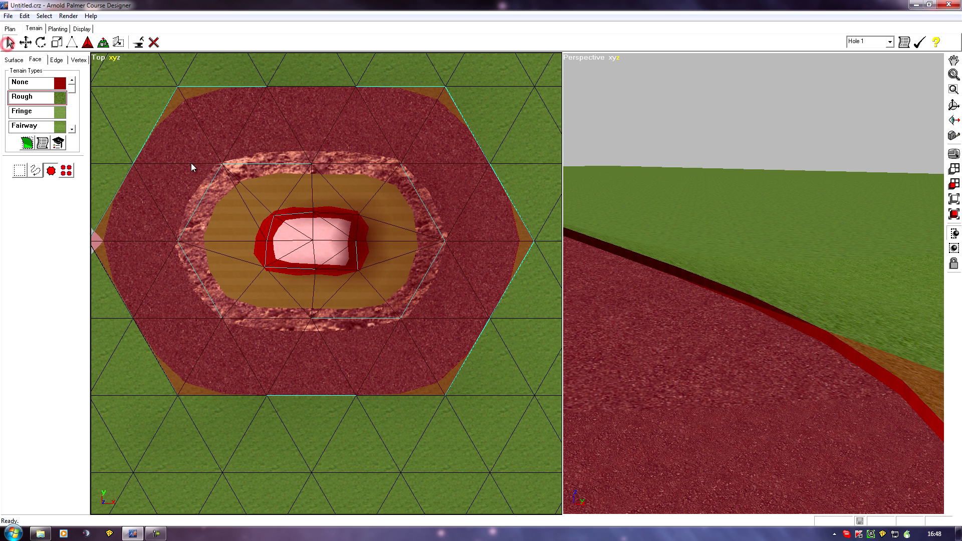
{"action": "left_click", "coordinate": [678, 269]}
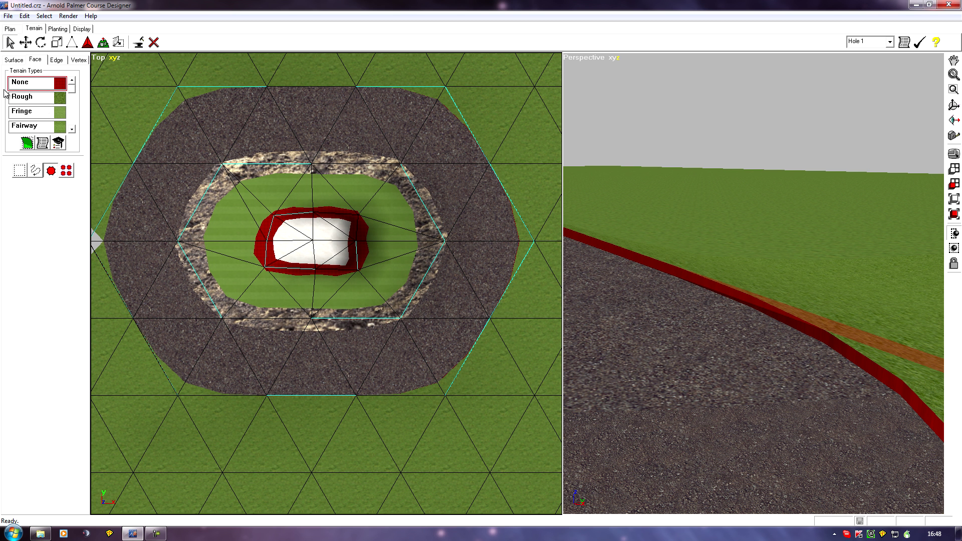
- Apply the Rough terrain type to the selected wall faces and try to reselect those walls in the perspective view
{"action": "left_click", "coordinate": [28, 98]}
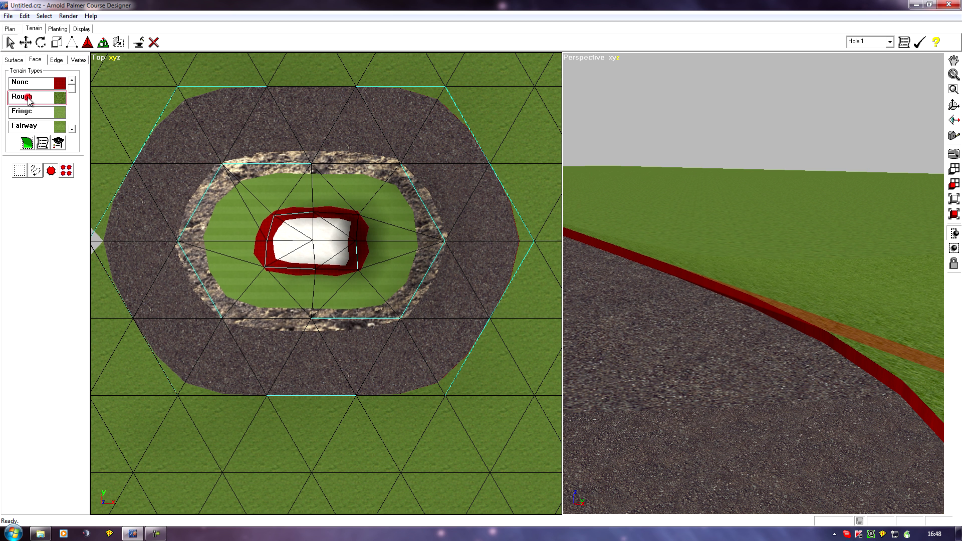
{"action": "left_click", "coordinate": [25, 143]}
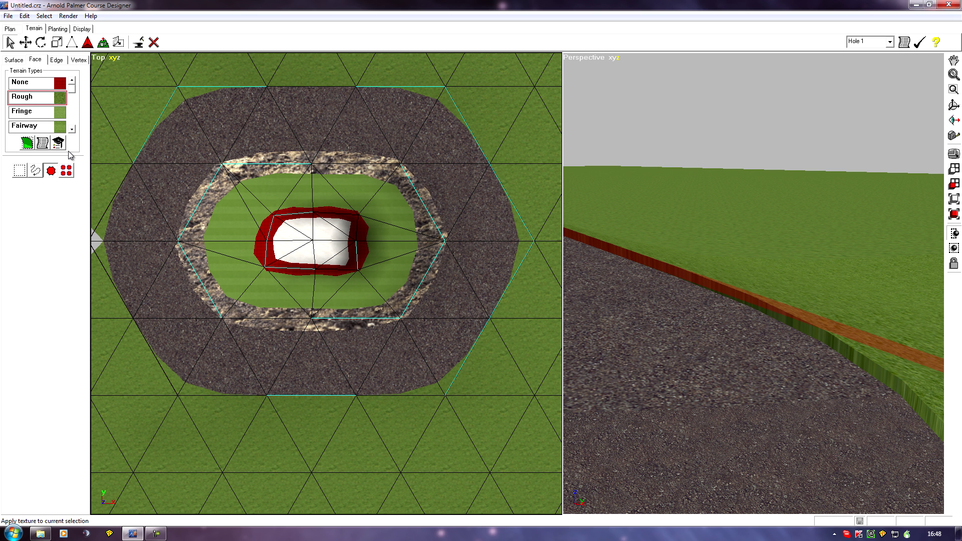
{"action": "middle_click", "coordinate": [703, 335]}
{"action": "left_click", "coordinate": [648, 336]}
{"action": "left_click", "coordinate": [696, 282]}
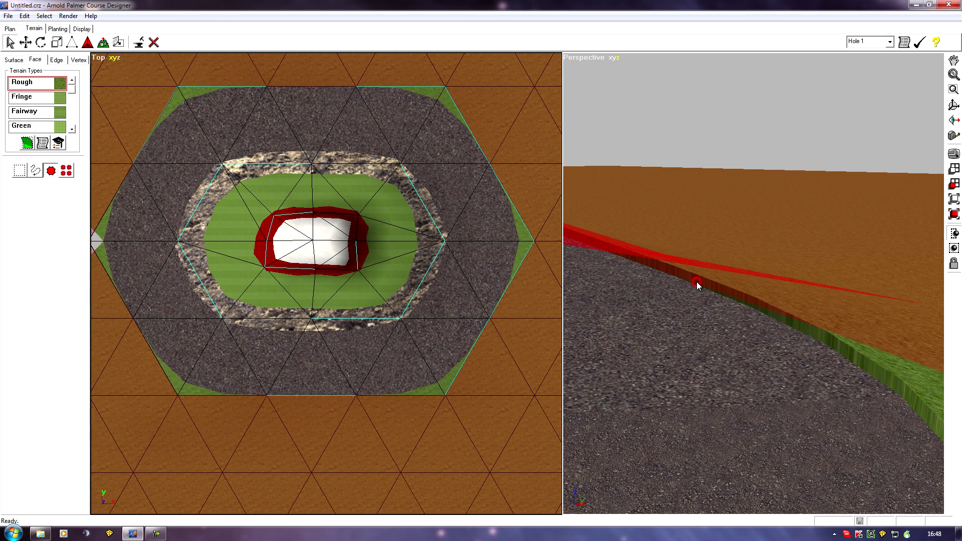
{"action": "left_click", "coordinate": [846, 346]}
{"action": "left_click", "coordinate": [839, 325]}
- Undo the latest face selections and the Rough texture on the asphalt ring's outer walls
{"action": "left_click", "coordinate": [24, 16]}
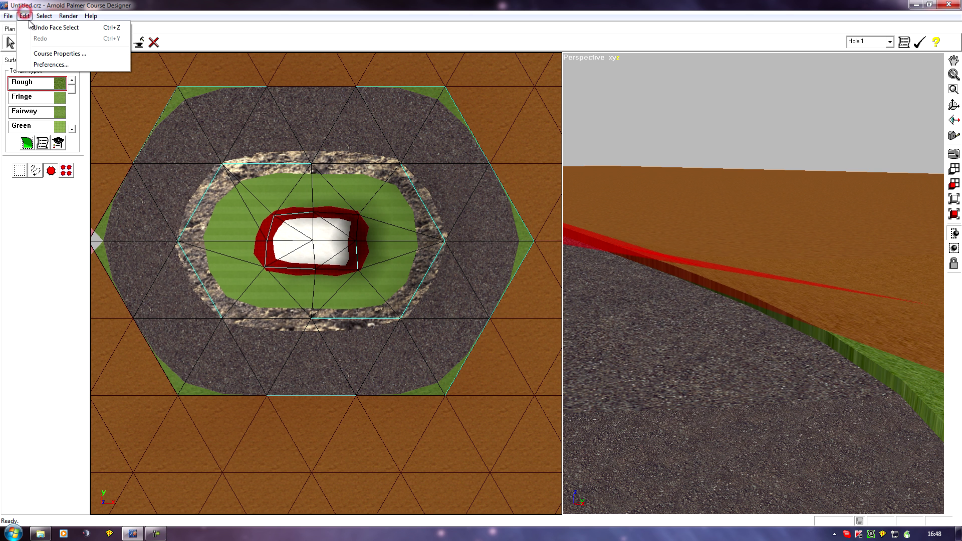
{"action": "left_click", "coordinate": [34, 36]}
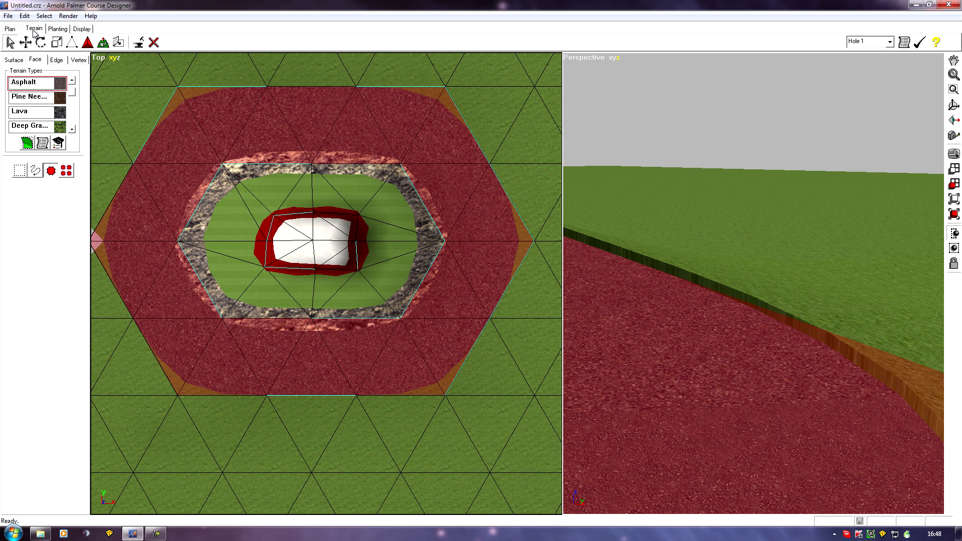
{"action": "left_click", "coordinate": [678, 271]}
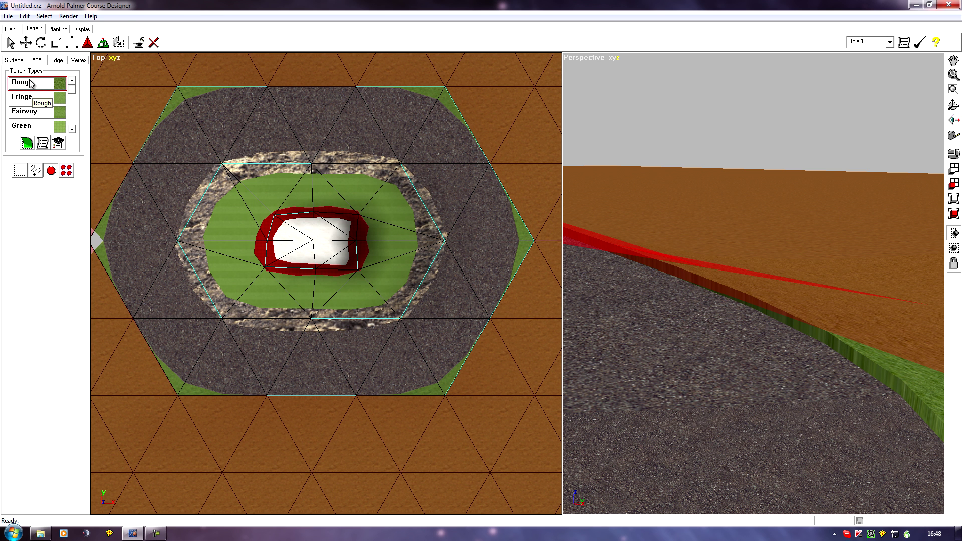
{"action": "left_click", "coordinate": [24, 16]}
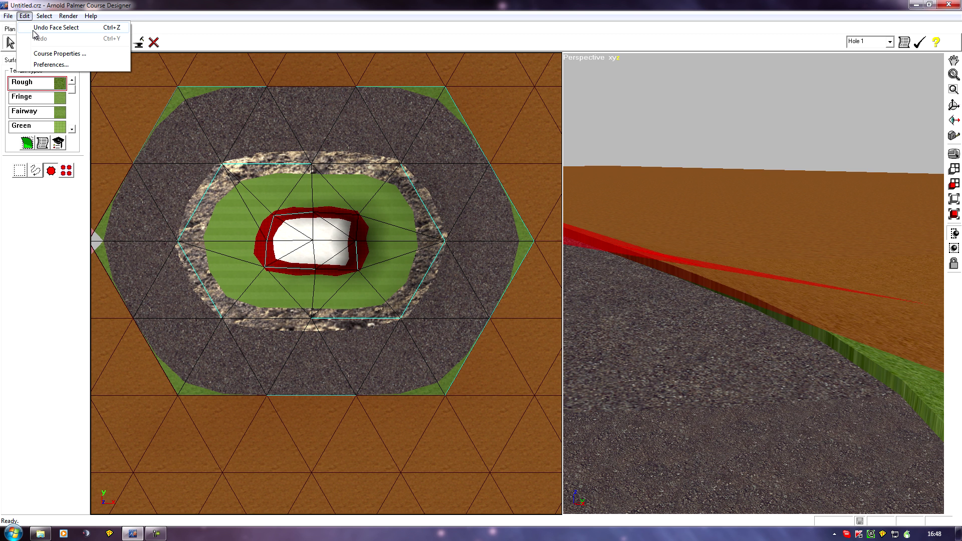
{"action": "left_click", "coordinate": [34, 28]}
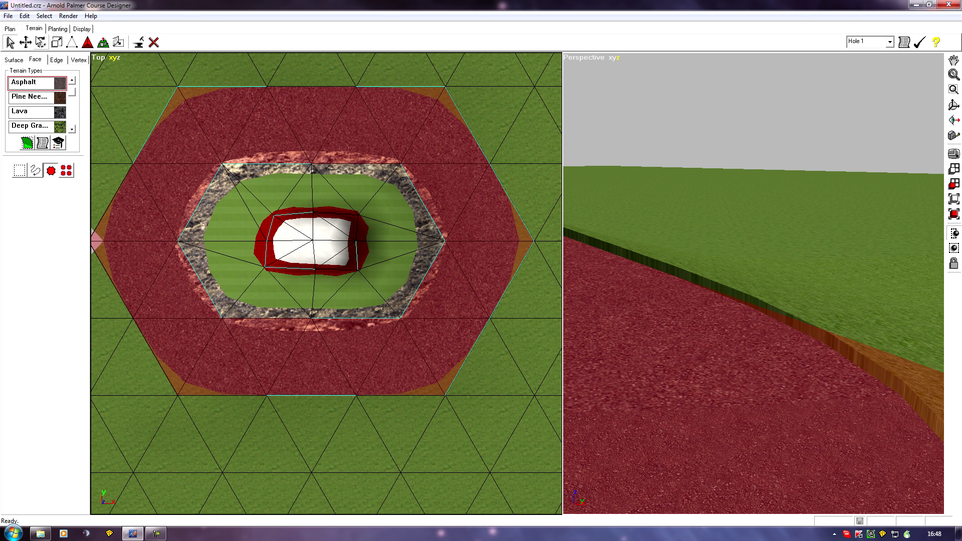
{"action": "left_click", "coordinate": [24, 16]}
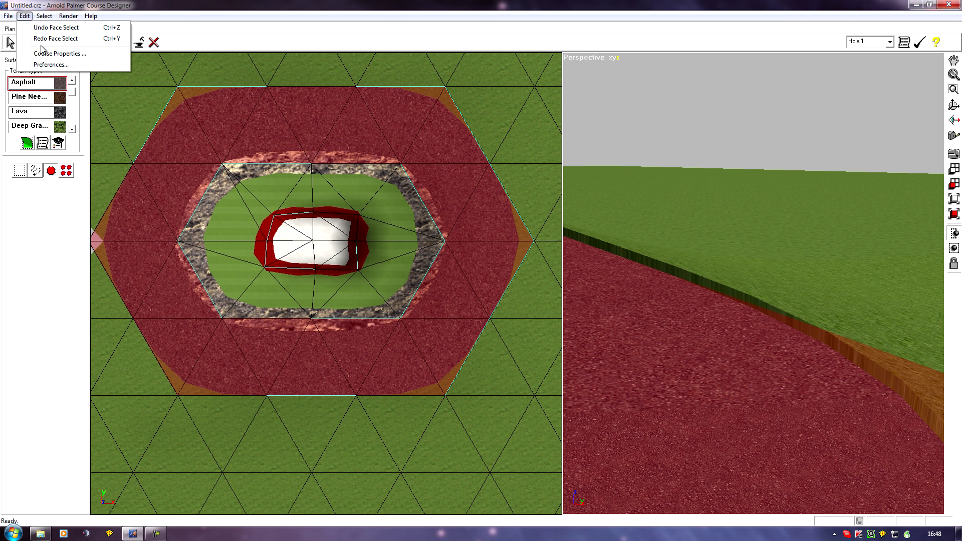
{"action": "left_click", "coordinate": [41, 28]}
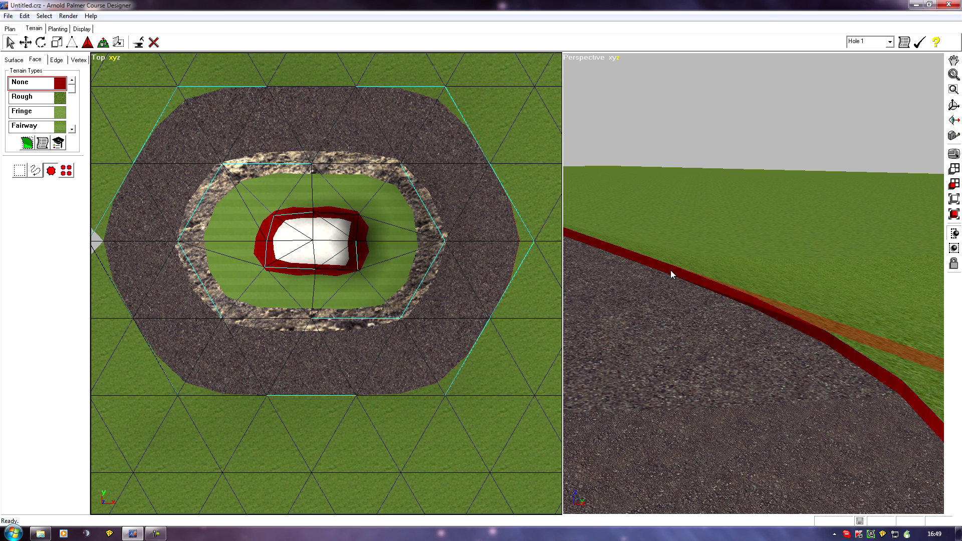
- Look through the terrain types for a texture other than Rough for the selected outer wall faces
{"action": "middle_click_drag", "start_coordinate": [679, 298], "coordinate": [687, 312]}
{"action": "scroll", "coordinate": [702, 312], "scroll_direction": "up", "scroll_amount": 2}
{"action": "left_click_drag", "start_coordinate": [723, 314], "coordinate": [658, 307]}
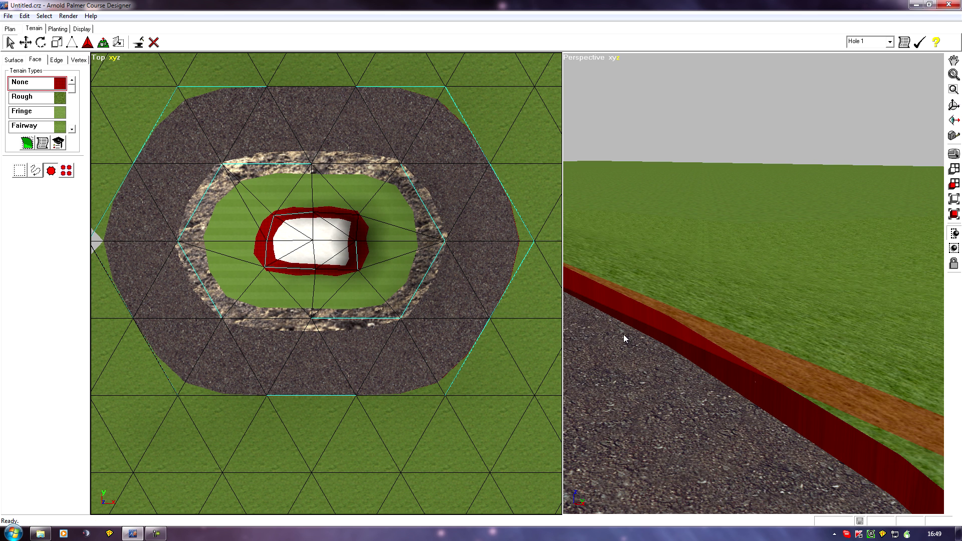
{"action": "mouse_move", "coordinate": [600, 327]}
{"action": "left_mouse_down"}
{"action": "mouse_move", "coordinate": [636, 337]}
{"action": "mouse_move", "coordinate": [645, 285]}
{"action": "left_mouse_up"}
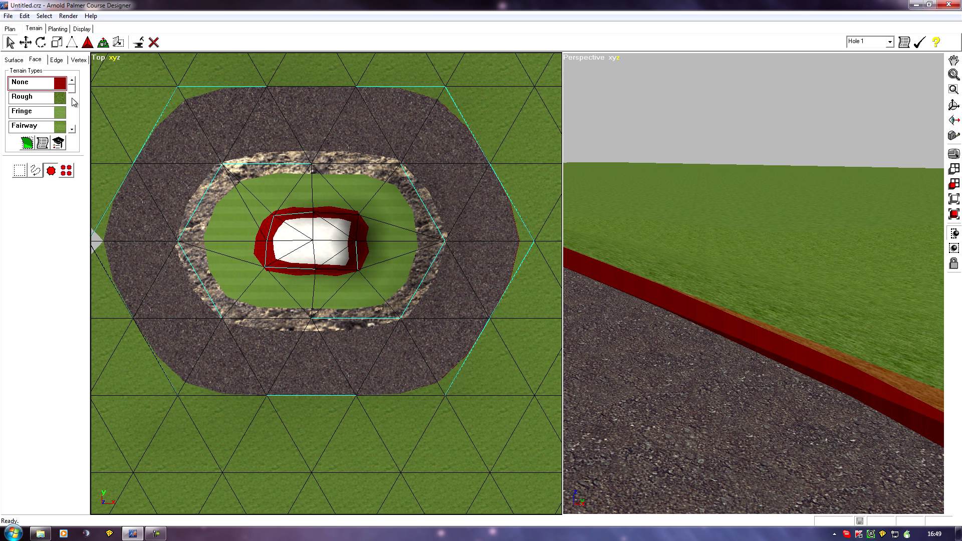
{"action": "left_click", "coordinate": [73, 130]}
{"action": "left_click", "coordinate": [73, 131]}
{"action": "left_click", "coordinate": [73, 130]}
{"action": "left_click", "coordinate": [73, 131]}
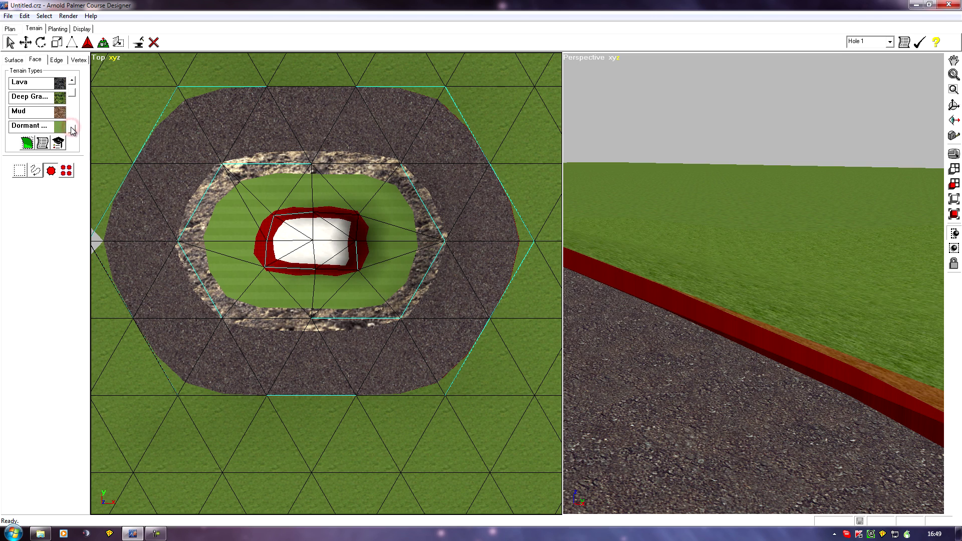